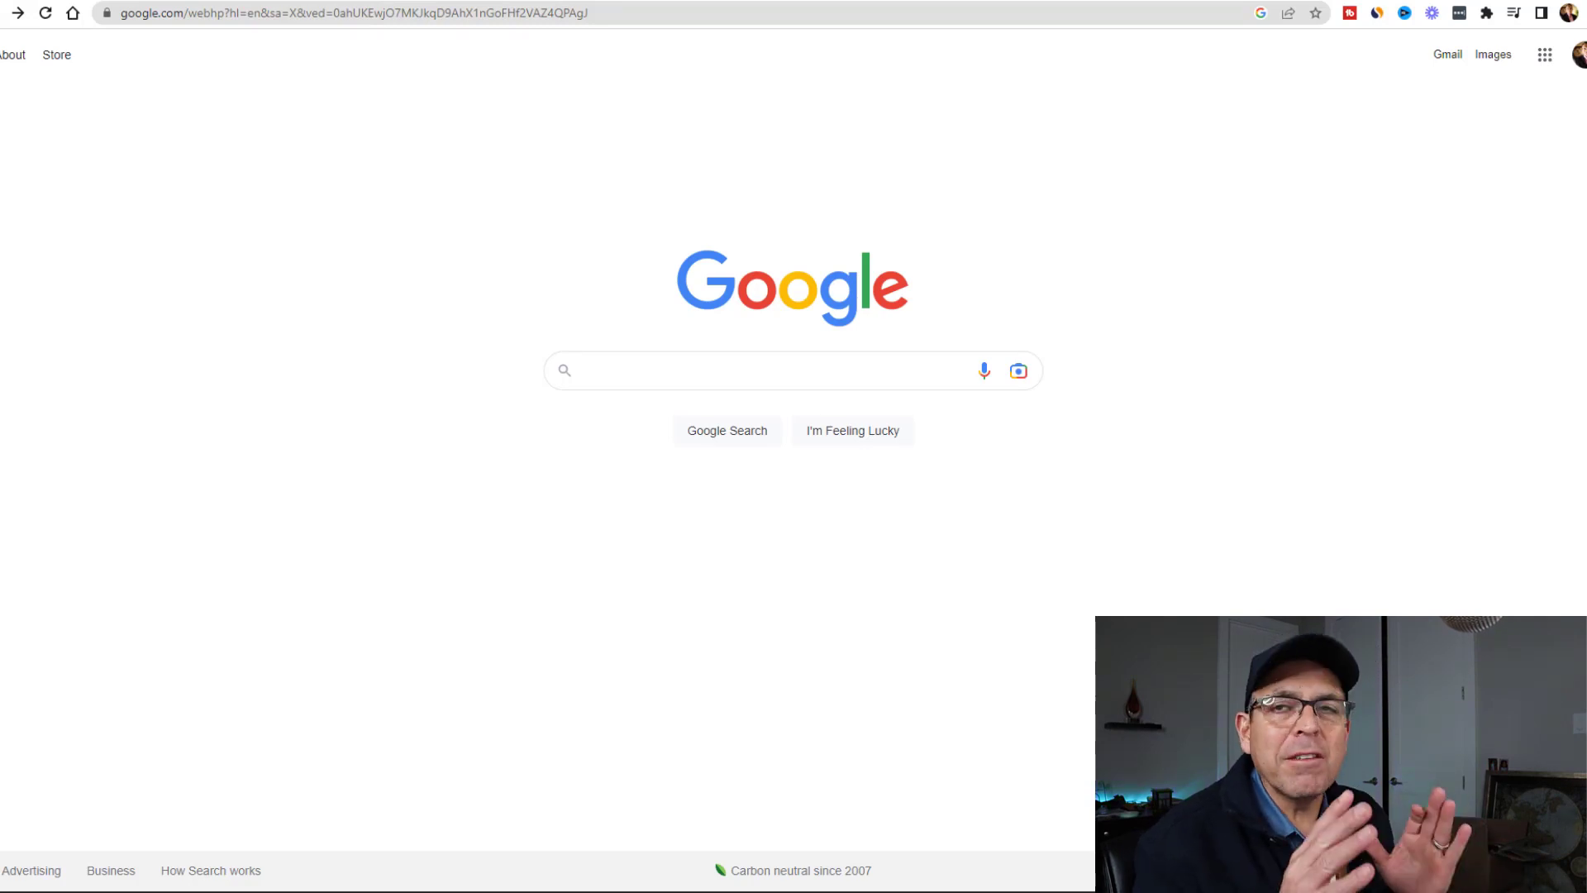
# - Search Google for "translate" and open the Google Translate site
pyautogui.click(663, 374)
pyautogui.write('trans')
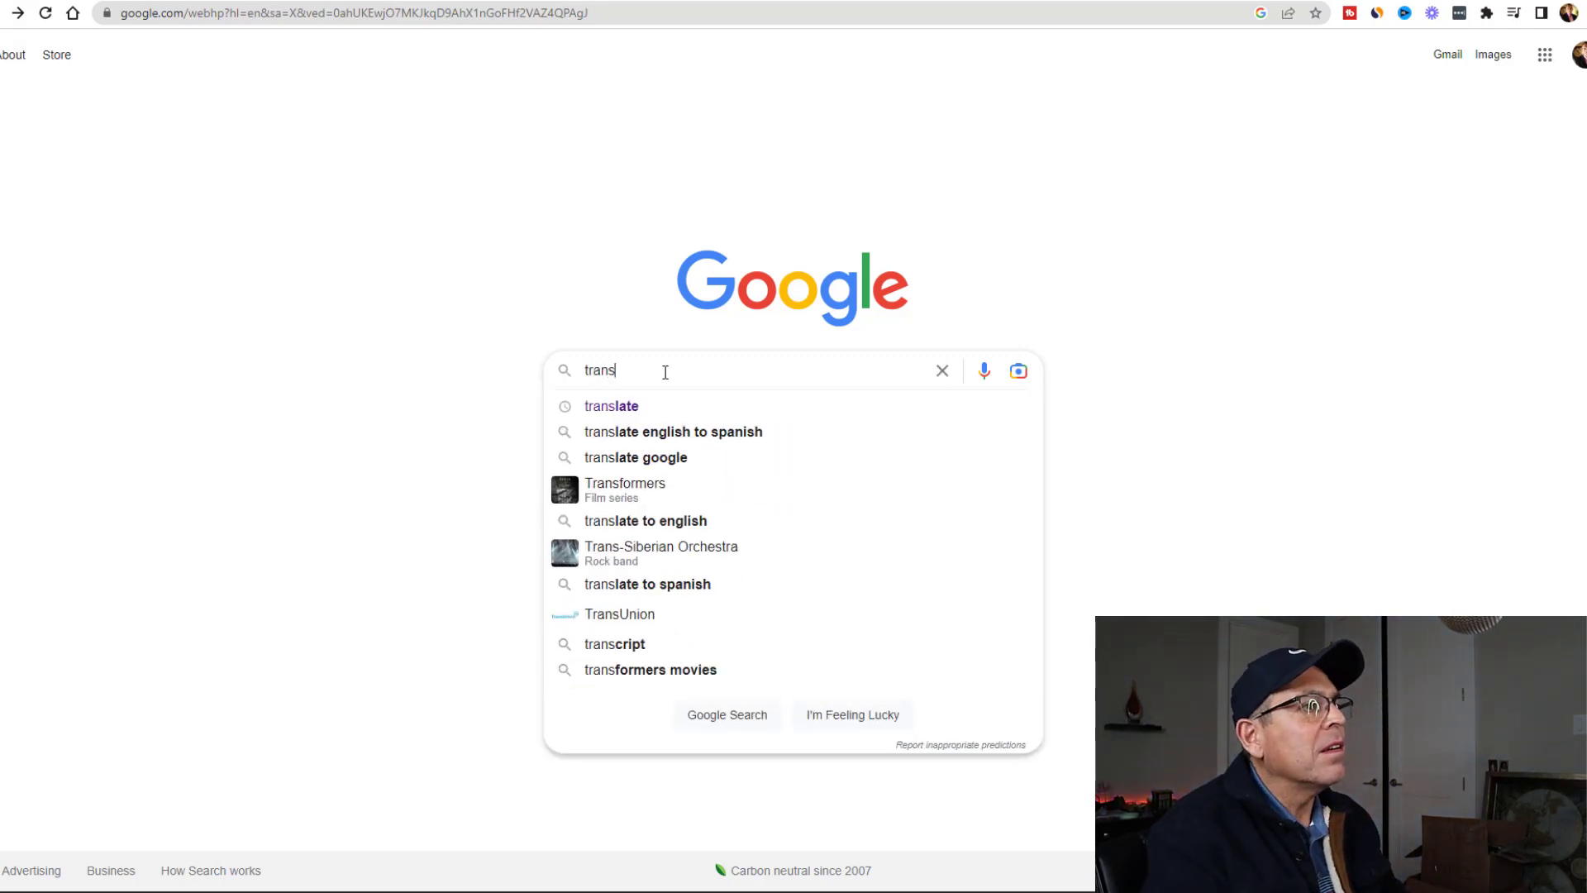
pyautogui.write('lated')
pyautogui.press('BackSpace')
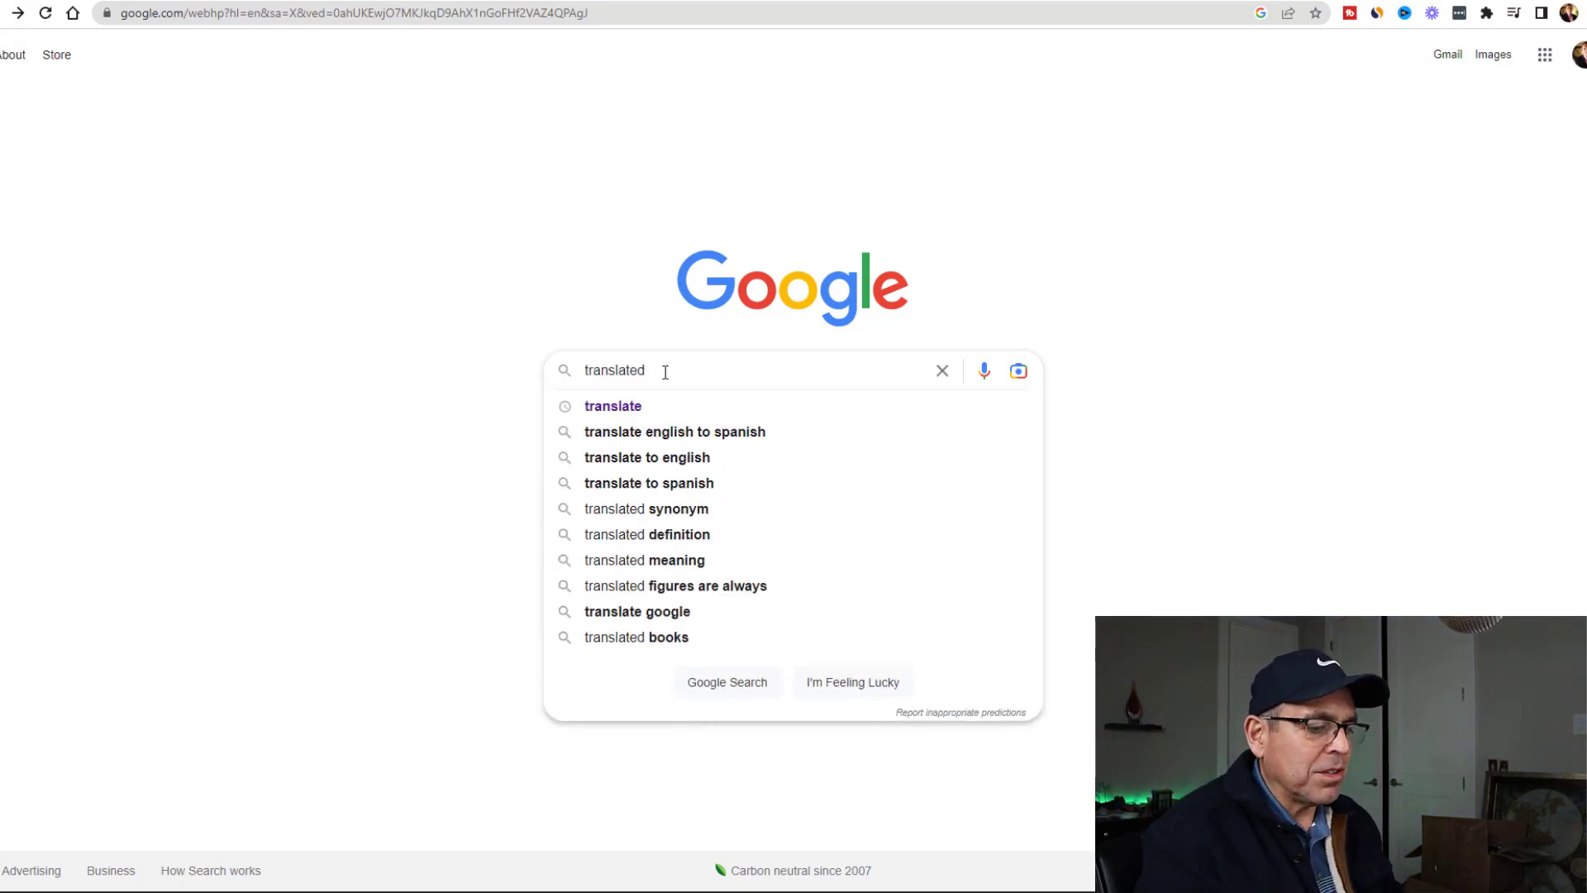
pyautogui.press('Return')
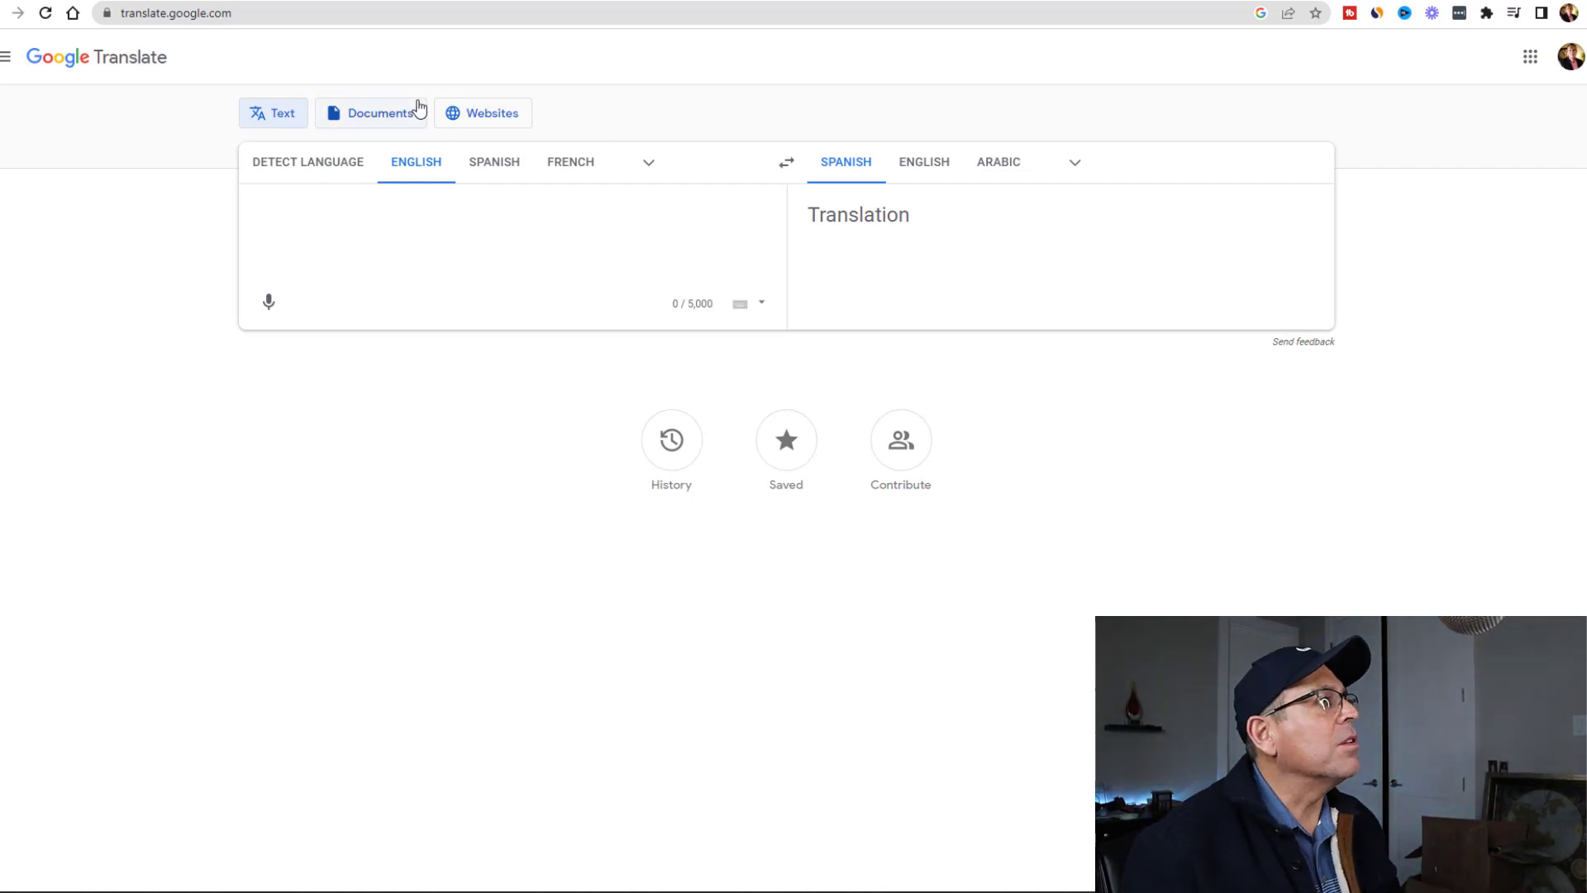
# - Choose English as the source language and translate "Goodbye" into Spanish
pyautogui.click(653, 168)
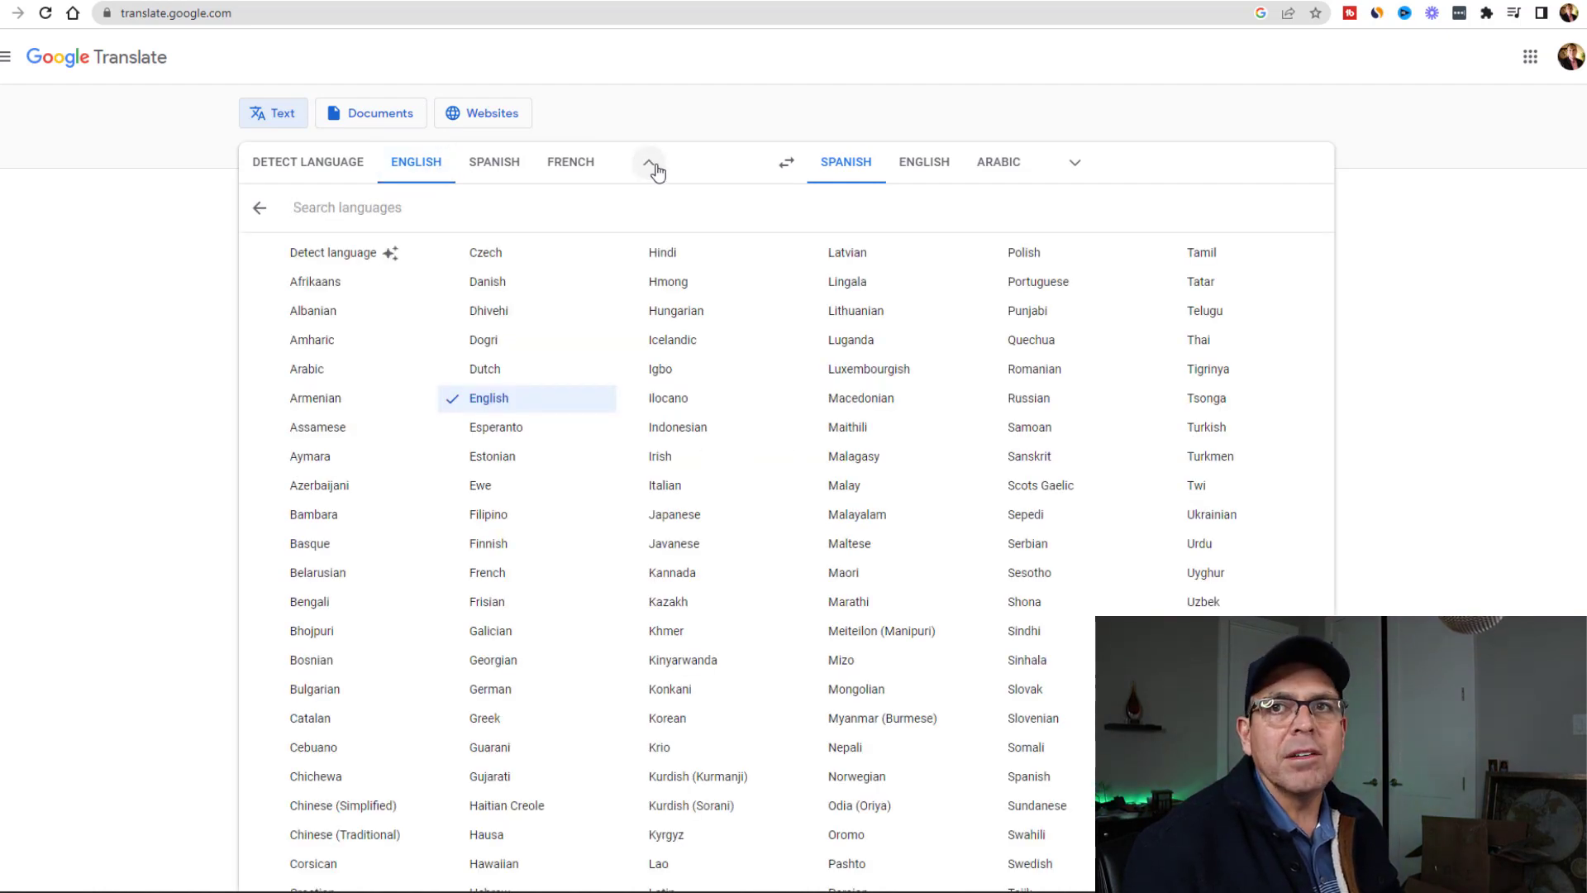
pyautogui.scroll(-1, 792, 478)
pyautogui.scroll(1, 791, 486)
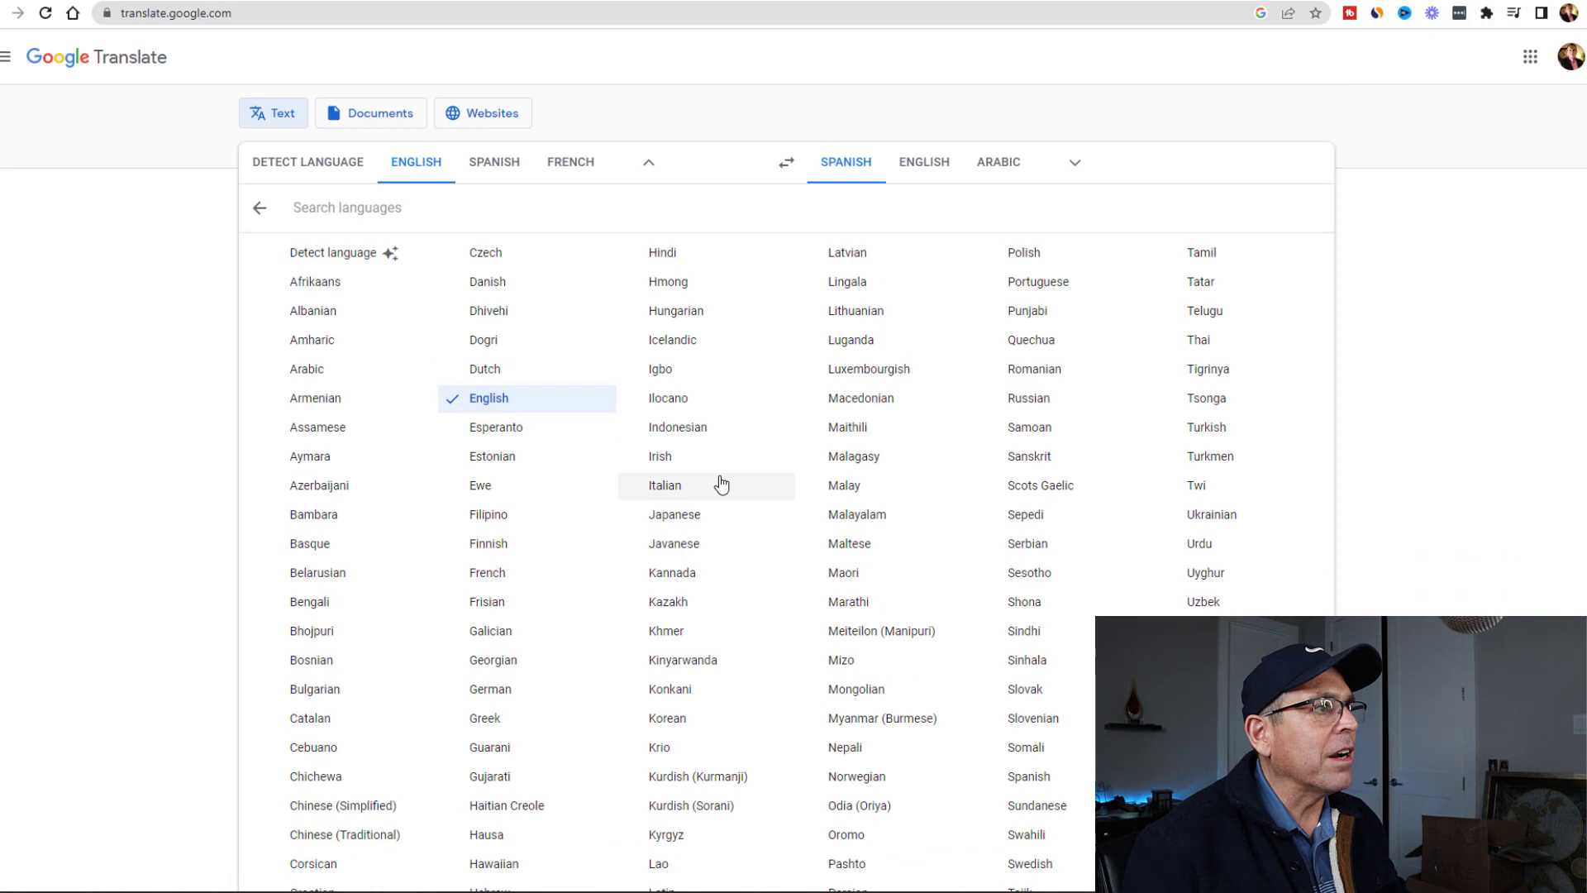
pyautogui.click(486, 405)
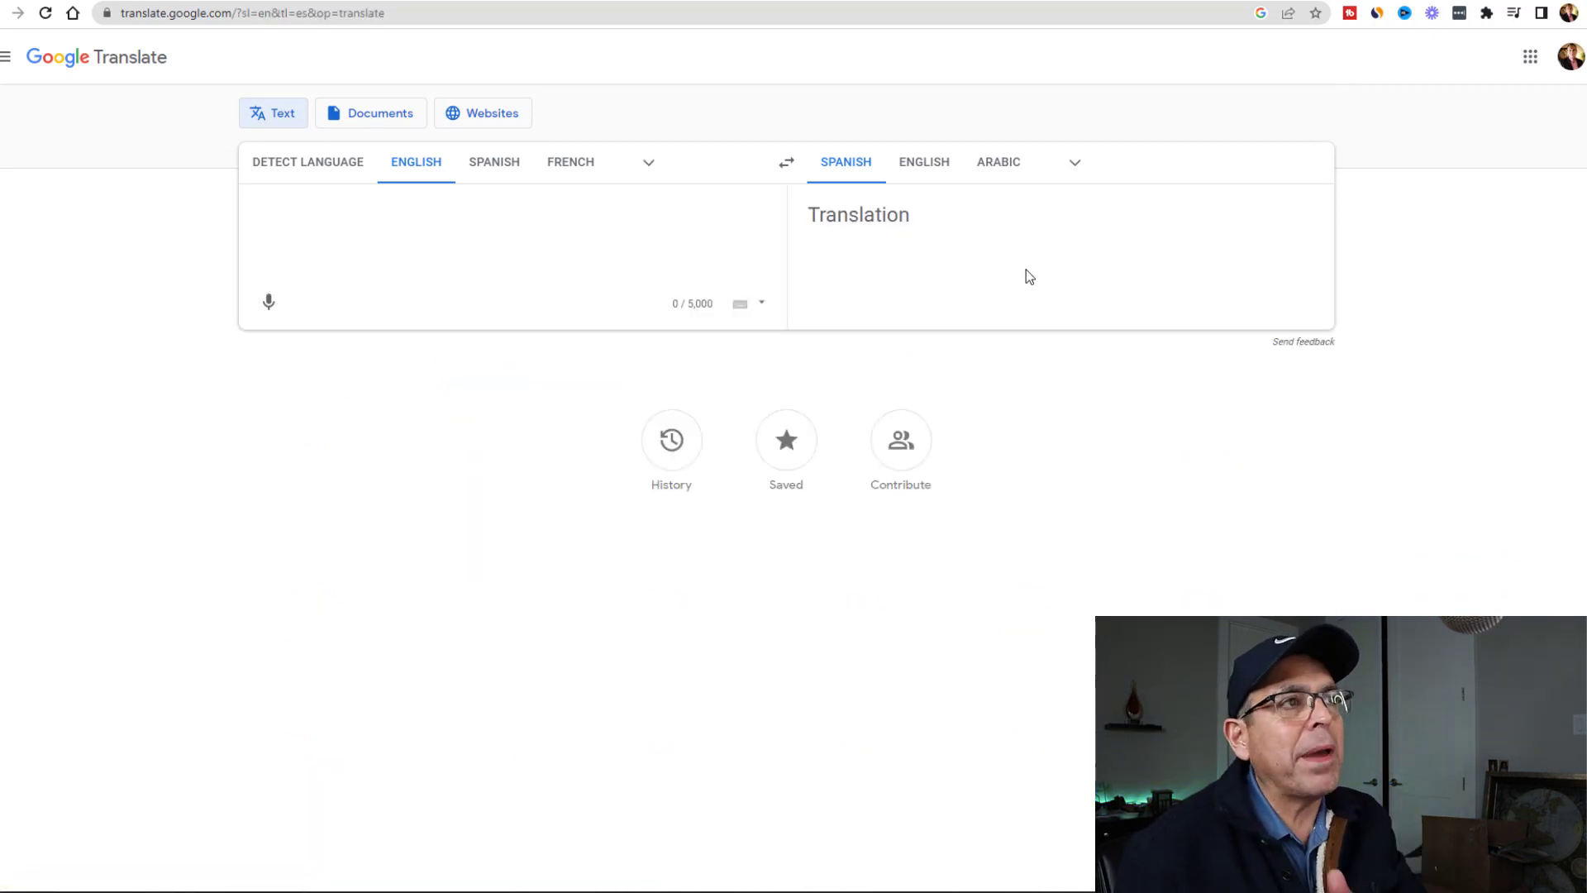
pyautogui.write('Goodbye')
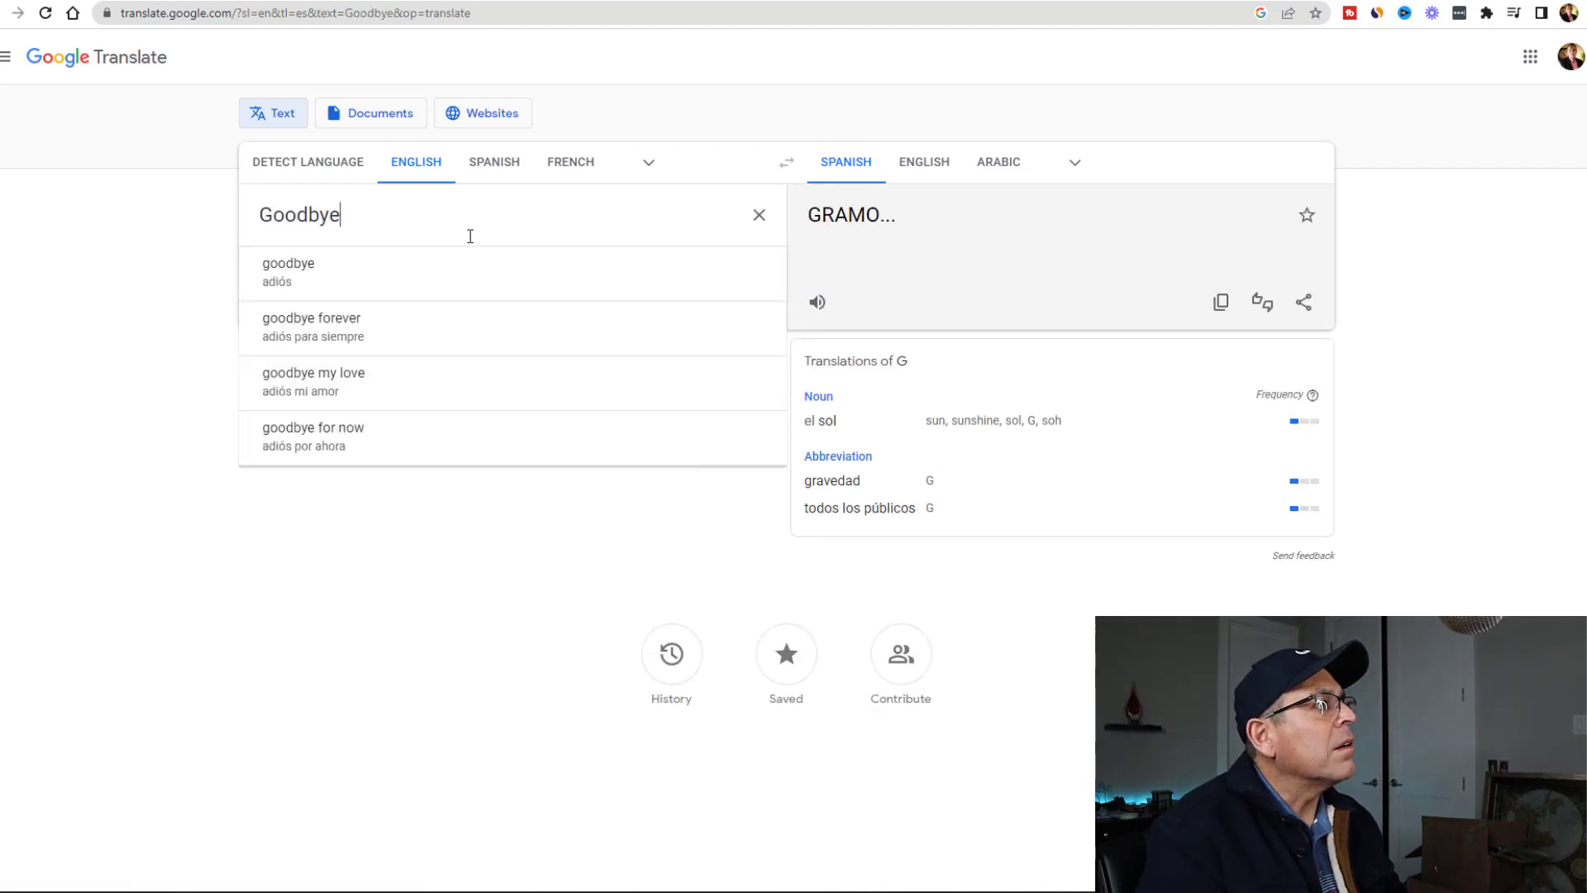
pyautogui.press('Return')
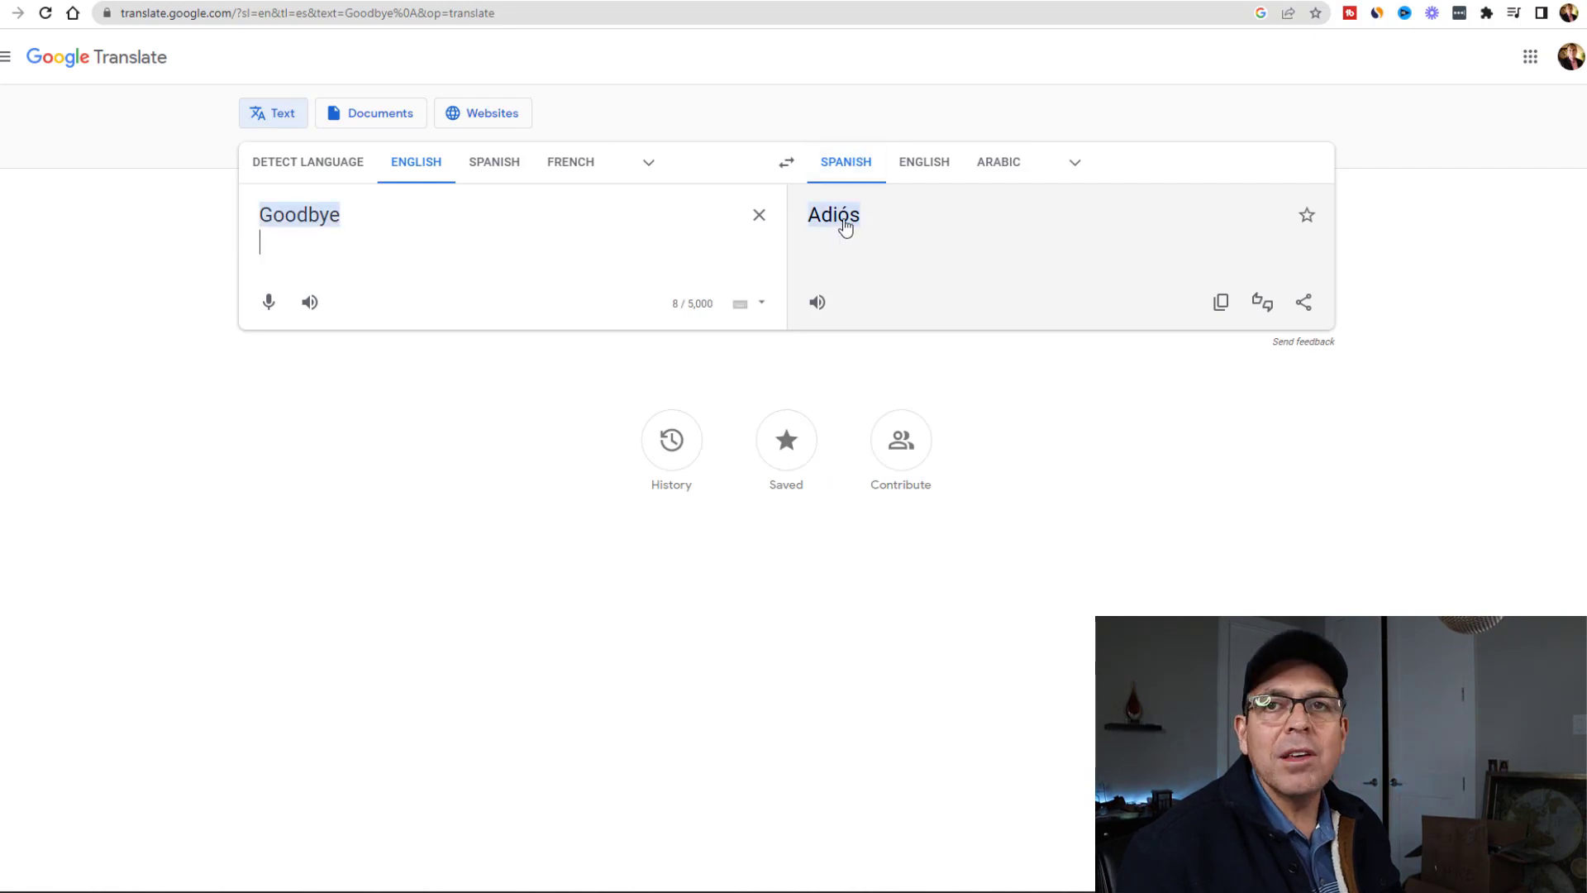
# - Replace the source text with "good morning" and translate it into Spanish
pyautogui.tripleClick(447, 219)
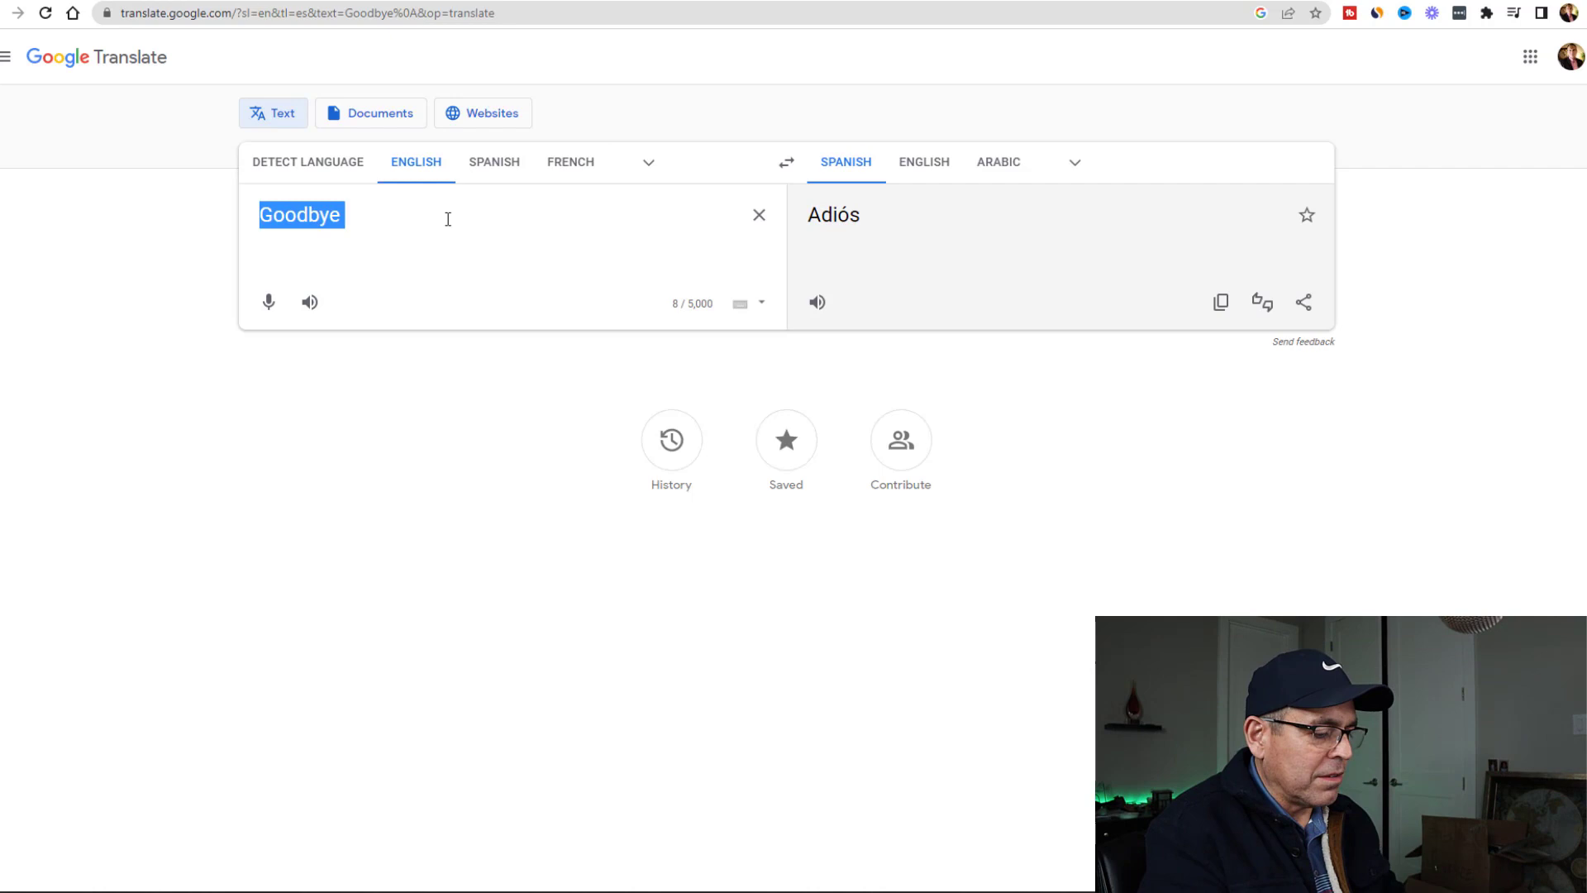
pyautogui.write('gpp')
pyautogui.press('BackSpace')
pyautogui.press('BackSpace')
pyautogui.write('ood')
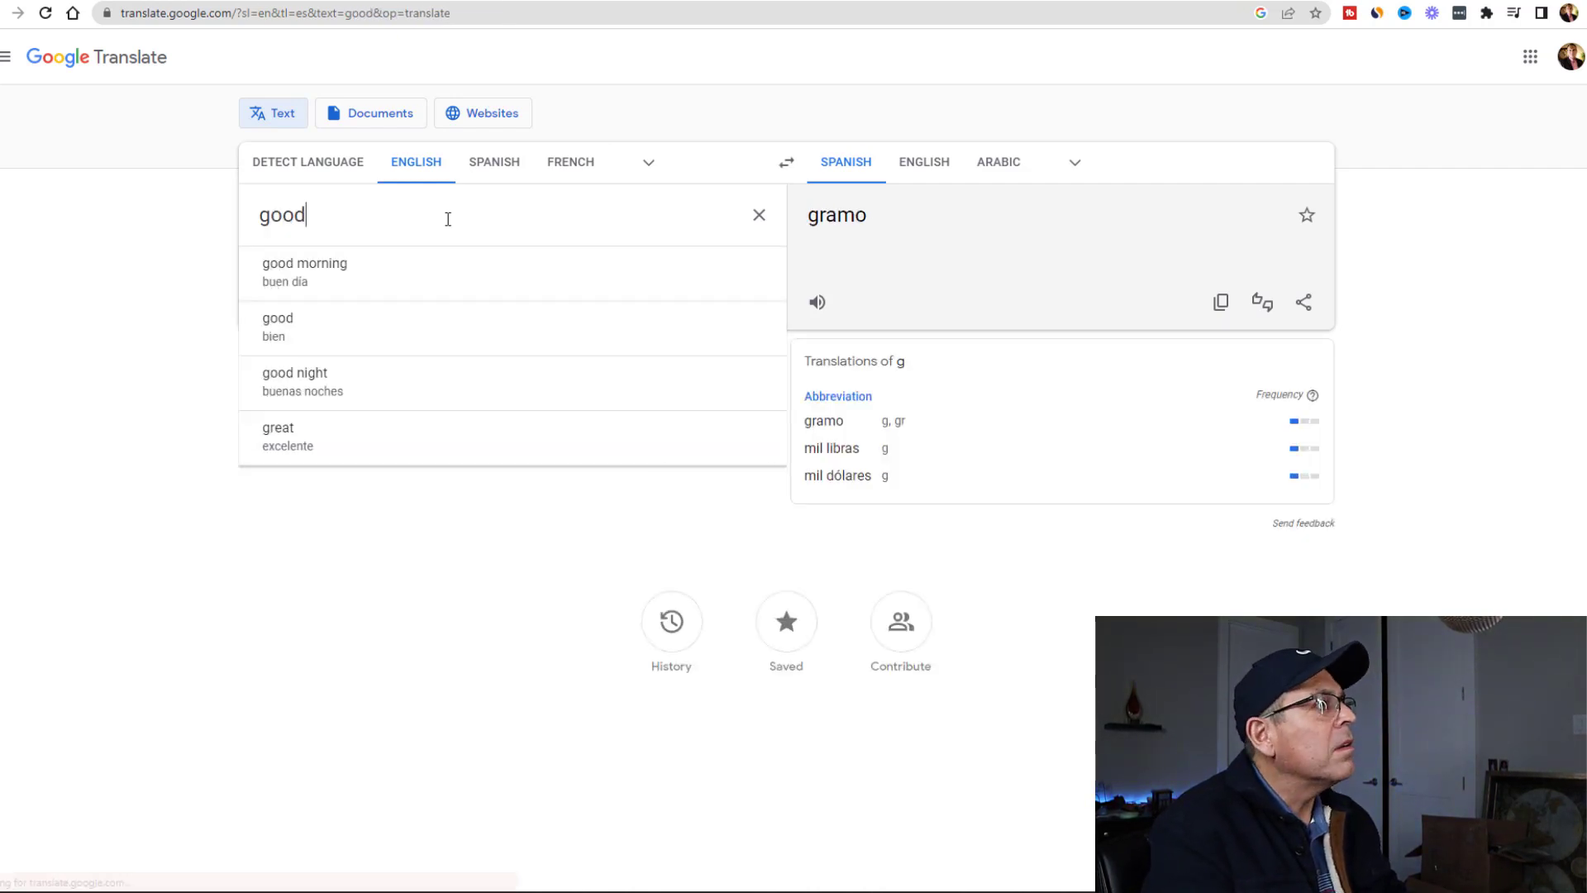
pyautogui.write(' morning')
pyautogui.press('Return')
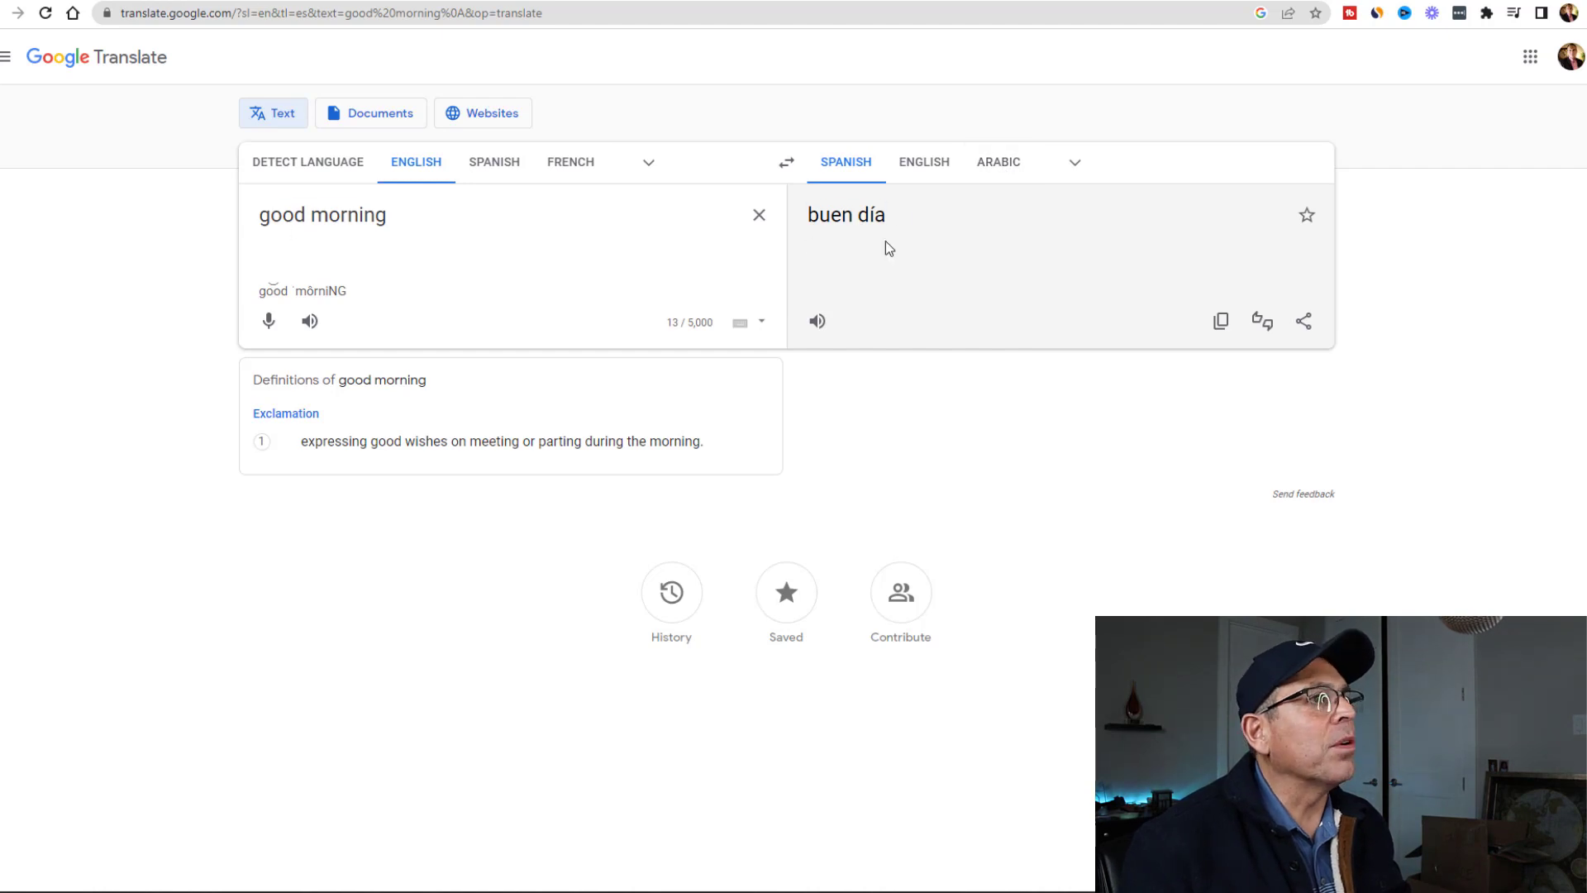
# - Translate "good morning" into Arabic and into Dutch by changing the target language
pyautogui.click(1000, 168)
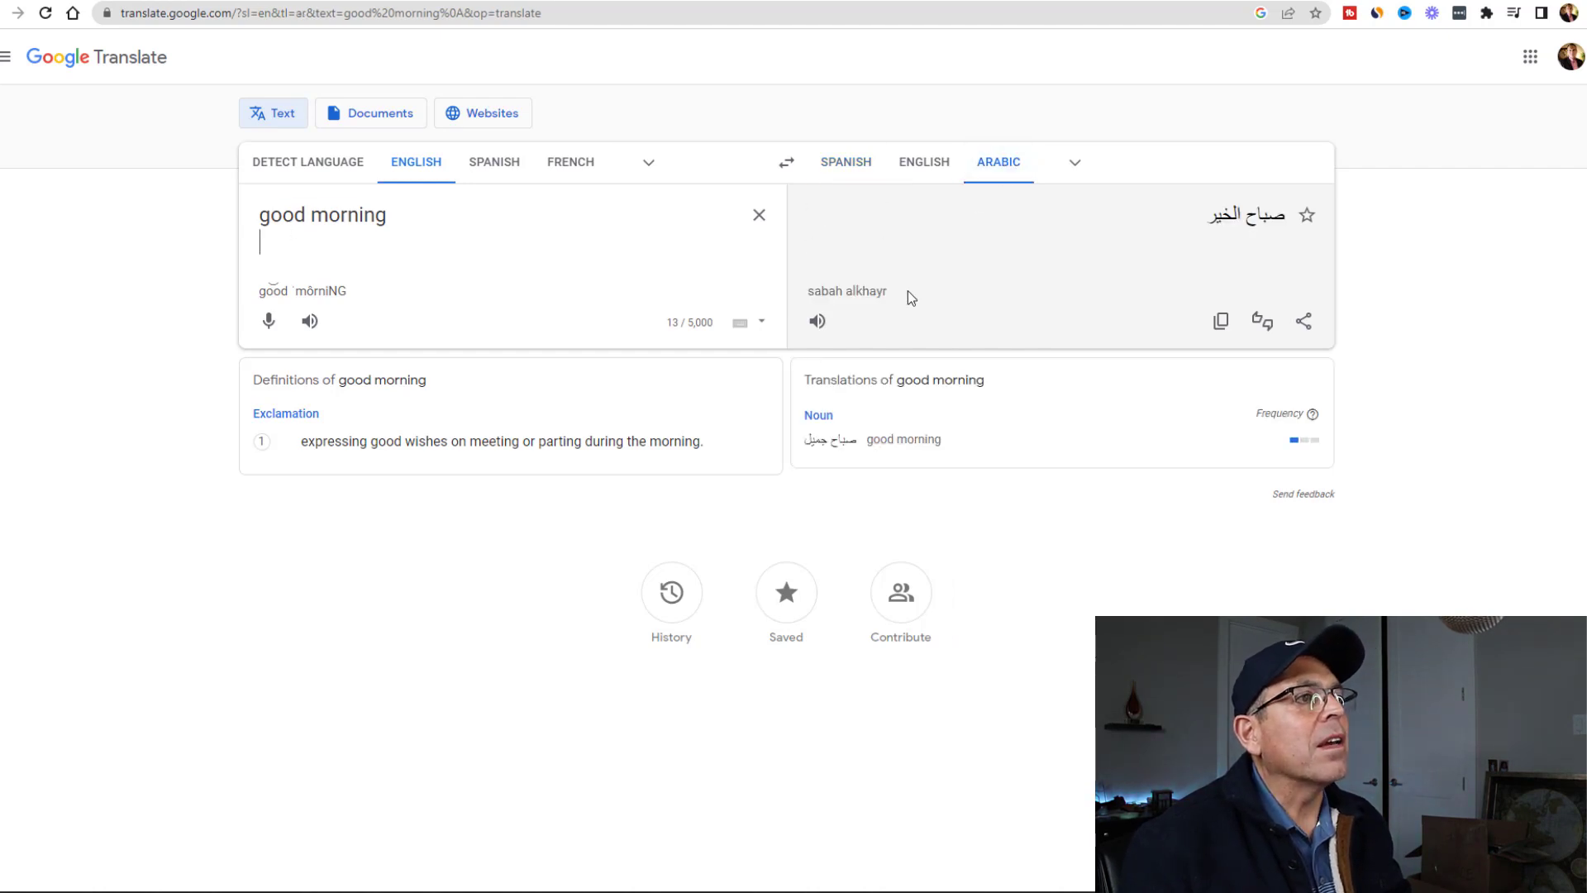
pyautogui.click(1077, 165)
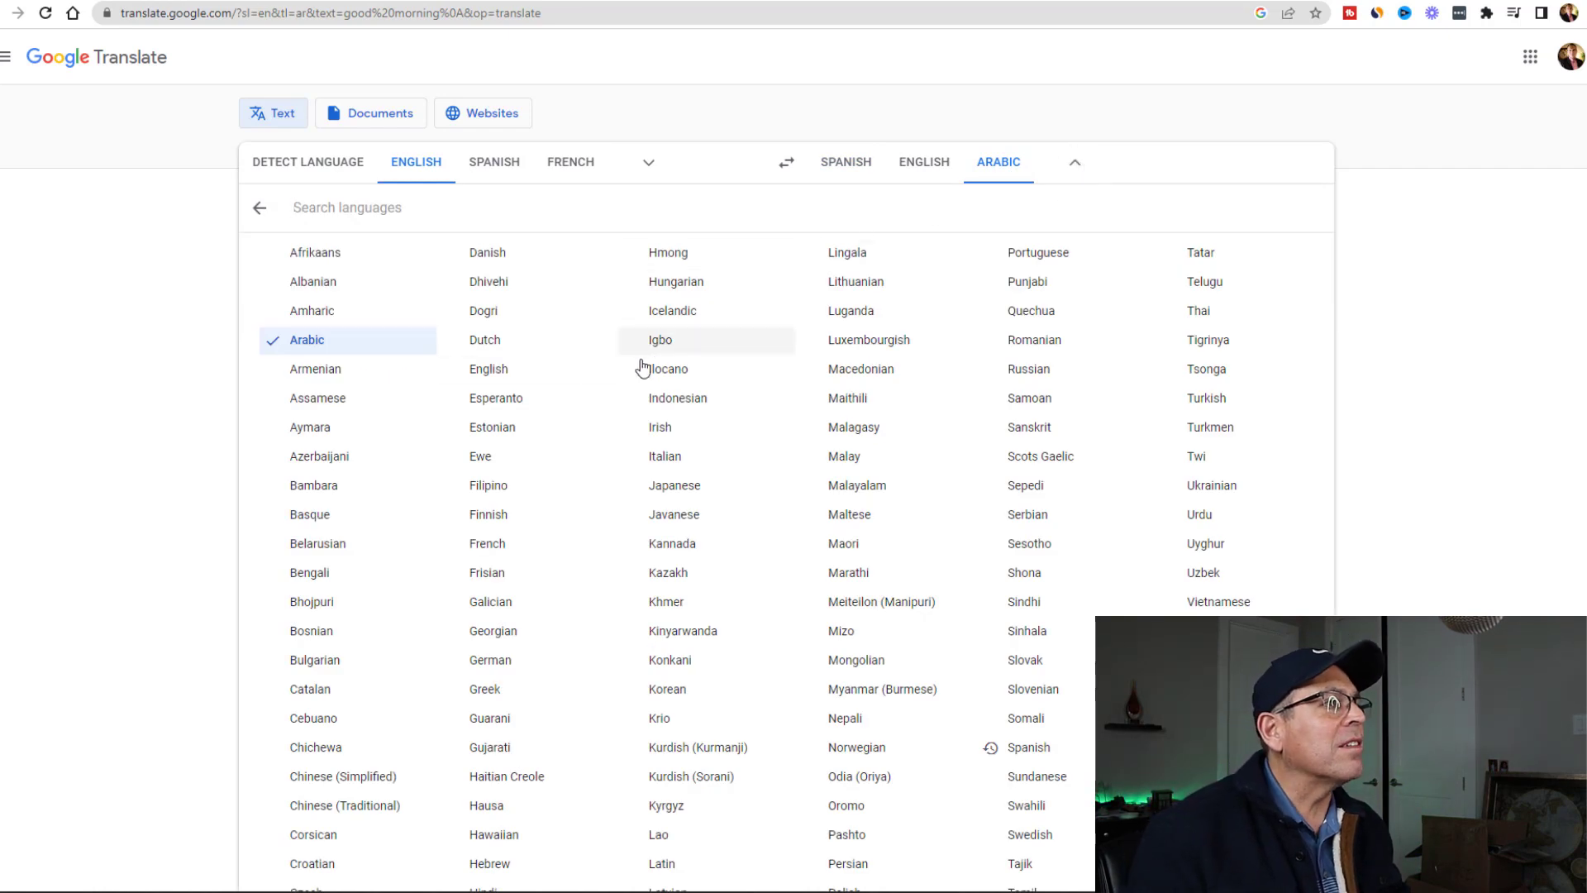
pyautogui.click(484, 339)
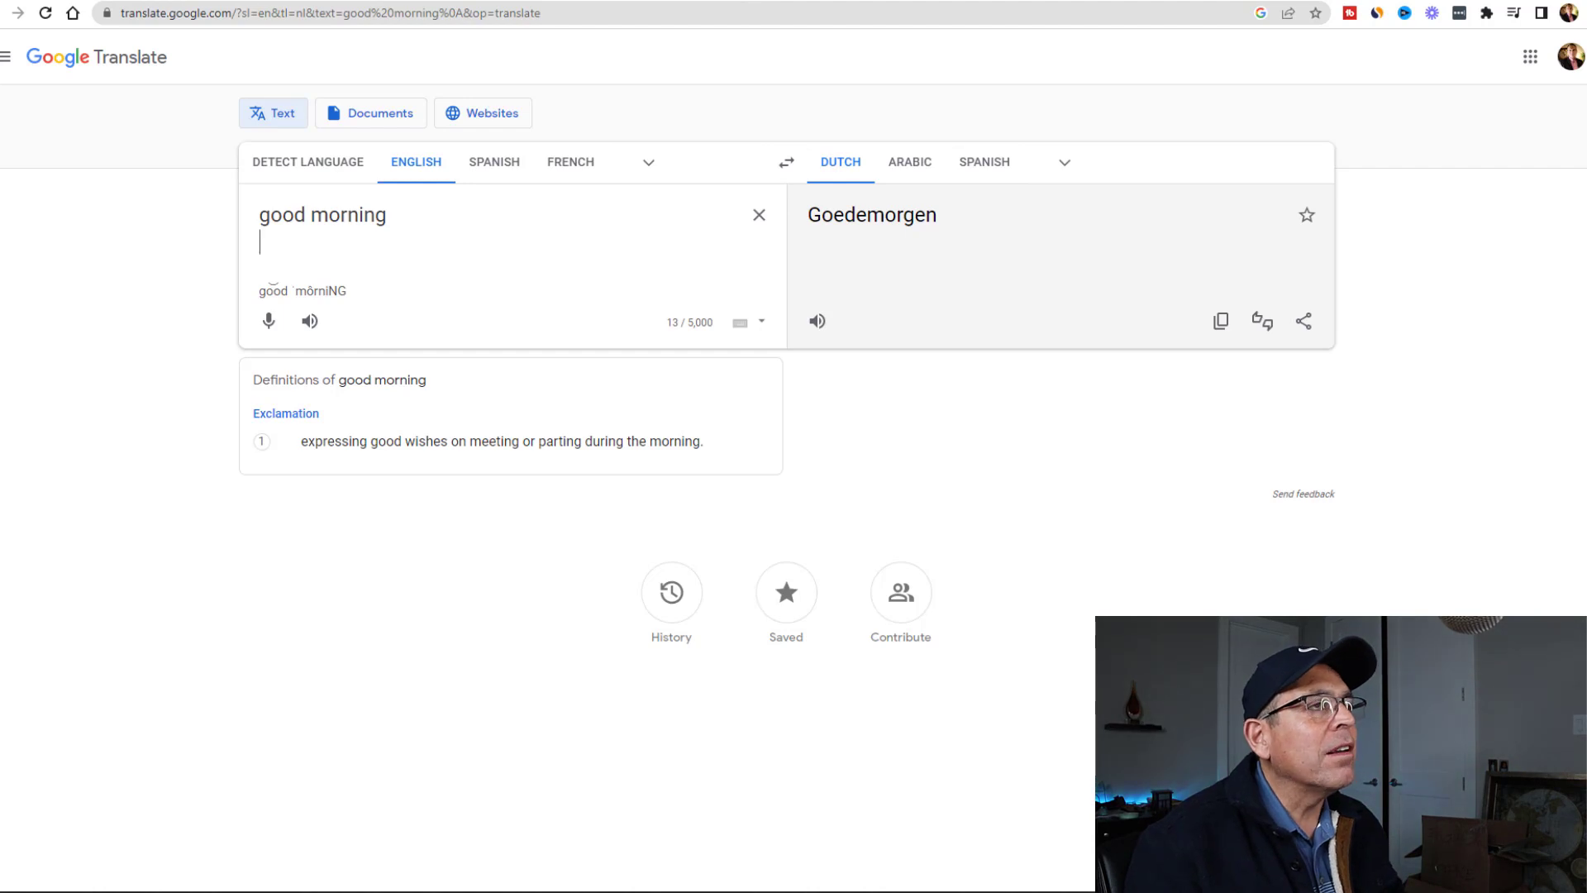
# - Switch to the CPAGrip website, view its registration form, and log in to the publisher account with the saved credentials
pyautogui.click(653, 0)
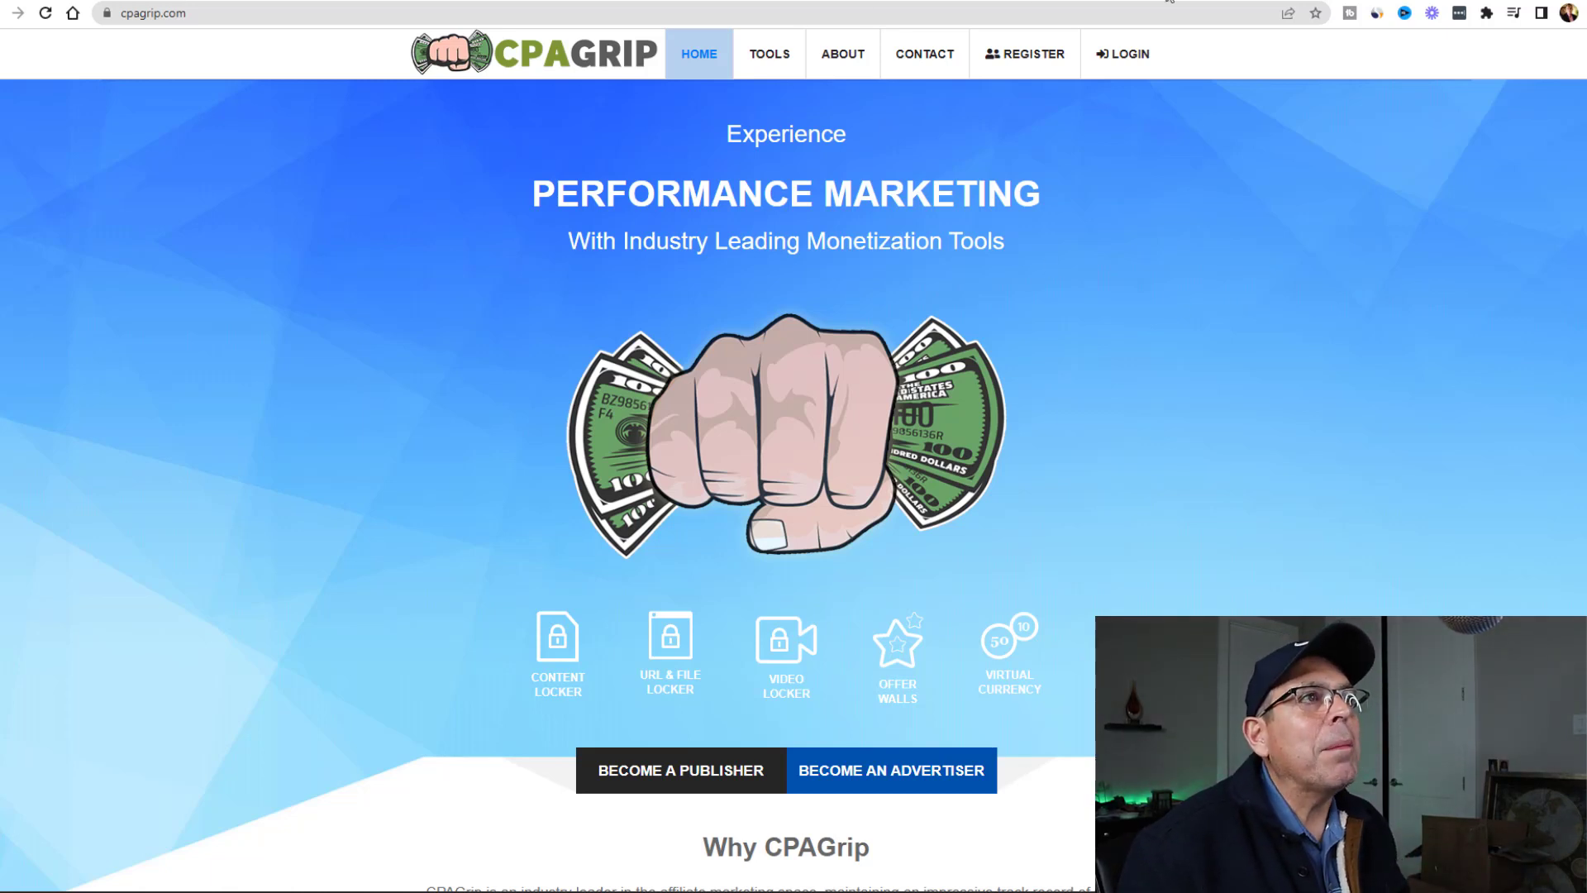
pyautogui.click(1008, 62)
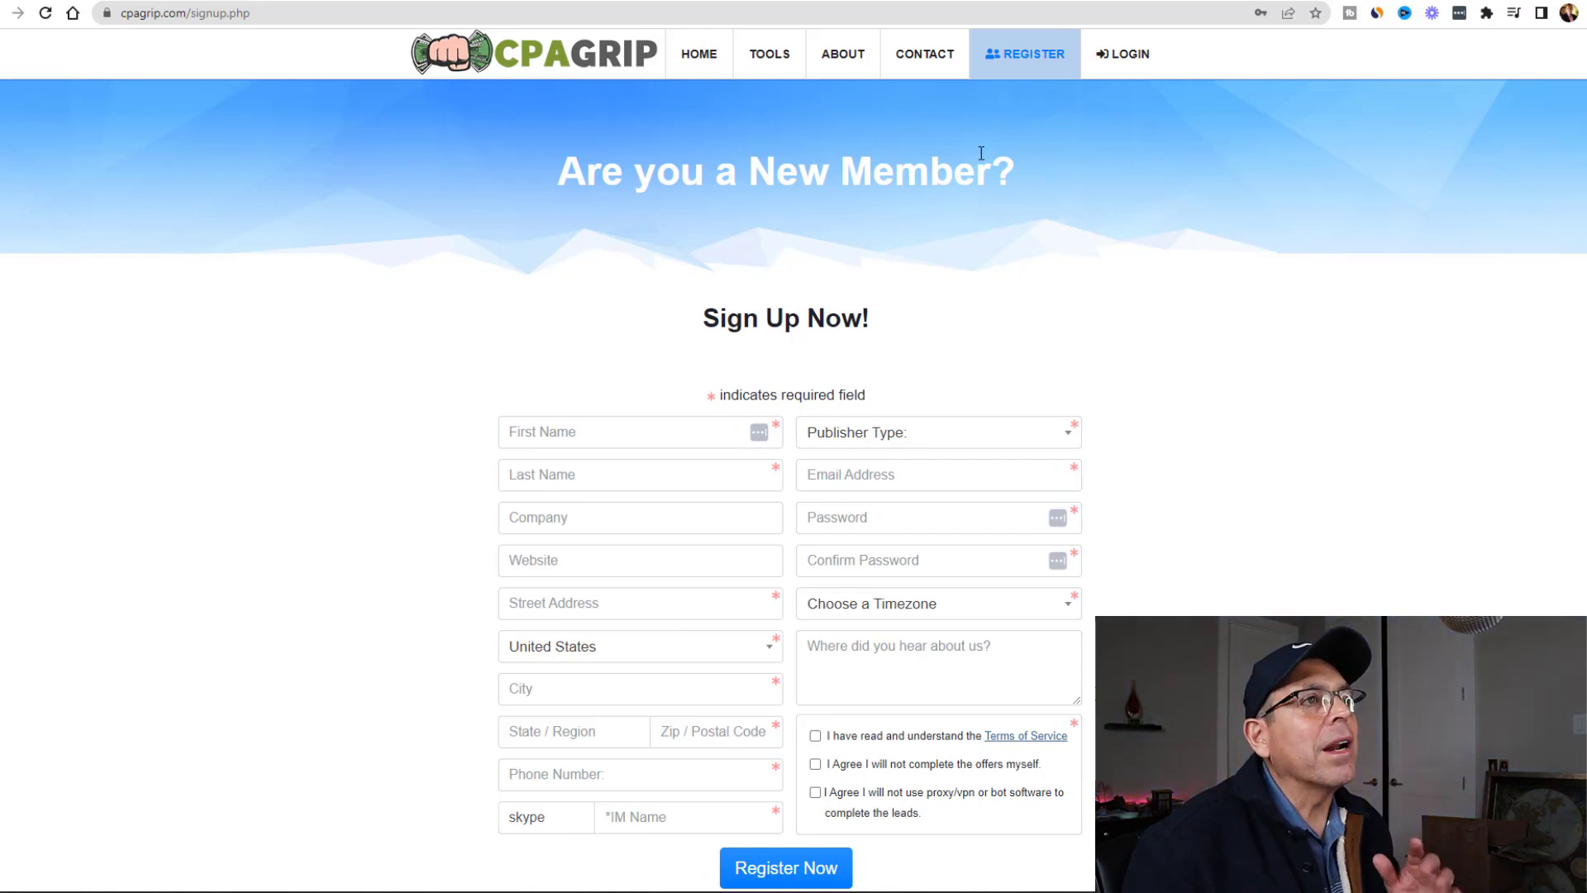
pyautogui.click(1121, 60)
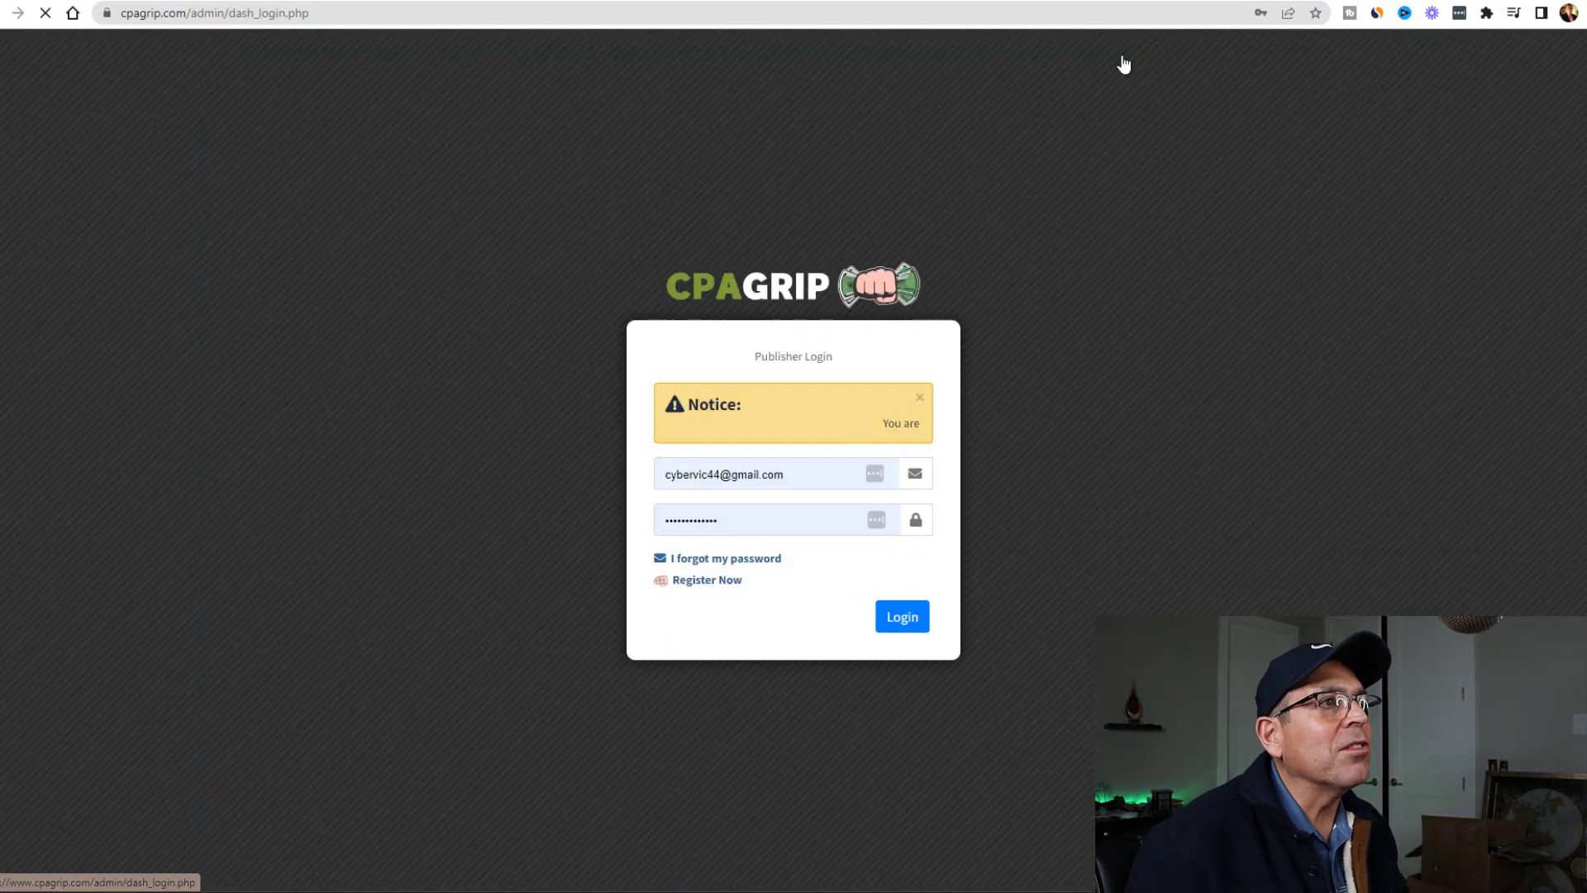
pyautogui.click(907, 619)
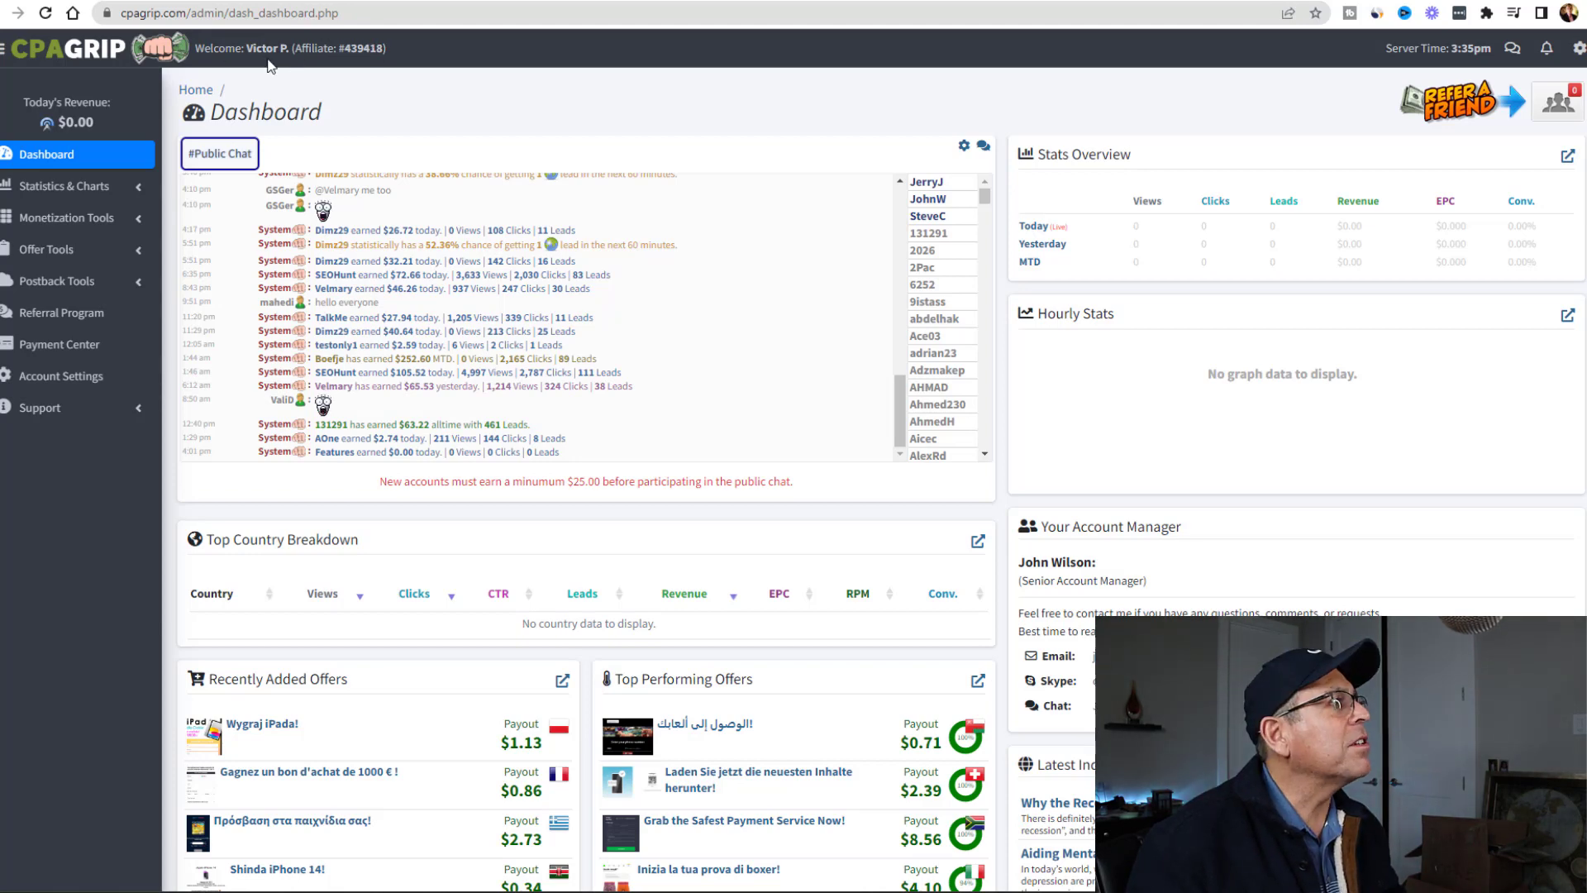
# - Read through the dashboard's public chat to examine the earnings and leads reported for other publishers
pyautogui.scroll(-5, 752, 284)
pyautogui.scroll(5, 736, 310)
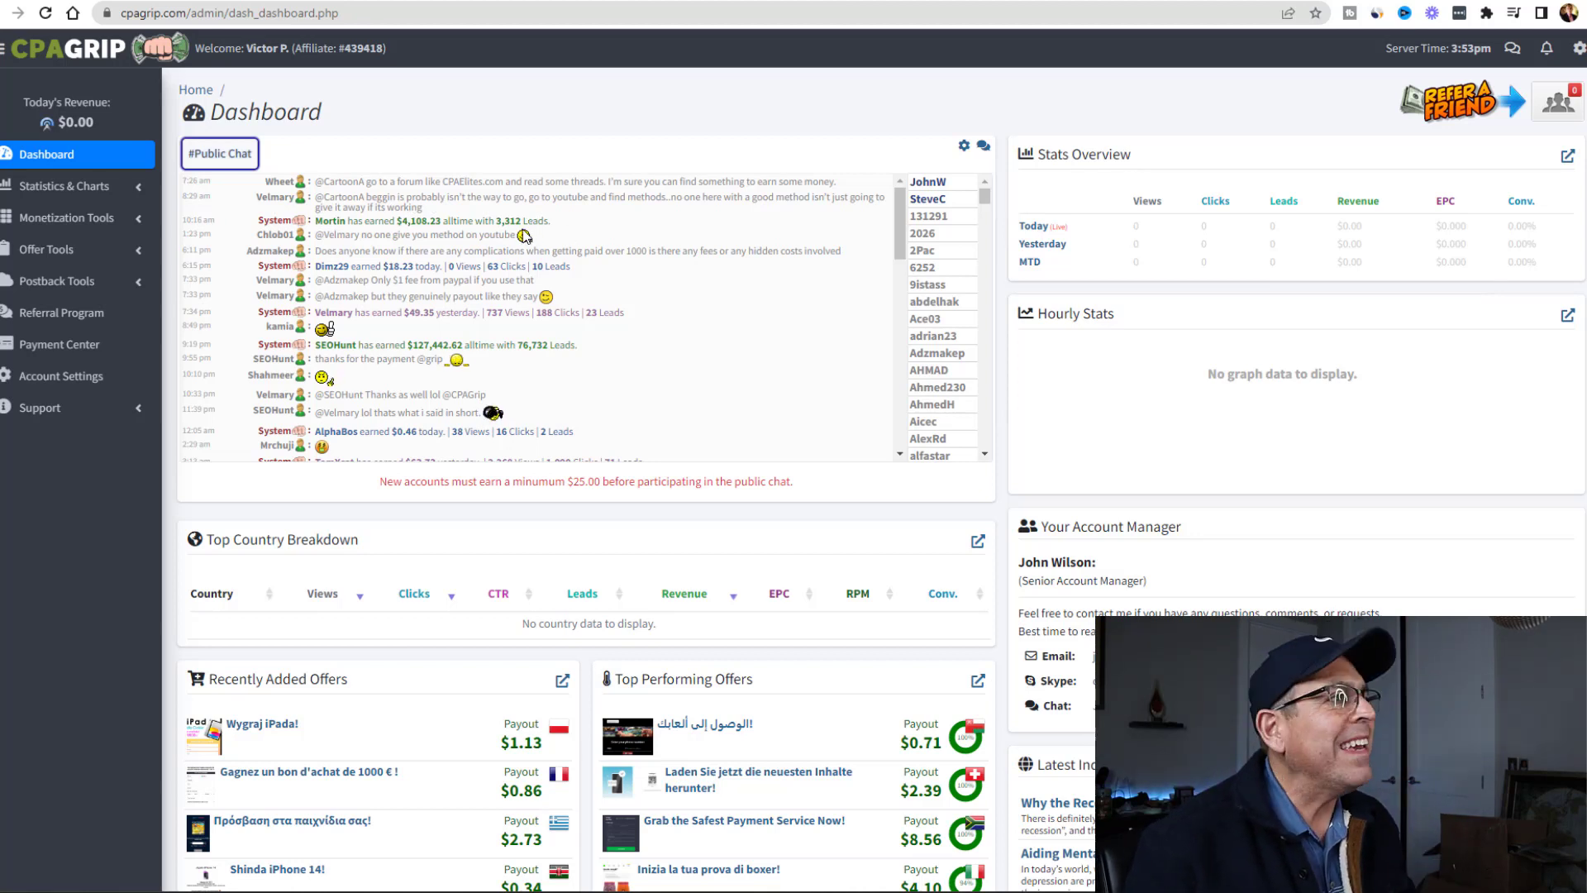
pyautogui.scroll(-1, 559, 238)
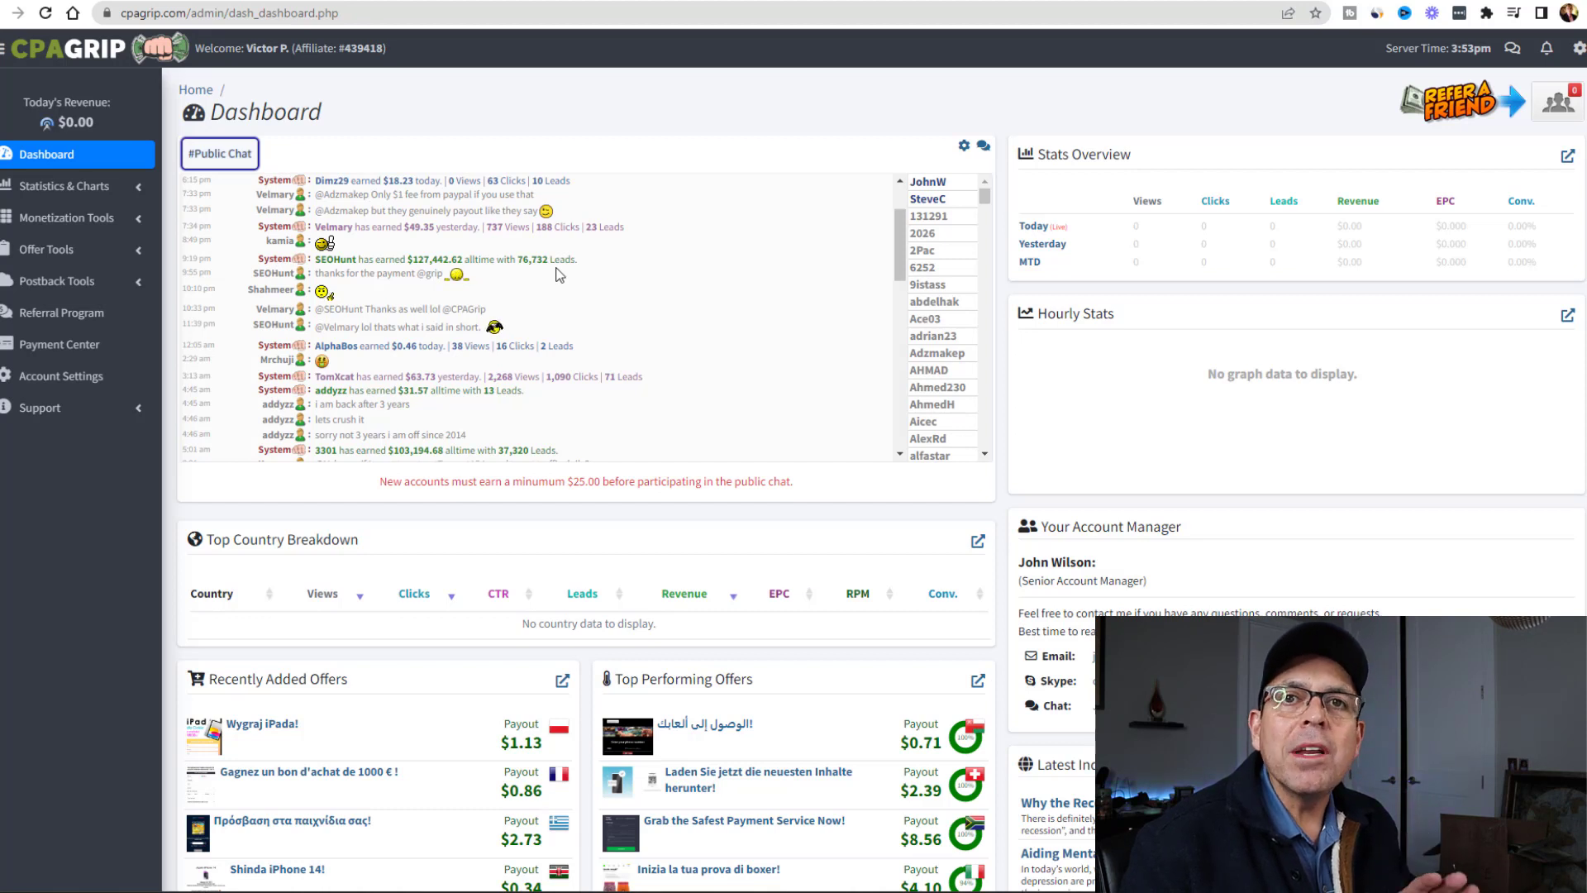
pyautogui.scroll(-2, 594, 279)
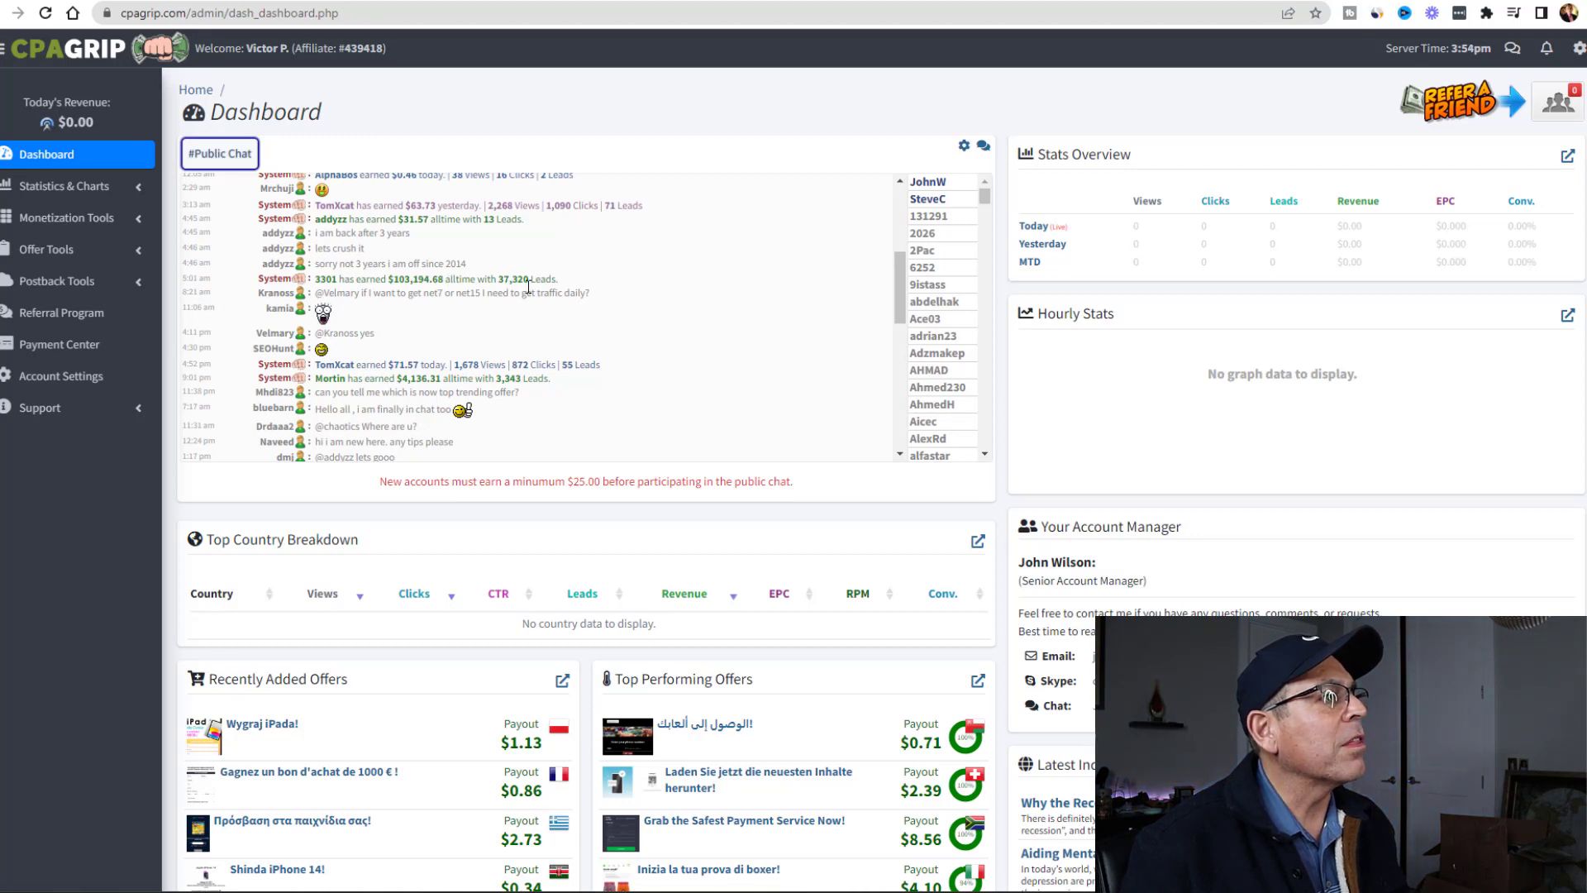
pyautogui.scroll(-1, 612, 330)
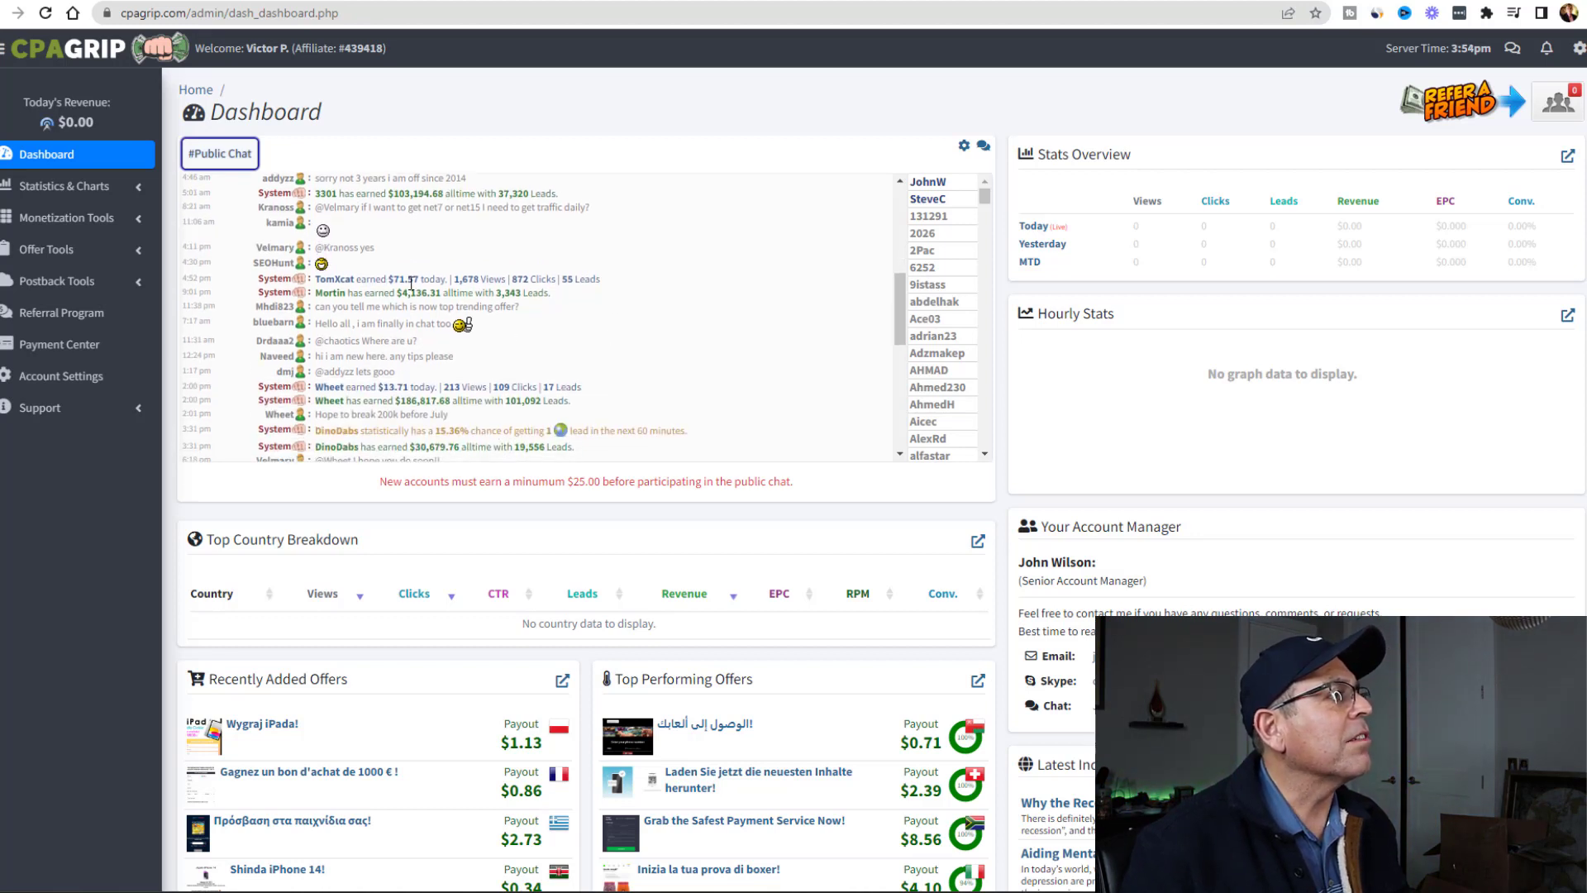
pyautogui.scroll(-1, 504, 296)
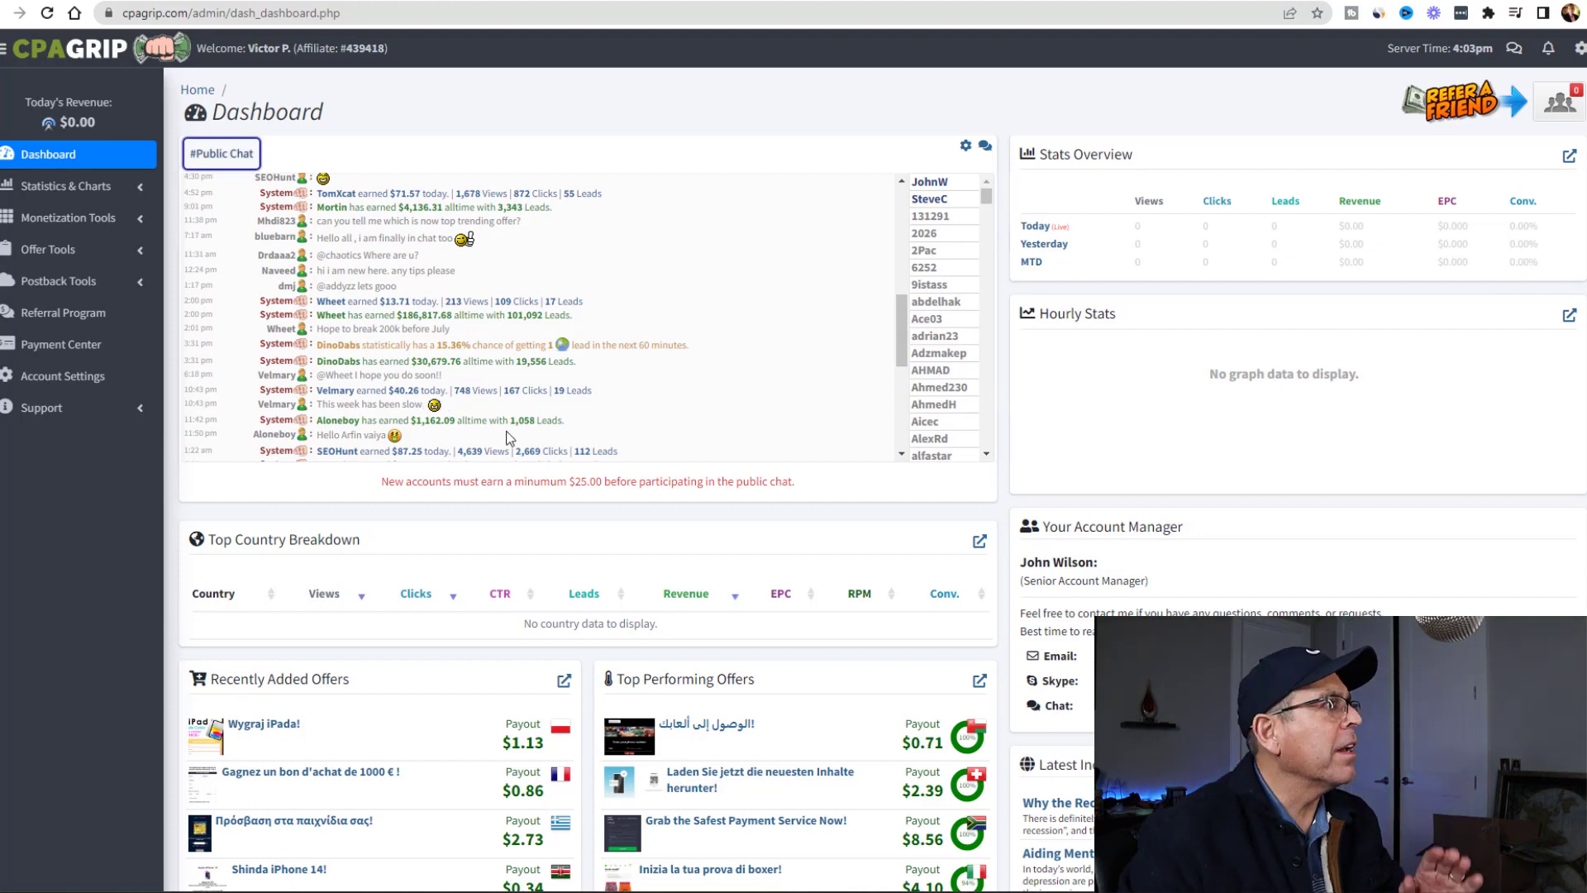
# - Open the My Offers list and sort the United States offers by payout from highest to lowest
pyautogui.click(73, 251)
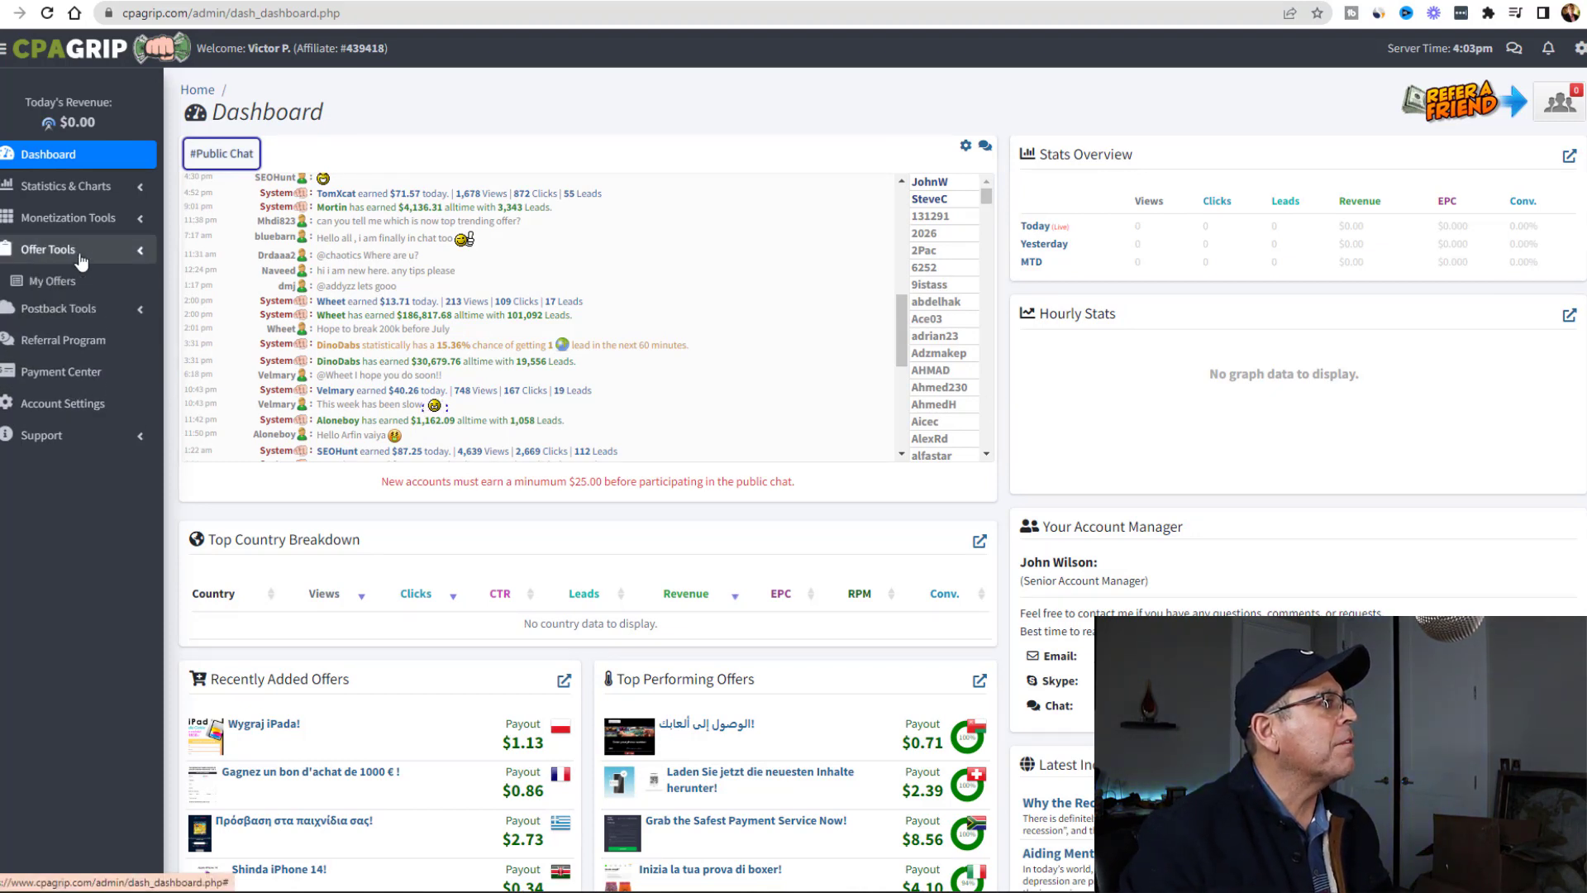
pyautogui.click(60, 283)
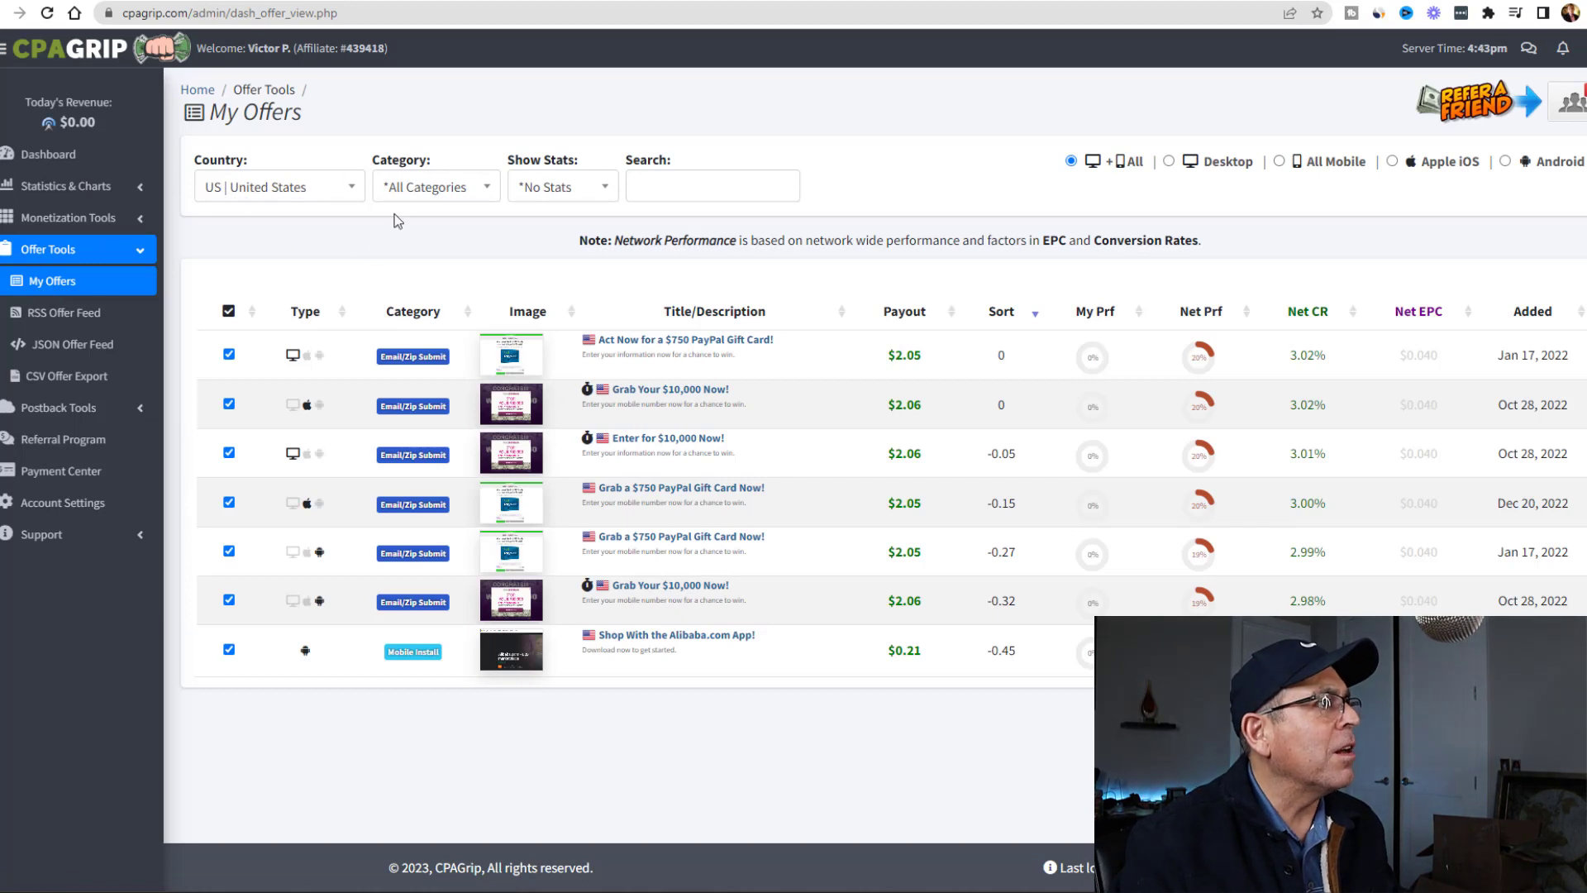
pyautogui.click(918, 319)
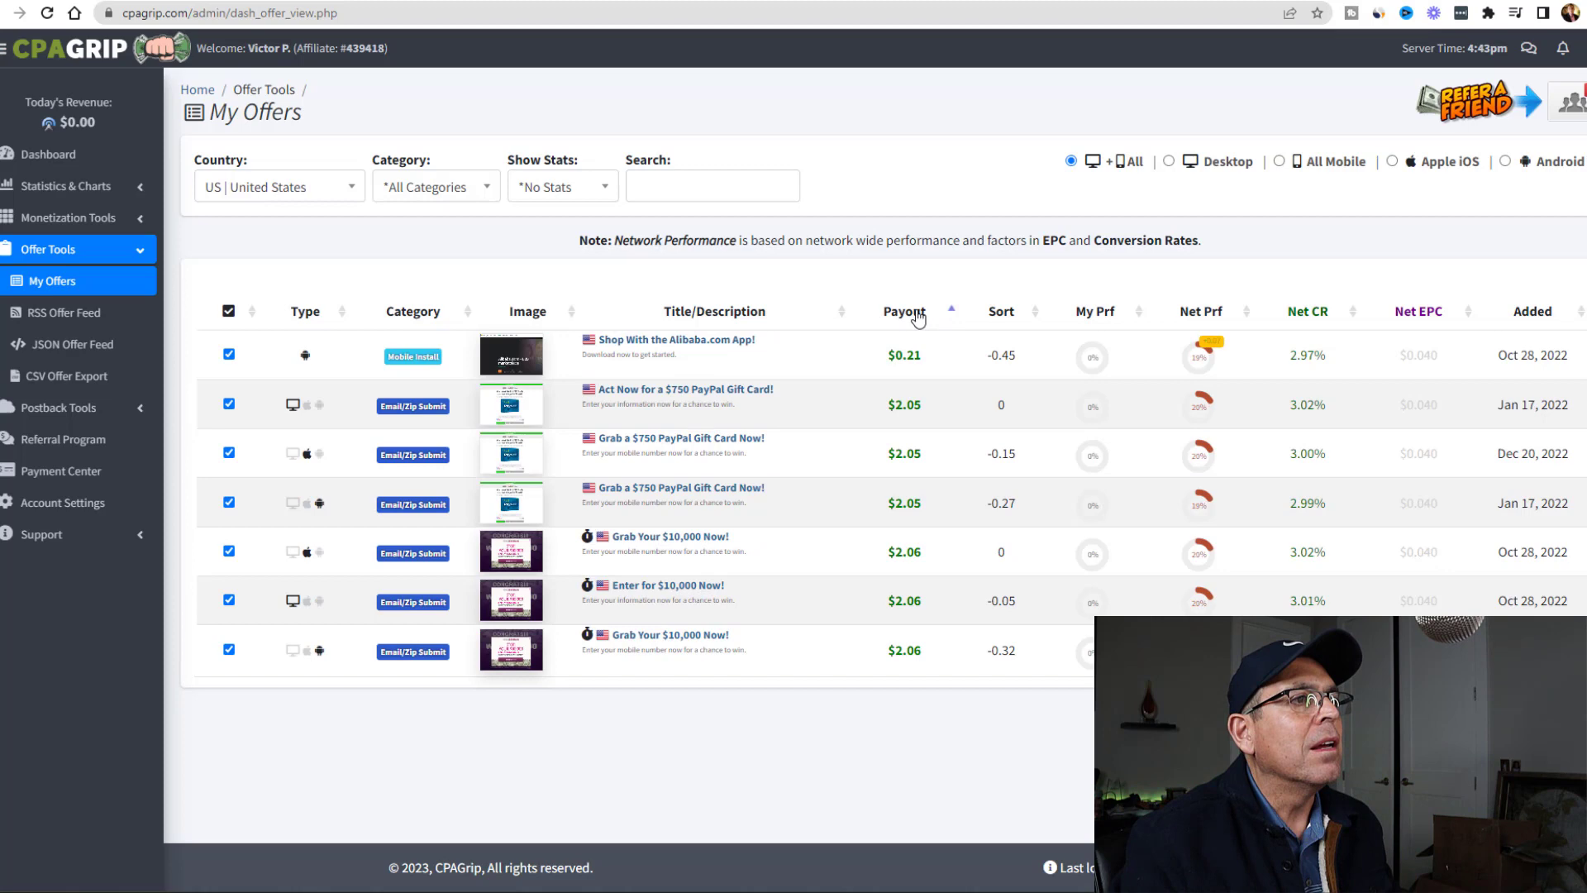
pyautogui.click(918, 319)
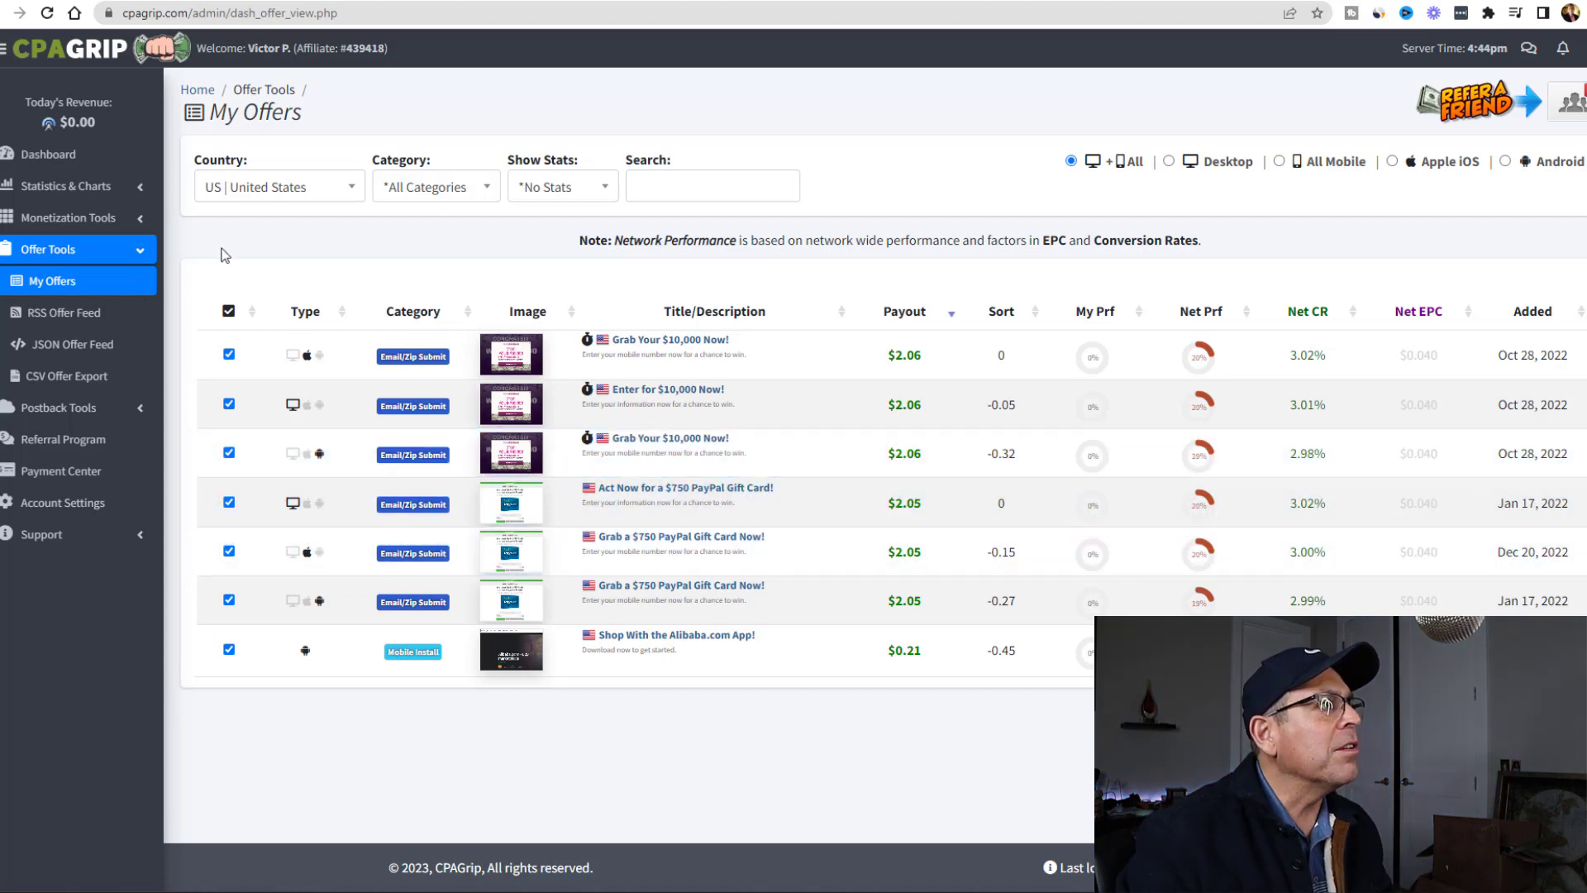
# - Filter the offers by country to Spain and sort them by payout from highest to lowest
pyautogui.click(353, 198)
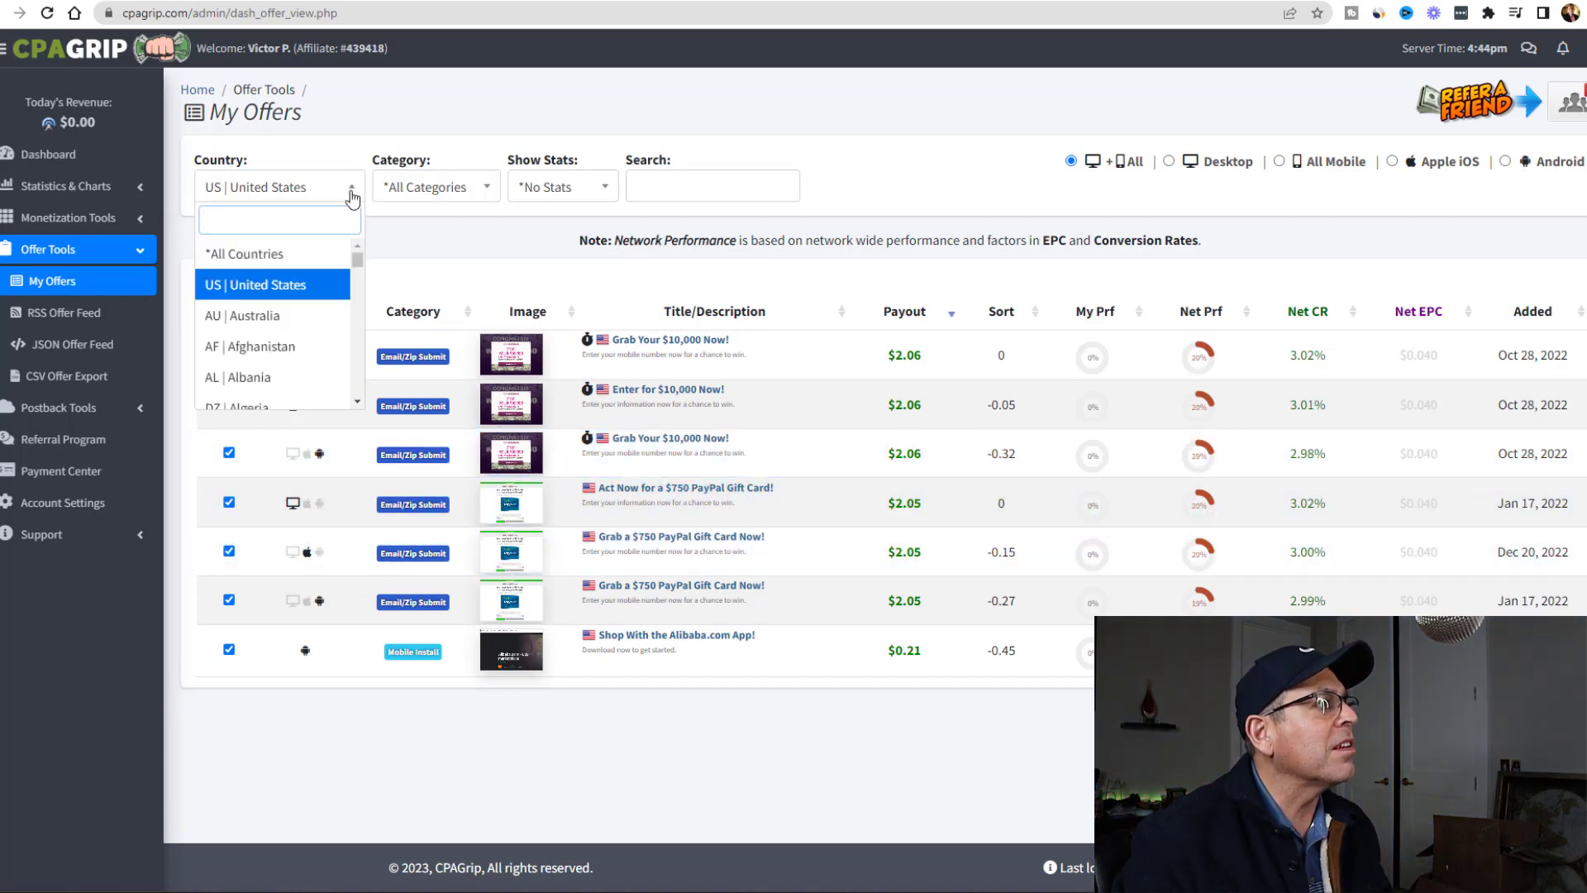
pyautogui.scroll(-1, 295, 335)
pyautogui.scroll(-3, 294, 331)
pyautogui.scroll(5, 290, 306)
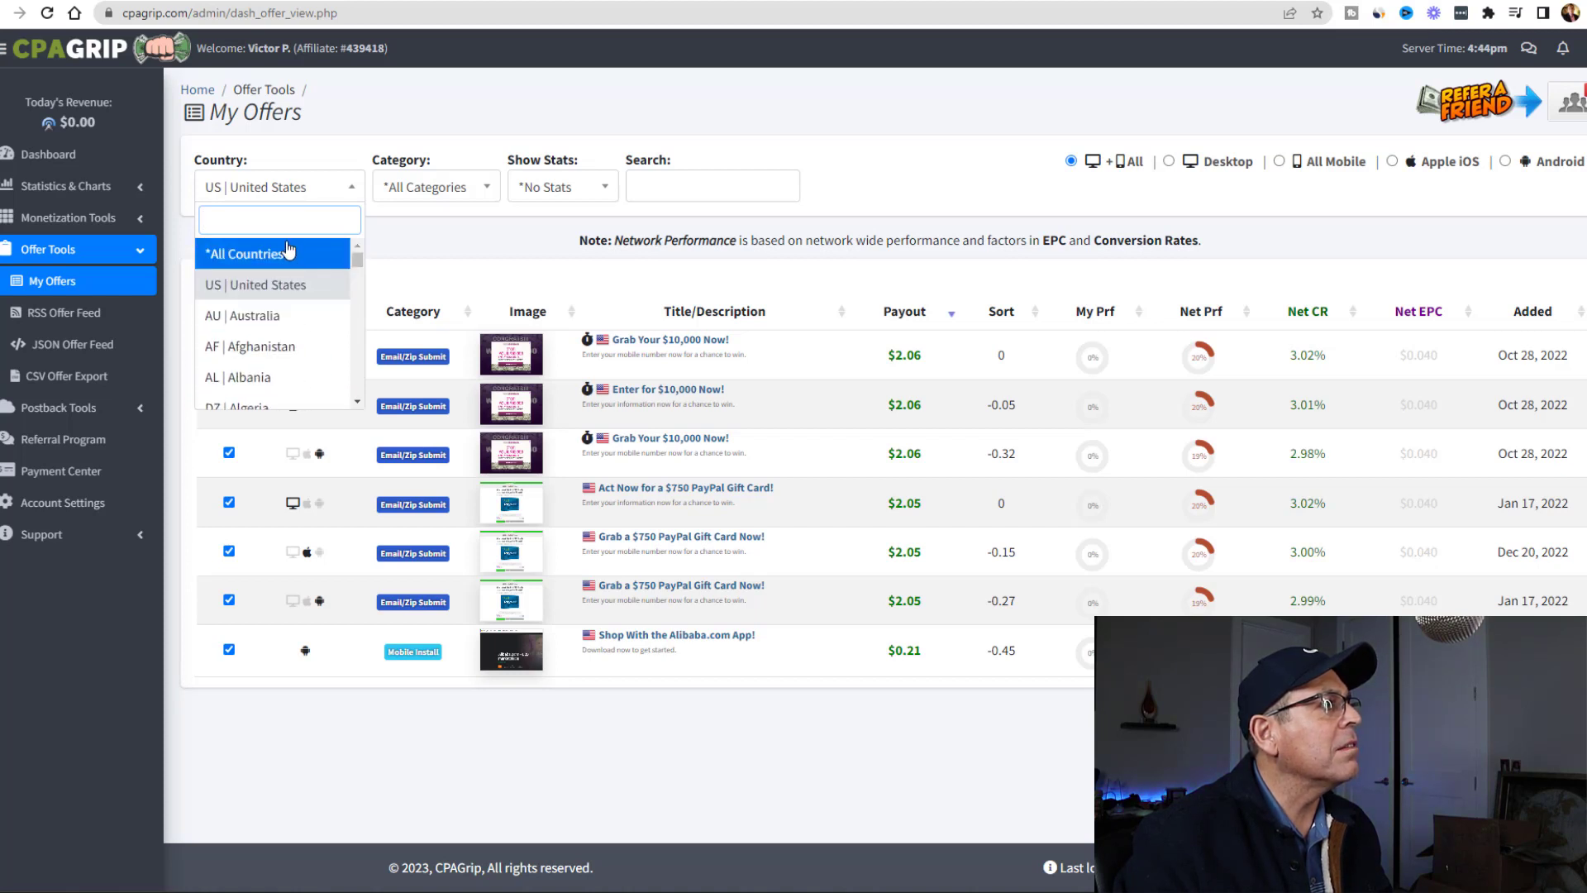
pyautogui.write('spain')
pyautogui.press('Return')
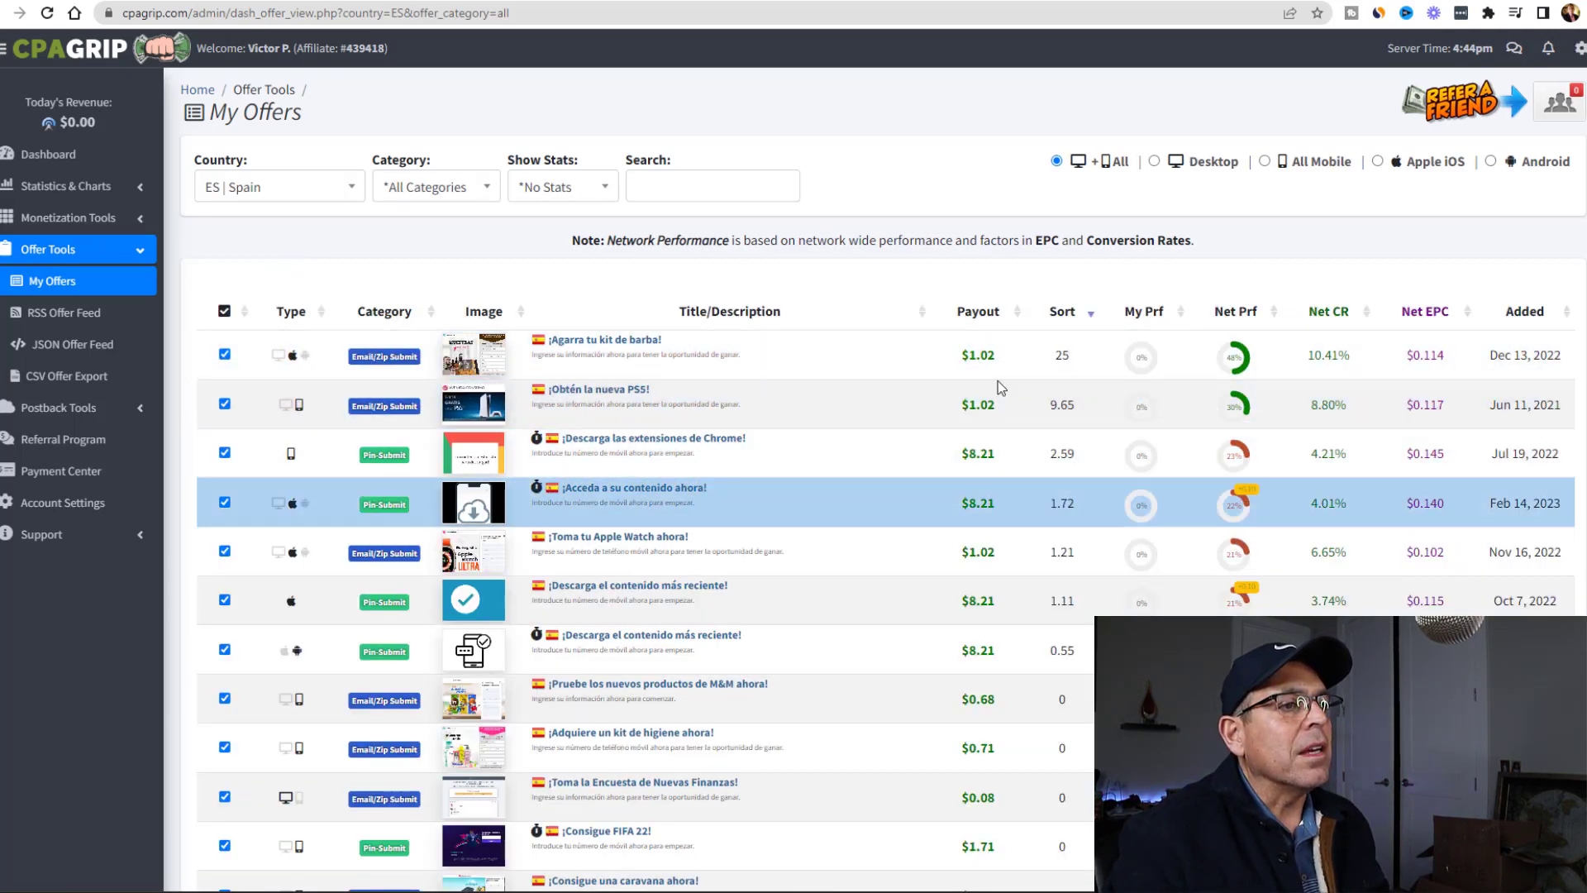
pyautogui.click(988, 317)
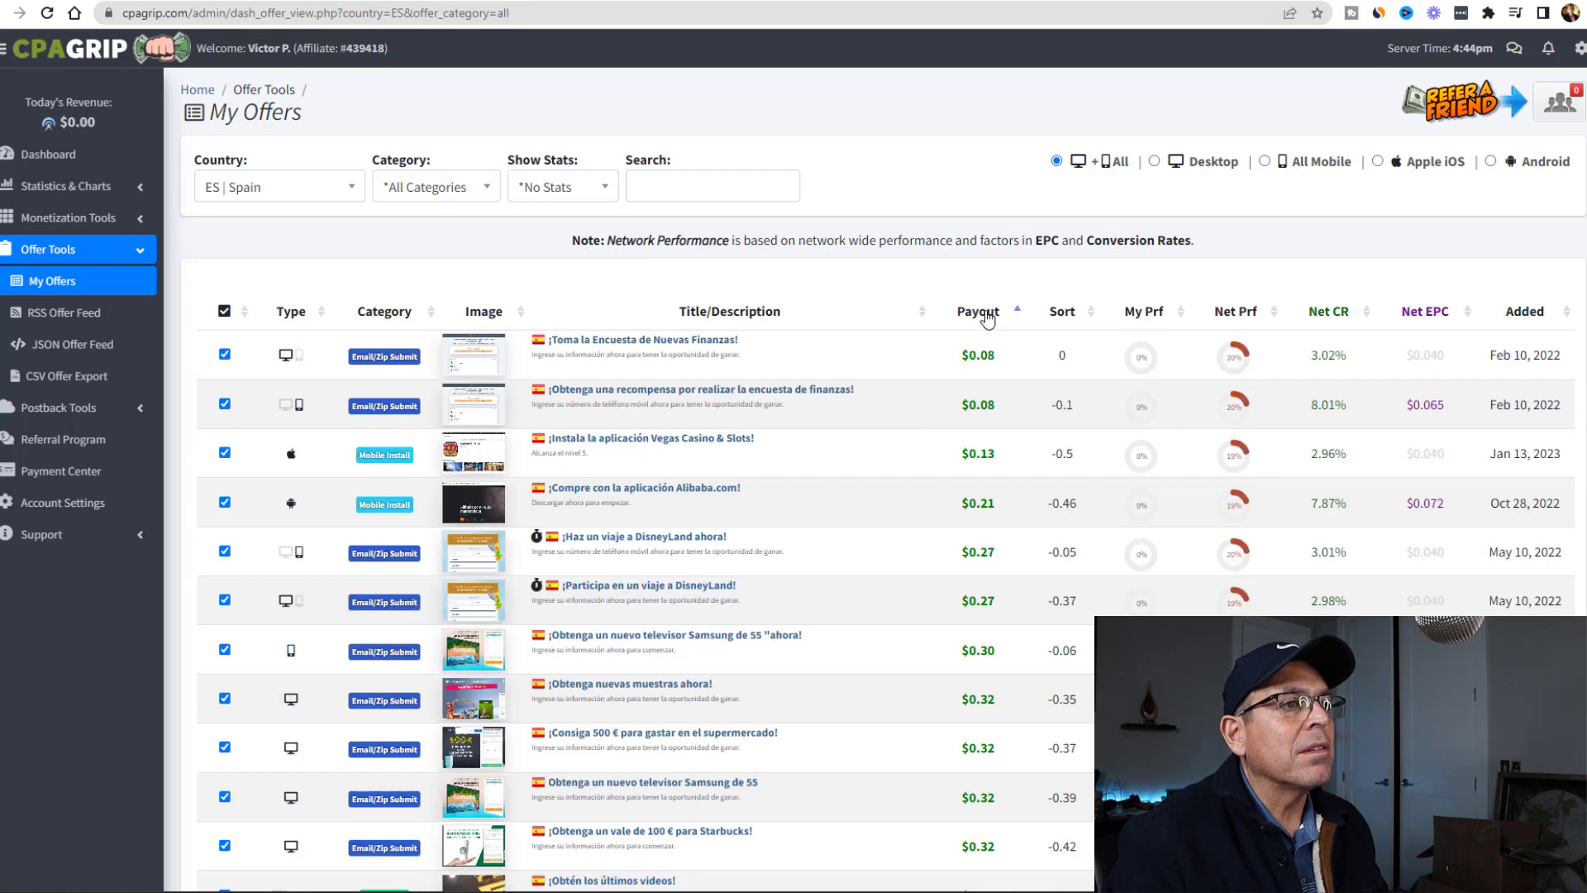
pyautogui.click(988, 316)
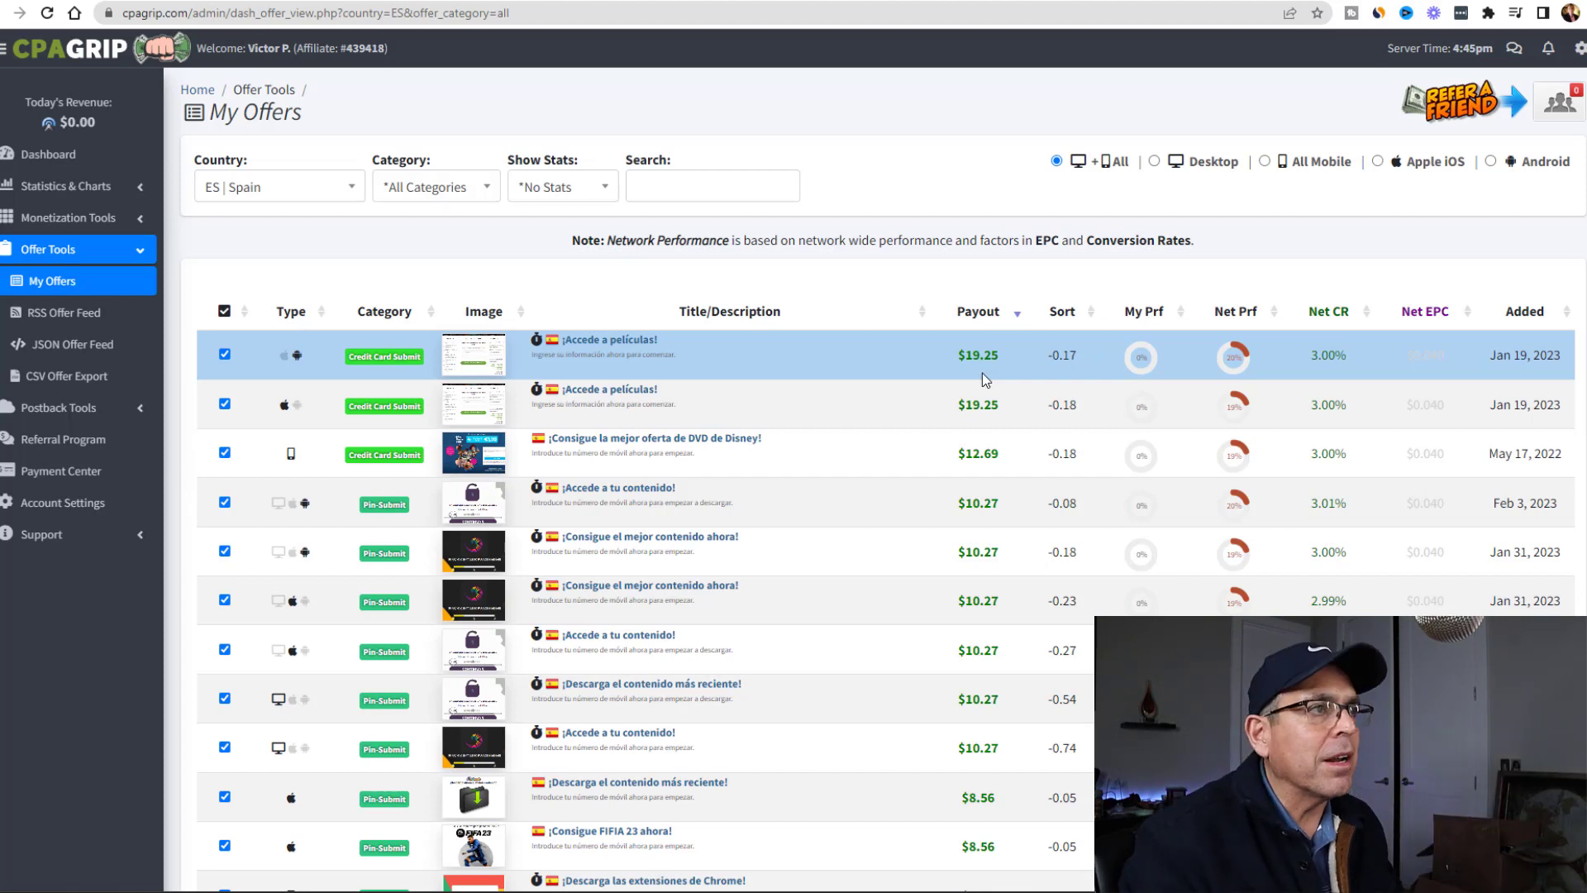
# - Filter the offers by country to New Zealand and sort them by payout
pyautogui.click(350, 197)
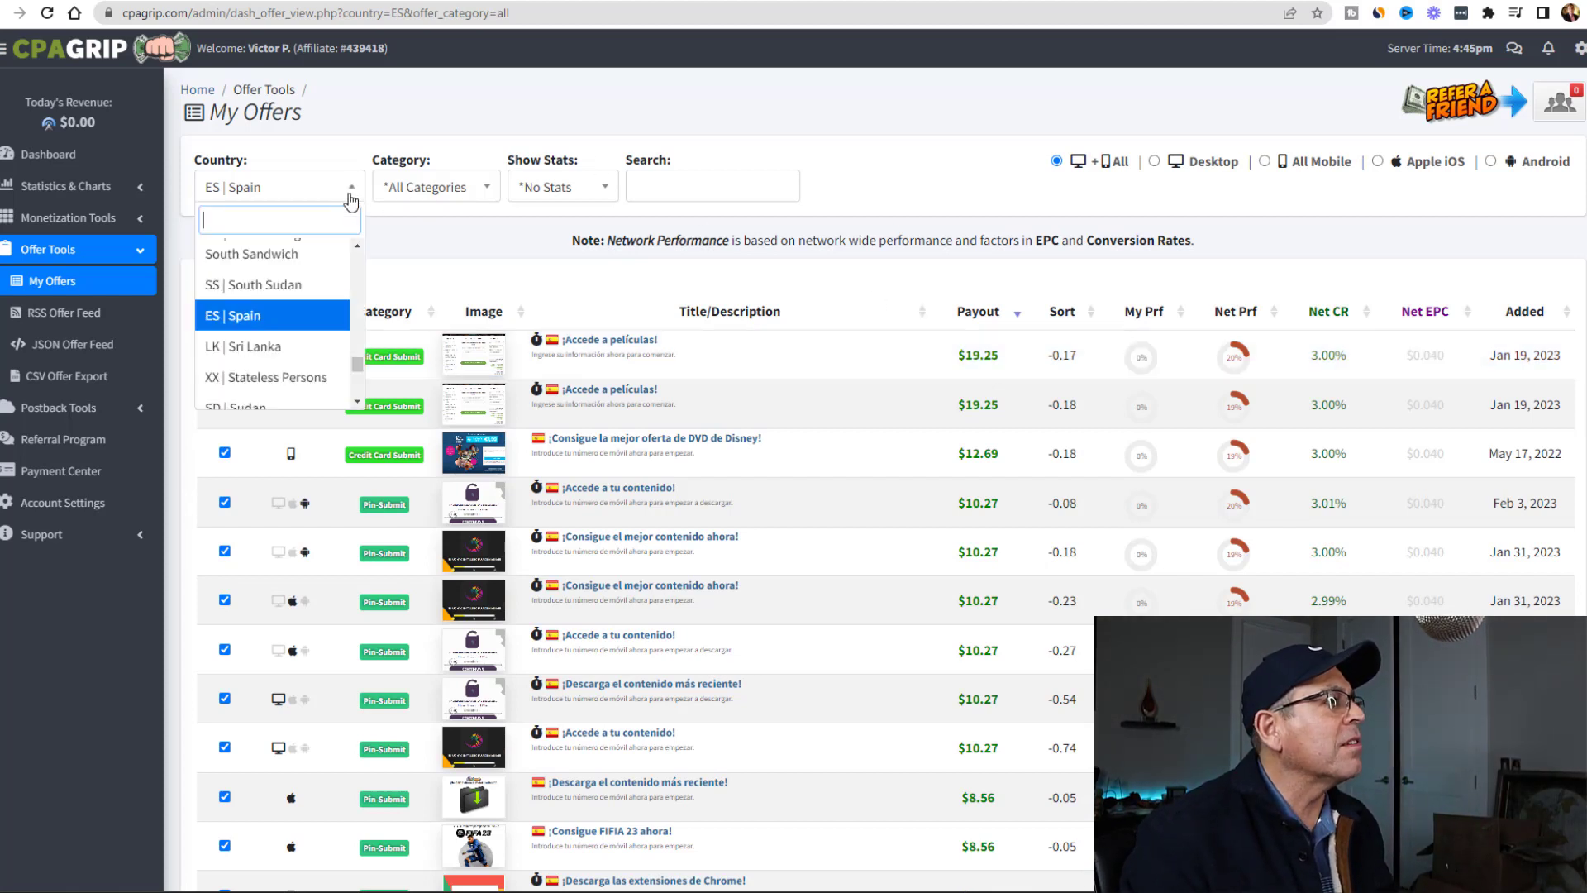
pyautogui.scroll(4, 281, 314)
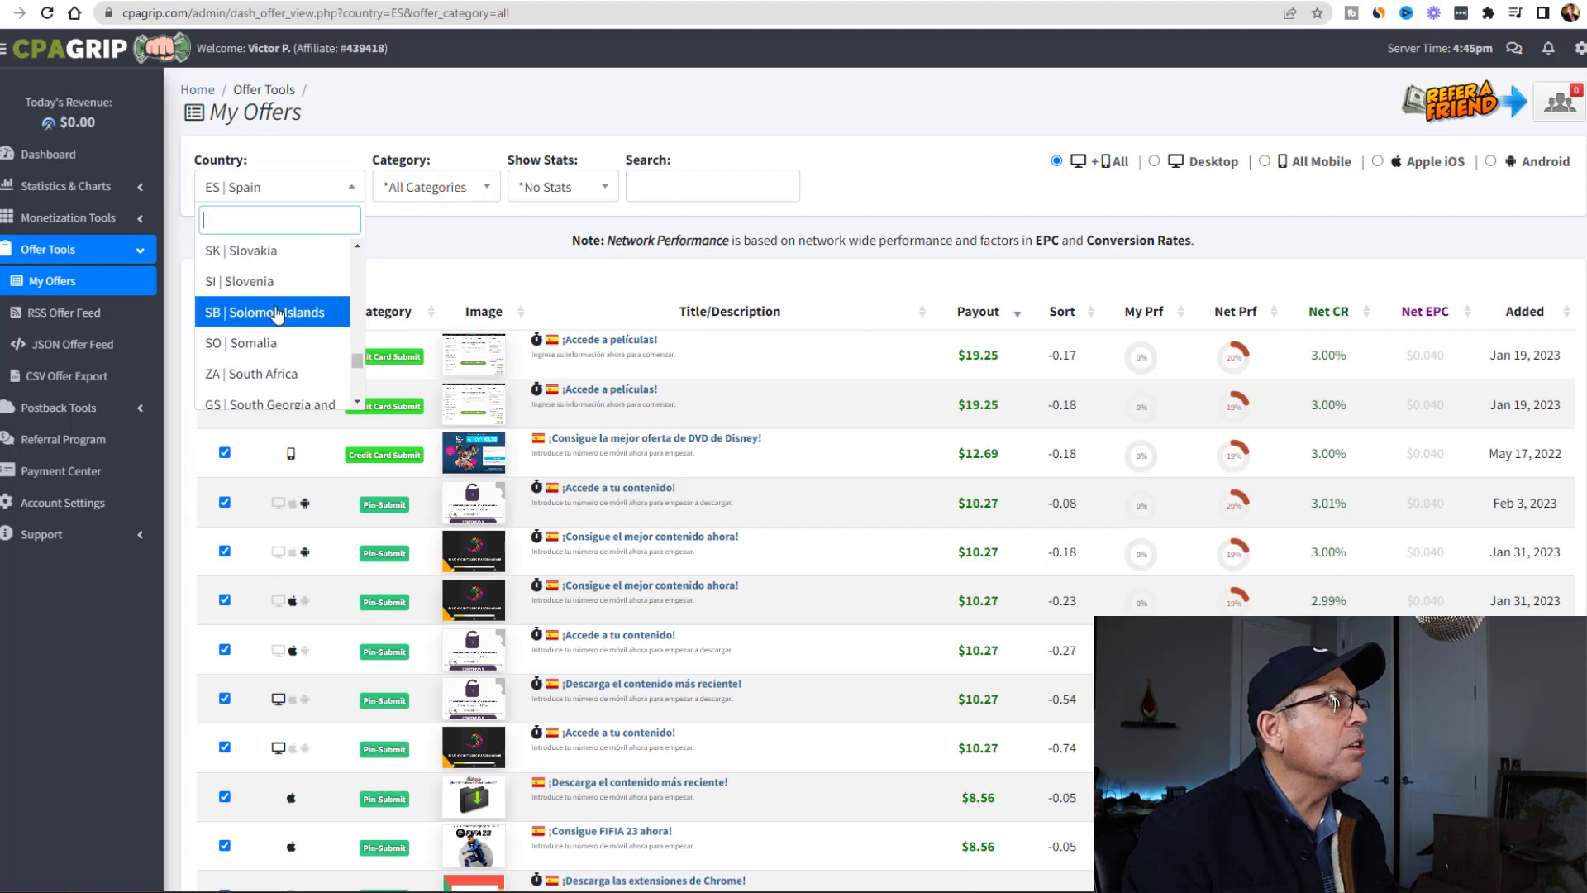
pyautogui.scroll(10, 285, 333)
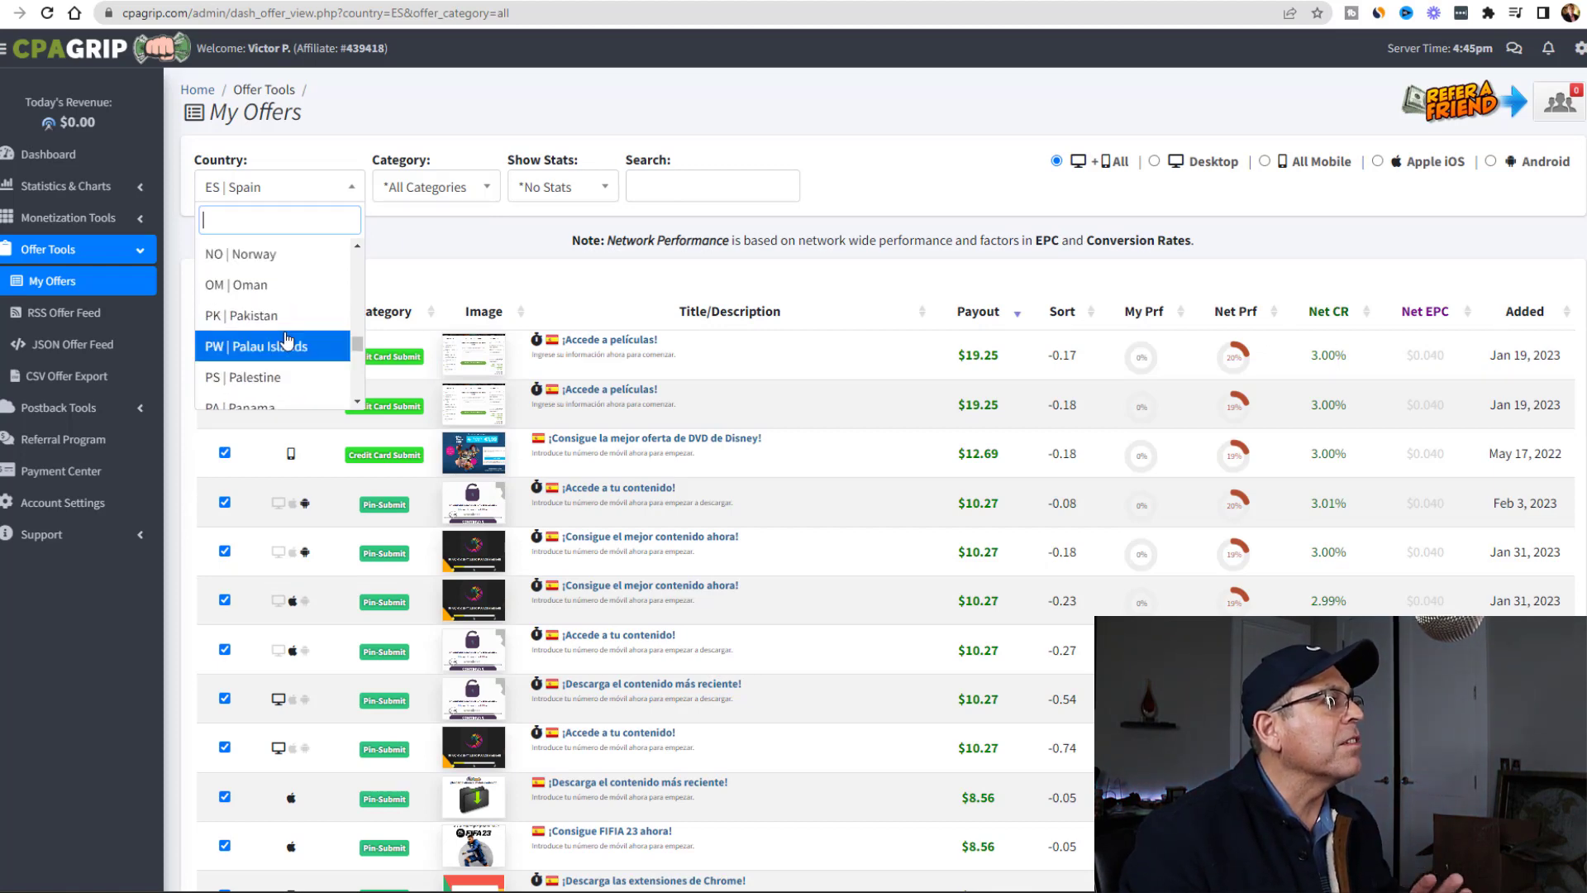
pyautogui.scroll(3, 285, 340)
pyautogui.click(281, 358)
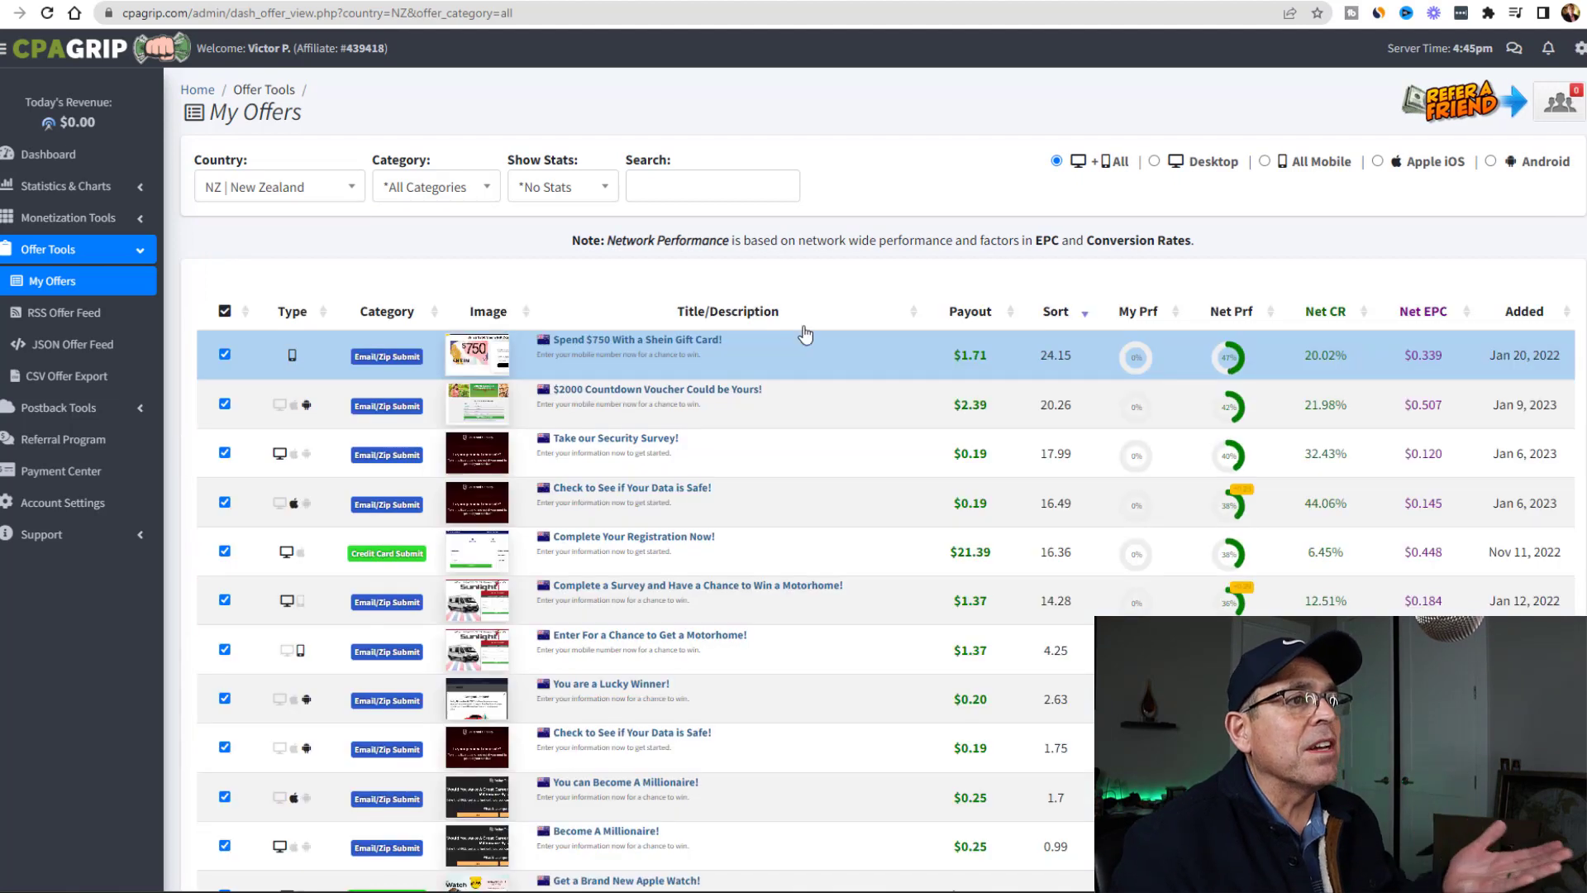
pyautogui.click(984, 309)
pyautogui.click(984, 310)
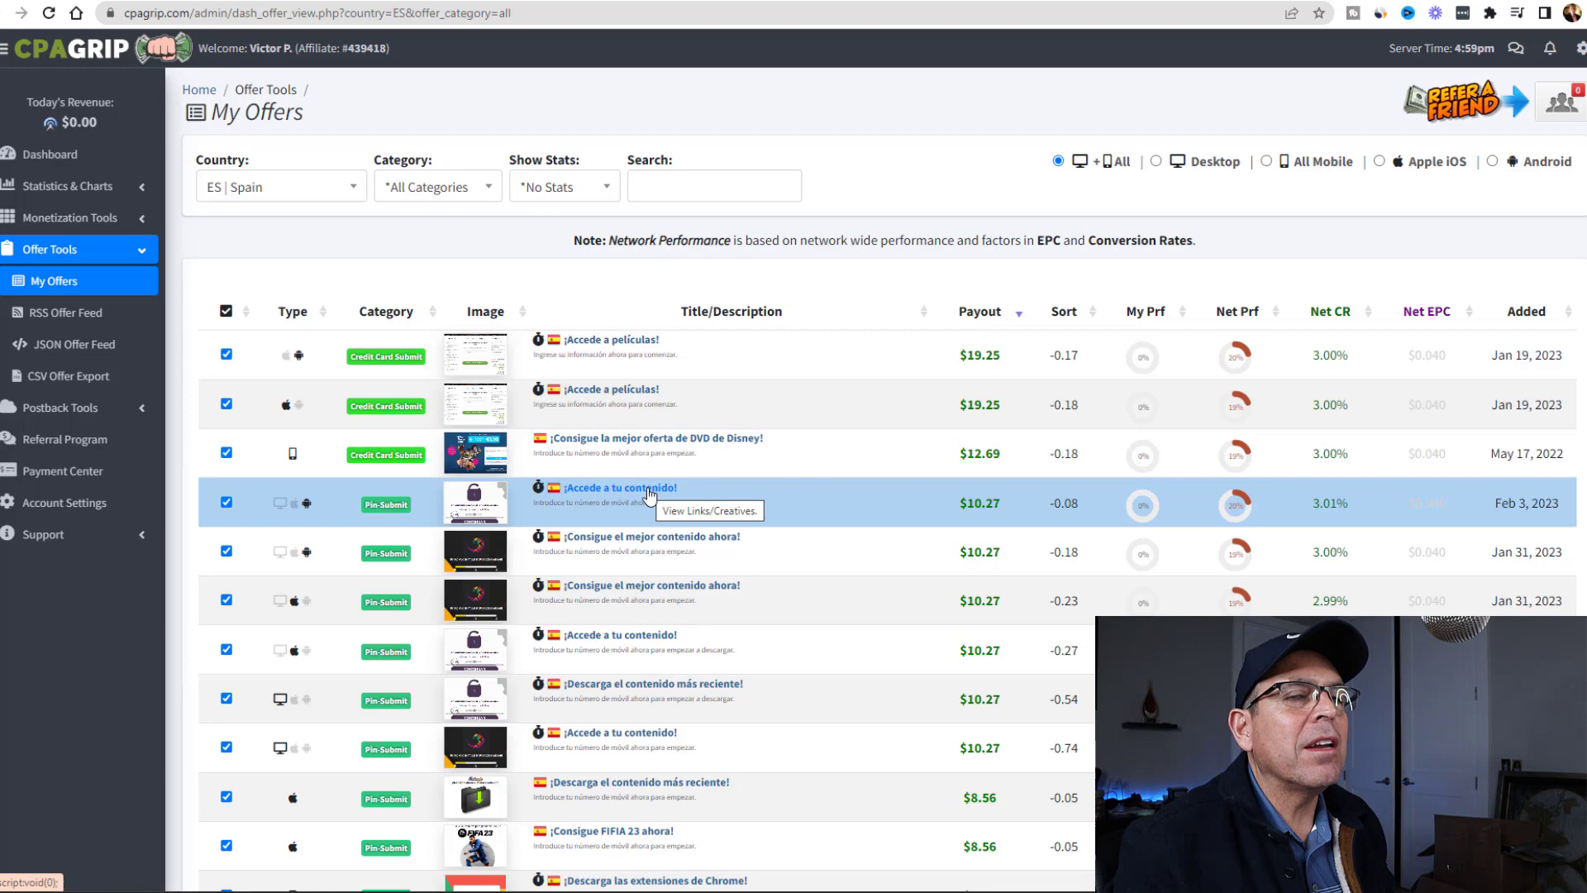
# - View the details of the "¡Accede a tu contenido!" offer added Feb 3, 2023, and calculate 100 × 10.79 in Calculator
pyautogui.click(652, 492)
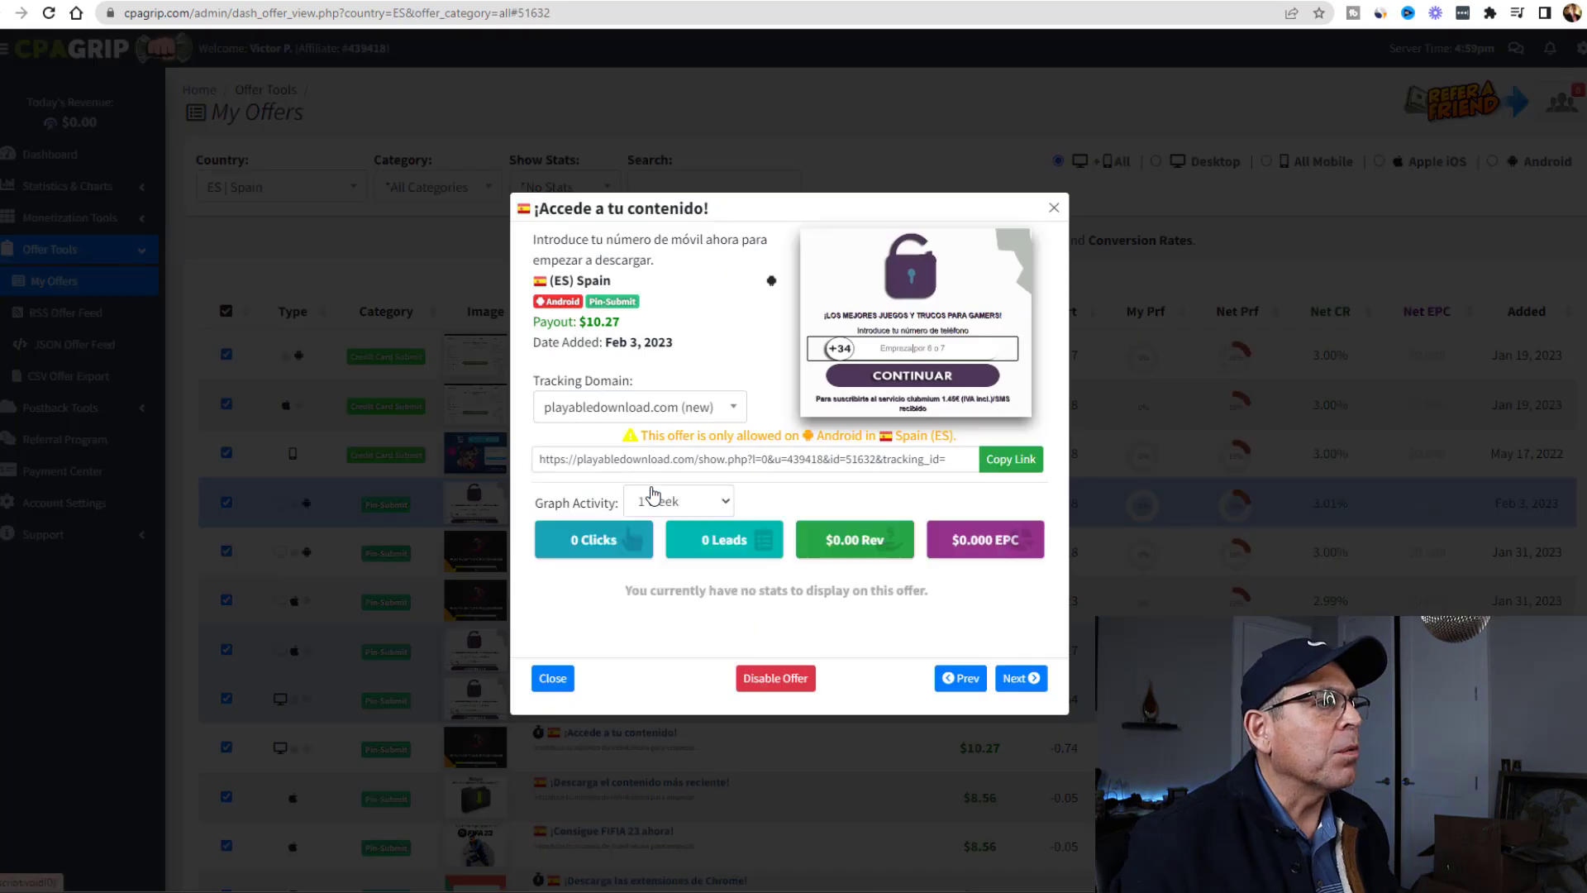
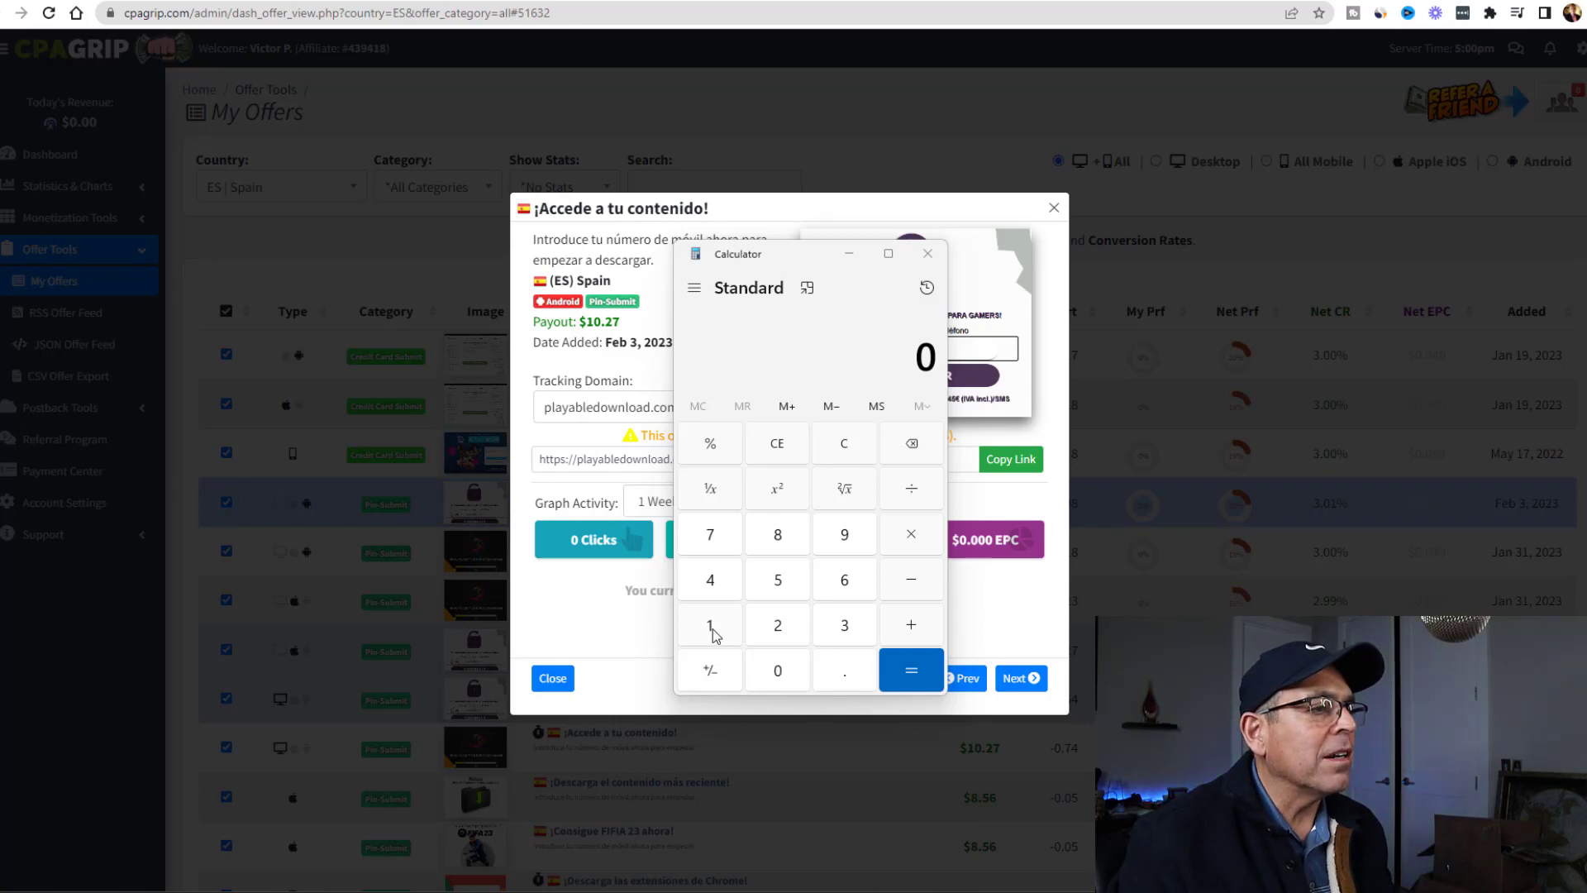
pyautogui.click(712, 631)
pyautogui.click(774, 675)
pyautogui.click(773, 675)
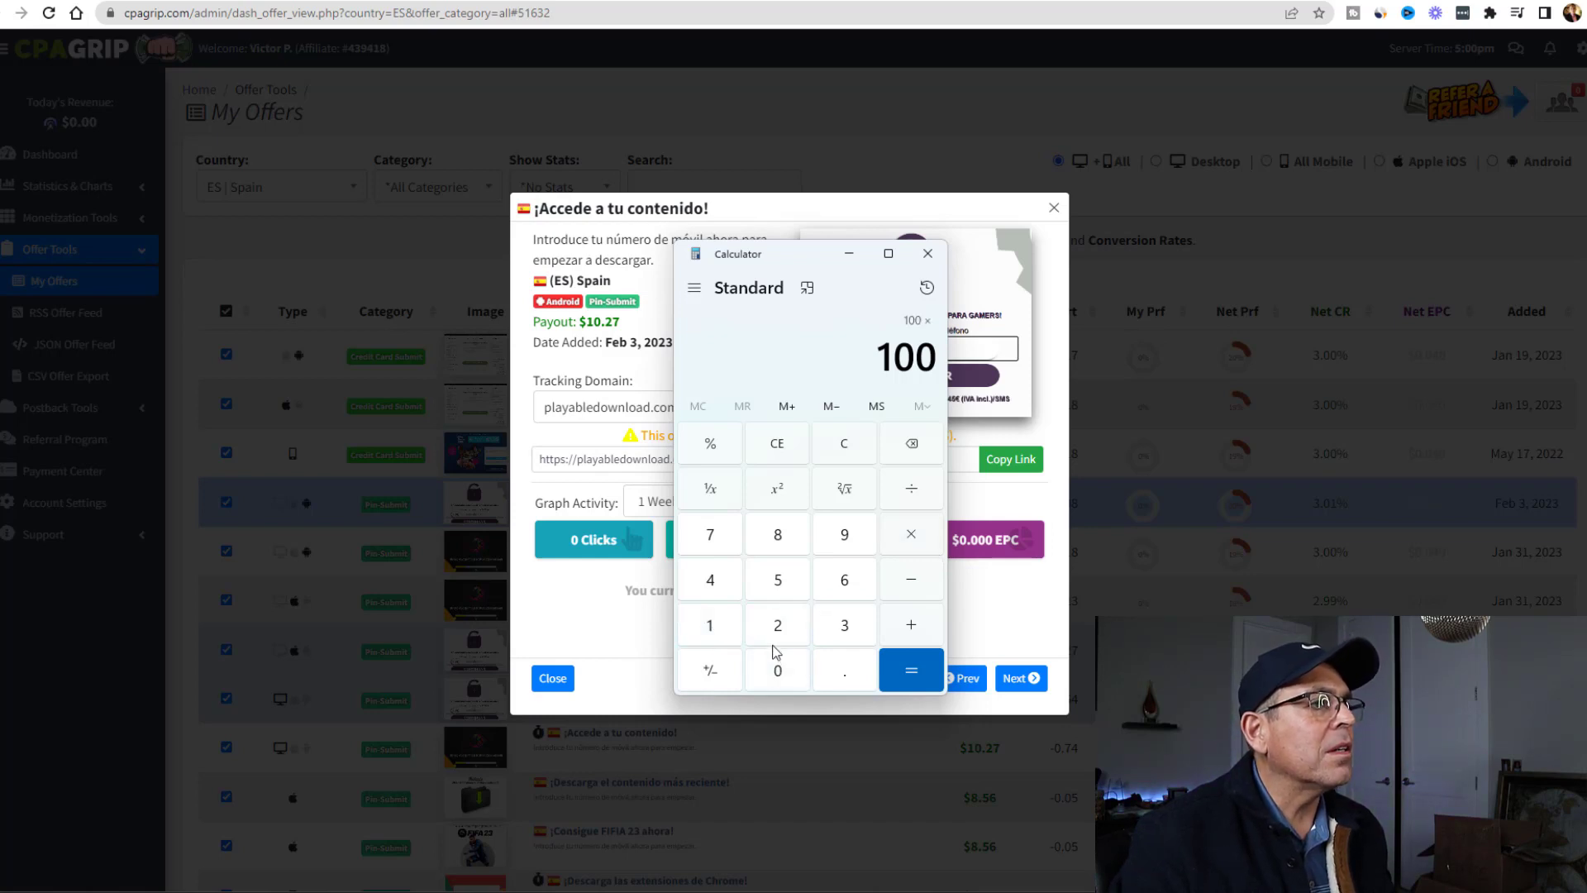
pyautogui.click(709, 626)
pyautogui.click(777, 670)
pyautogui.click(844, 670)
pyautogui.click(712, 537)
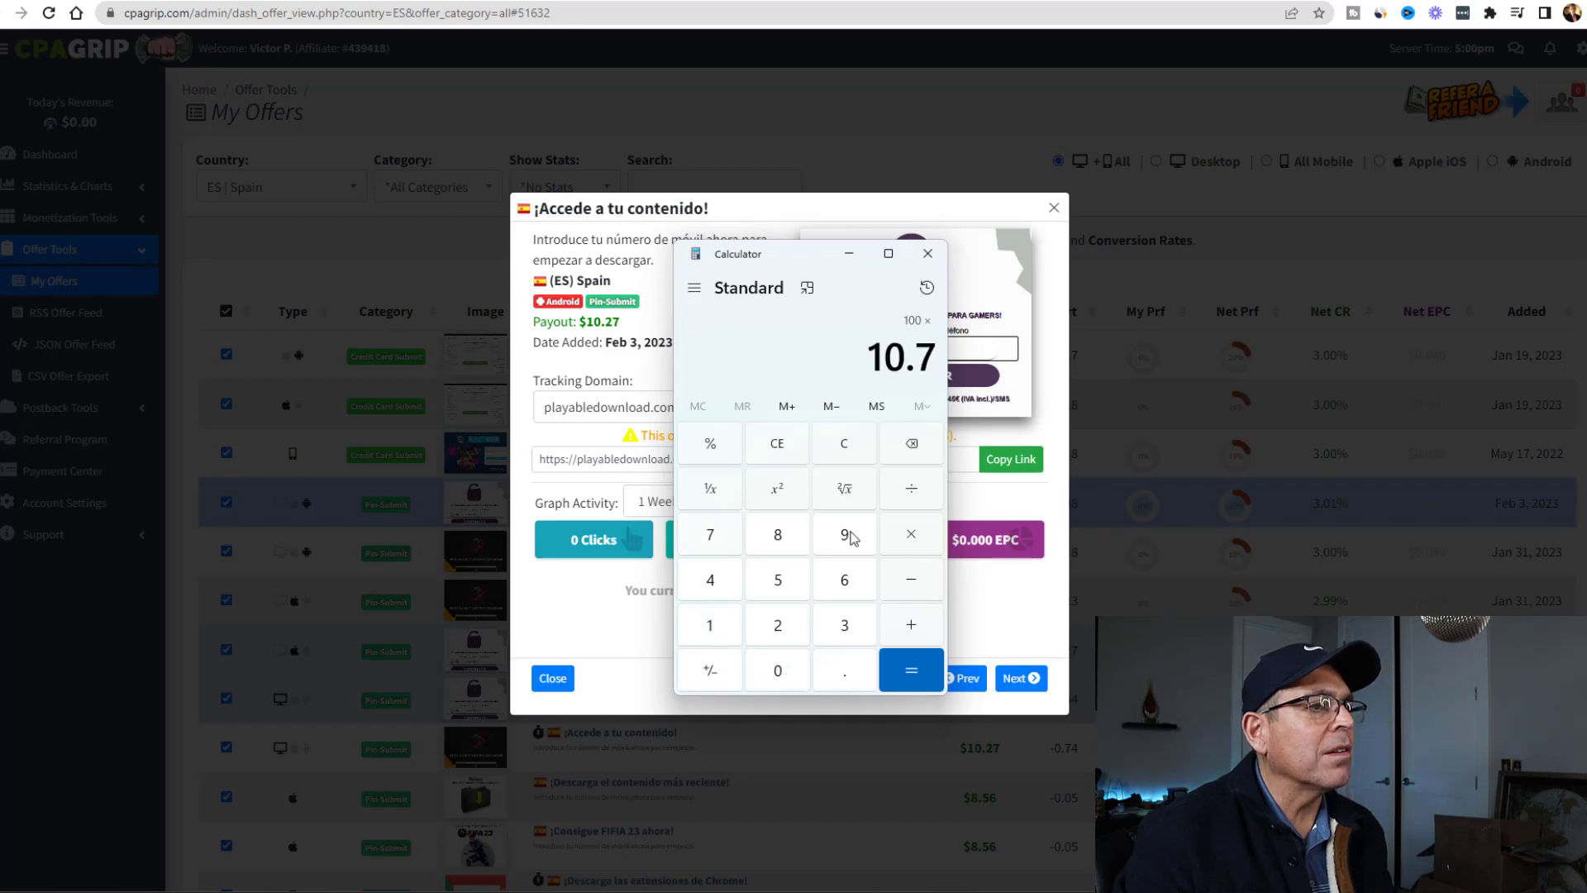
pyautogui.click(852, 538)
pyautogui.click(906, 674)
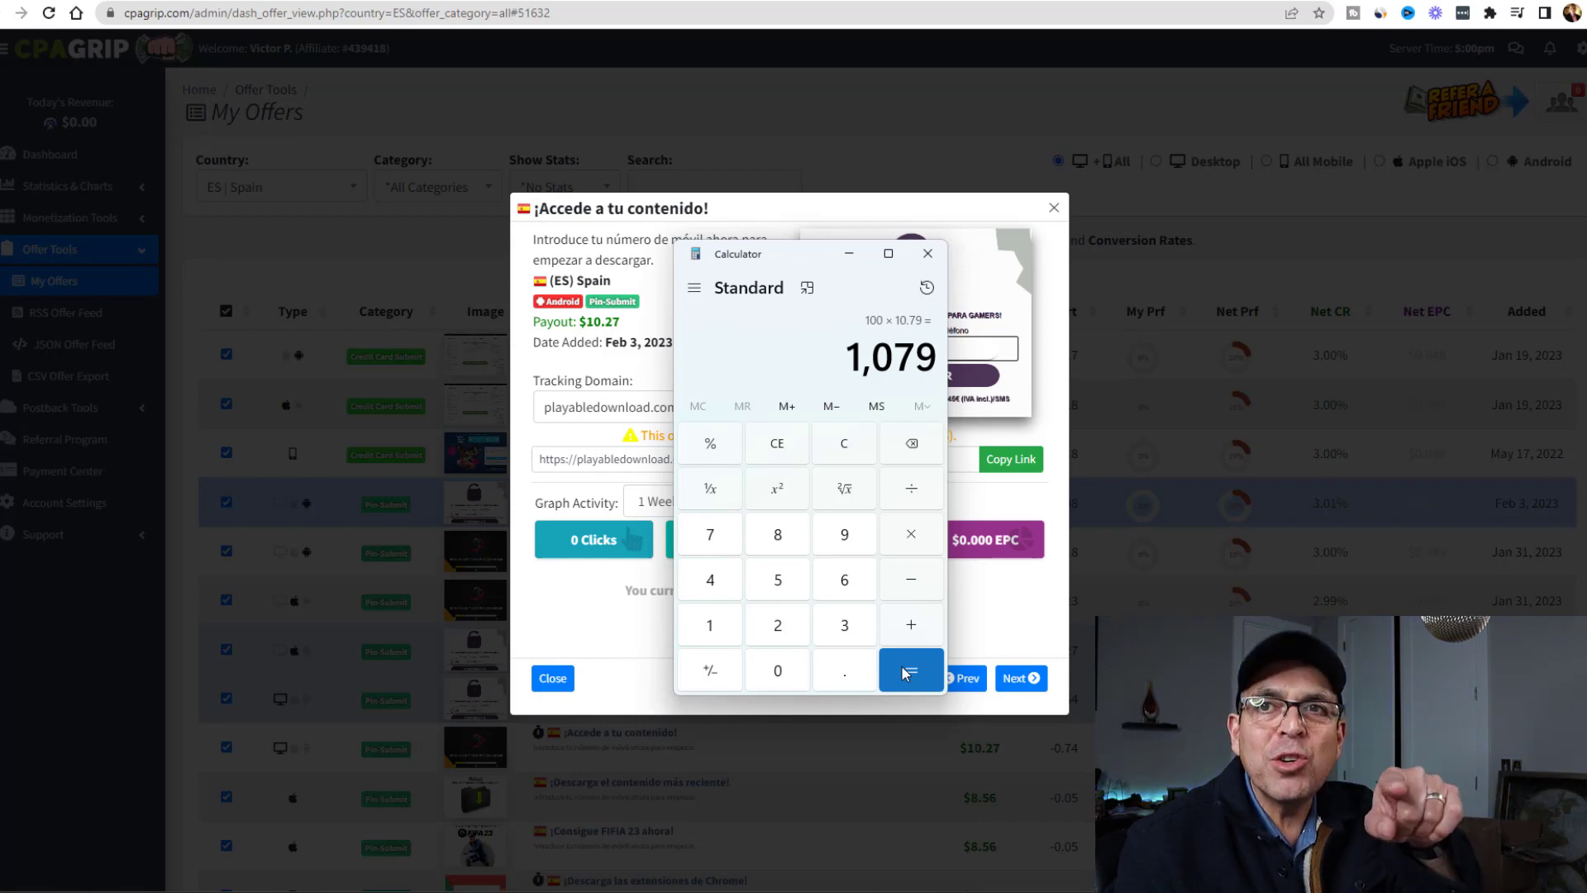
pyautogui.click(928, 254)
pyautogui.tripleClick(957, 257)
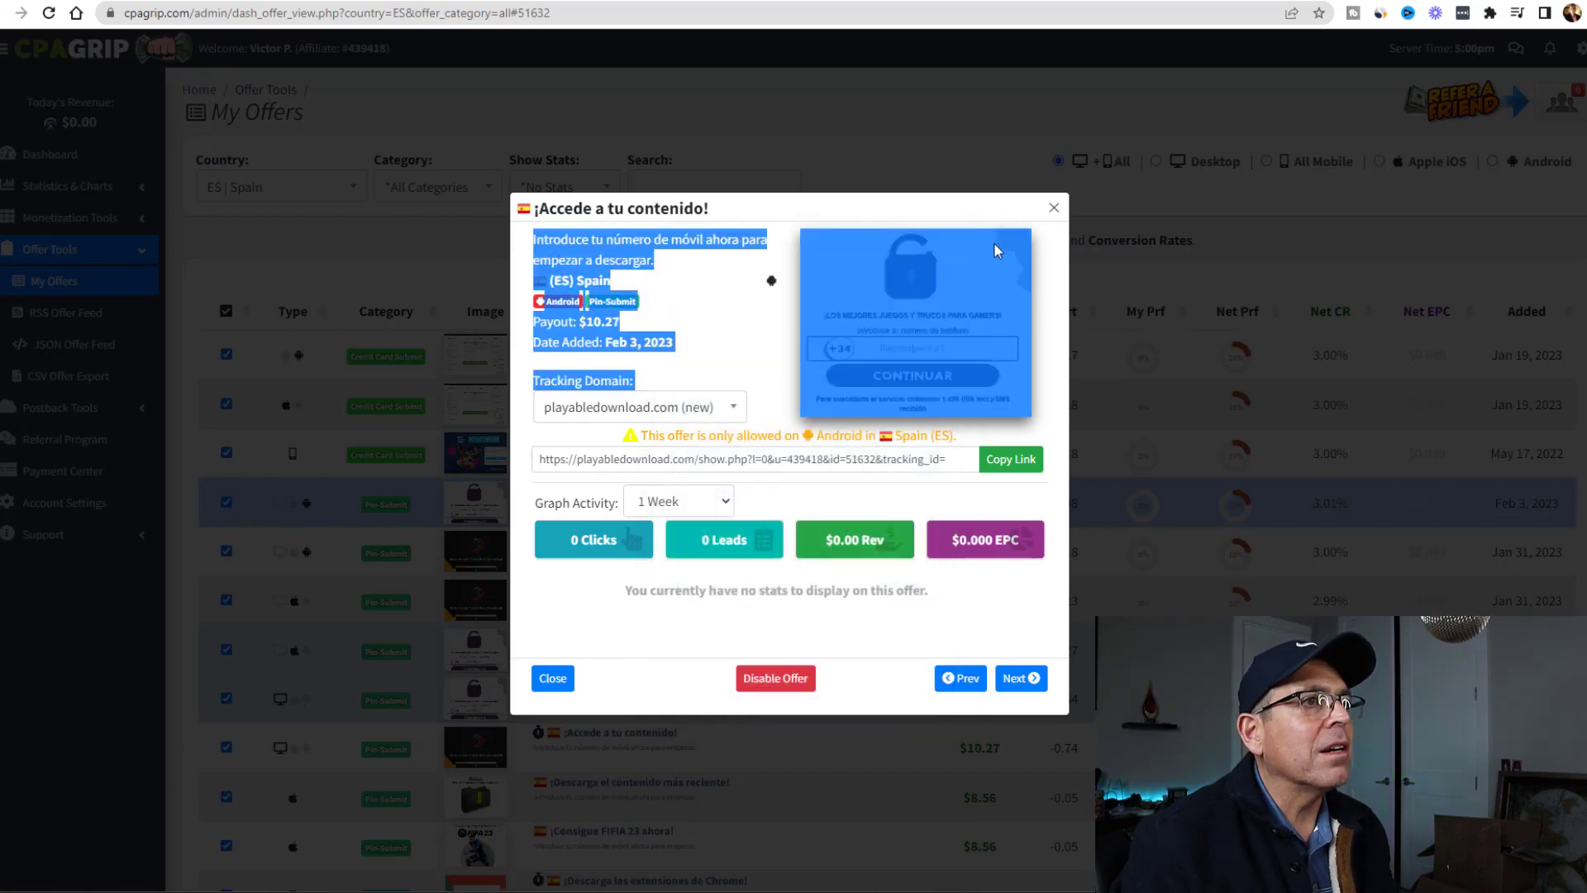
pyautogui.click(964, 126)
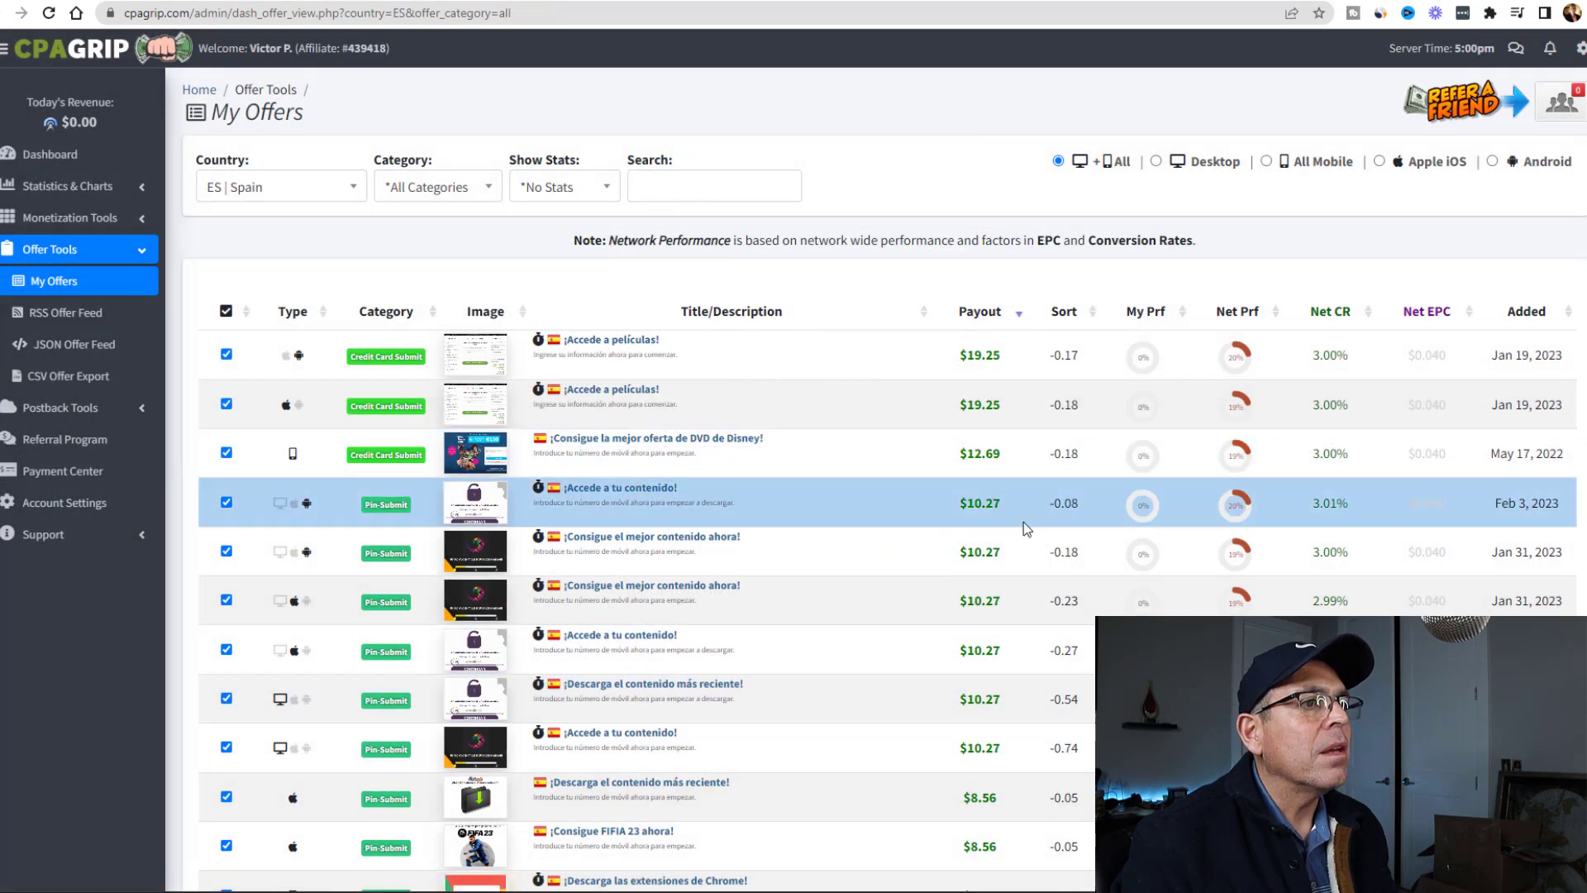
# - Reopen the "¡Accede a tu contenido!" offer added Feb 3, 2023, and calculate 10.27 × 50 in Calculator
pyautogui.click(644, 500)
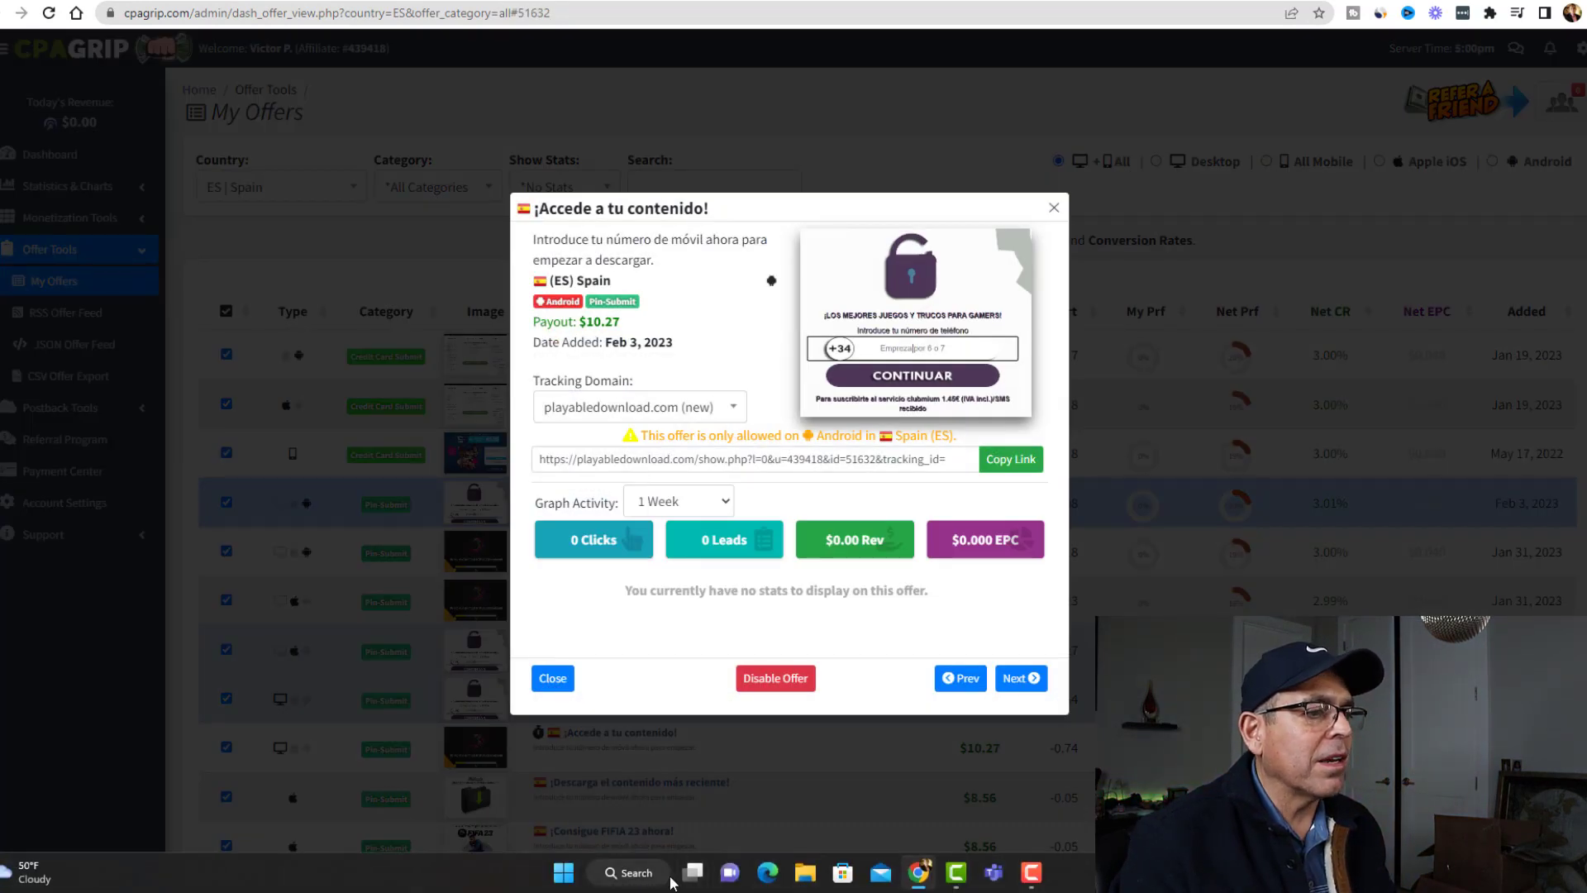
pyautogui.click(637, 874)
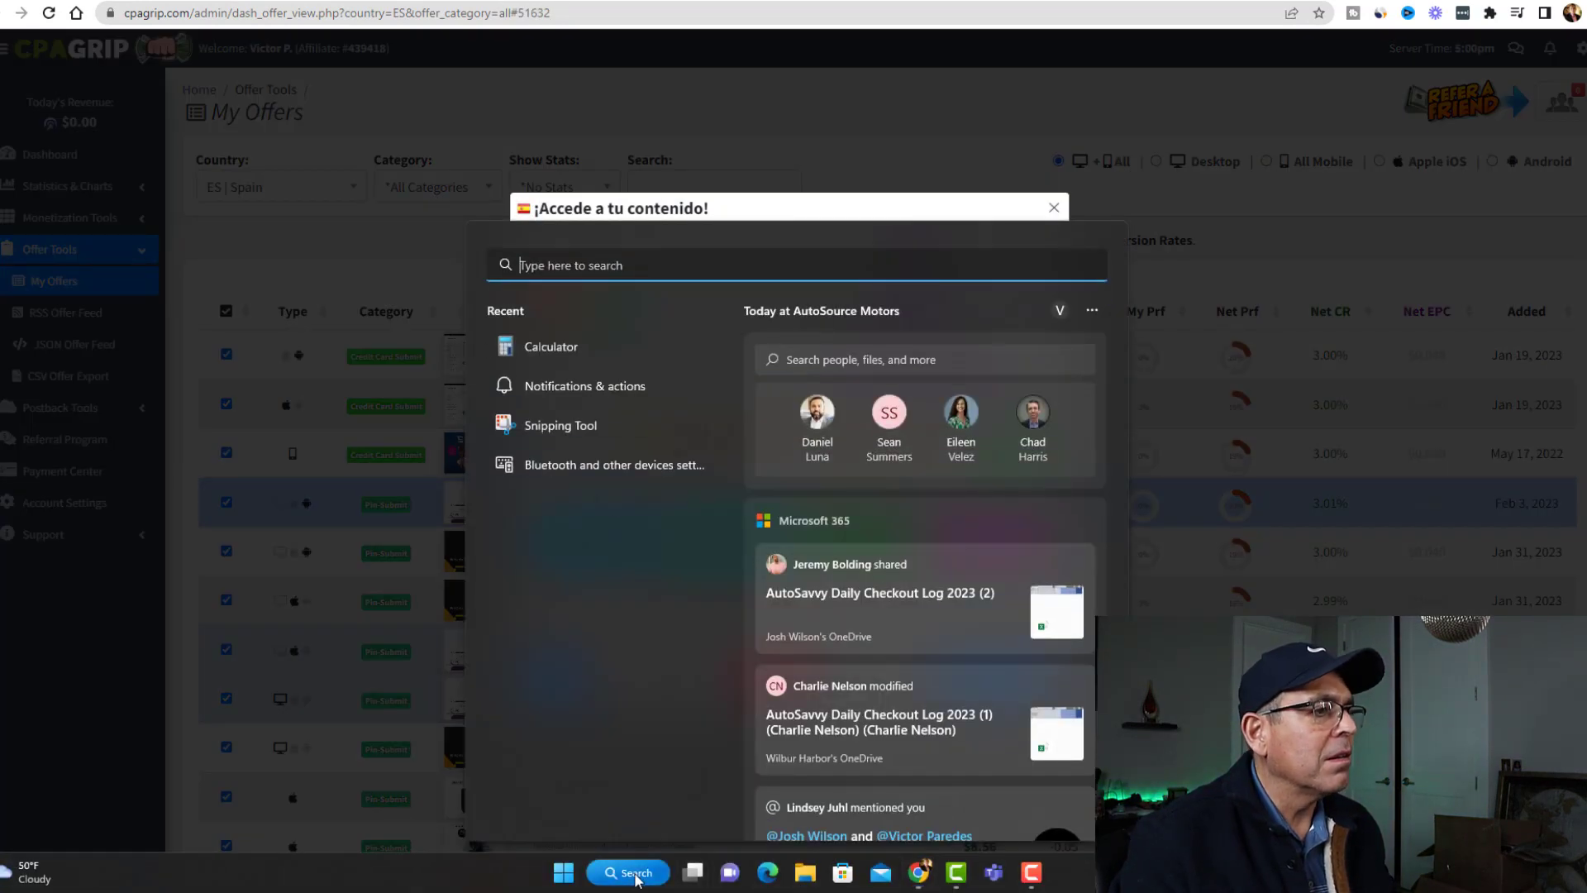
pyautogui.click(571, 354)
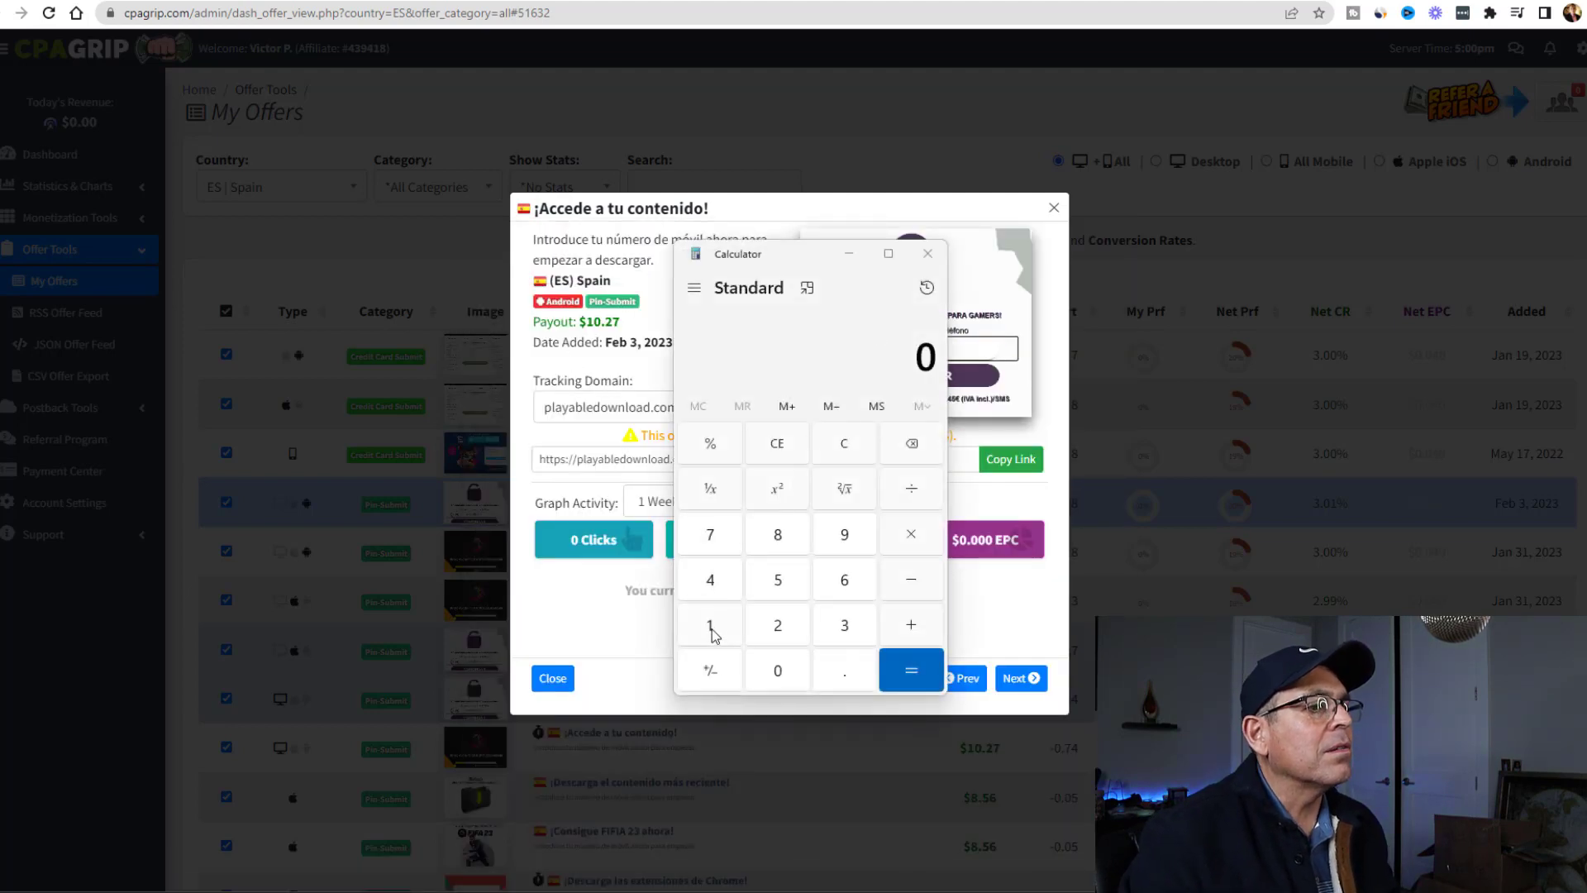
pyautogui.click(709, 626)
pyautogui.click(777, 670)
pyautogui.click(845, 674)
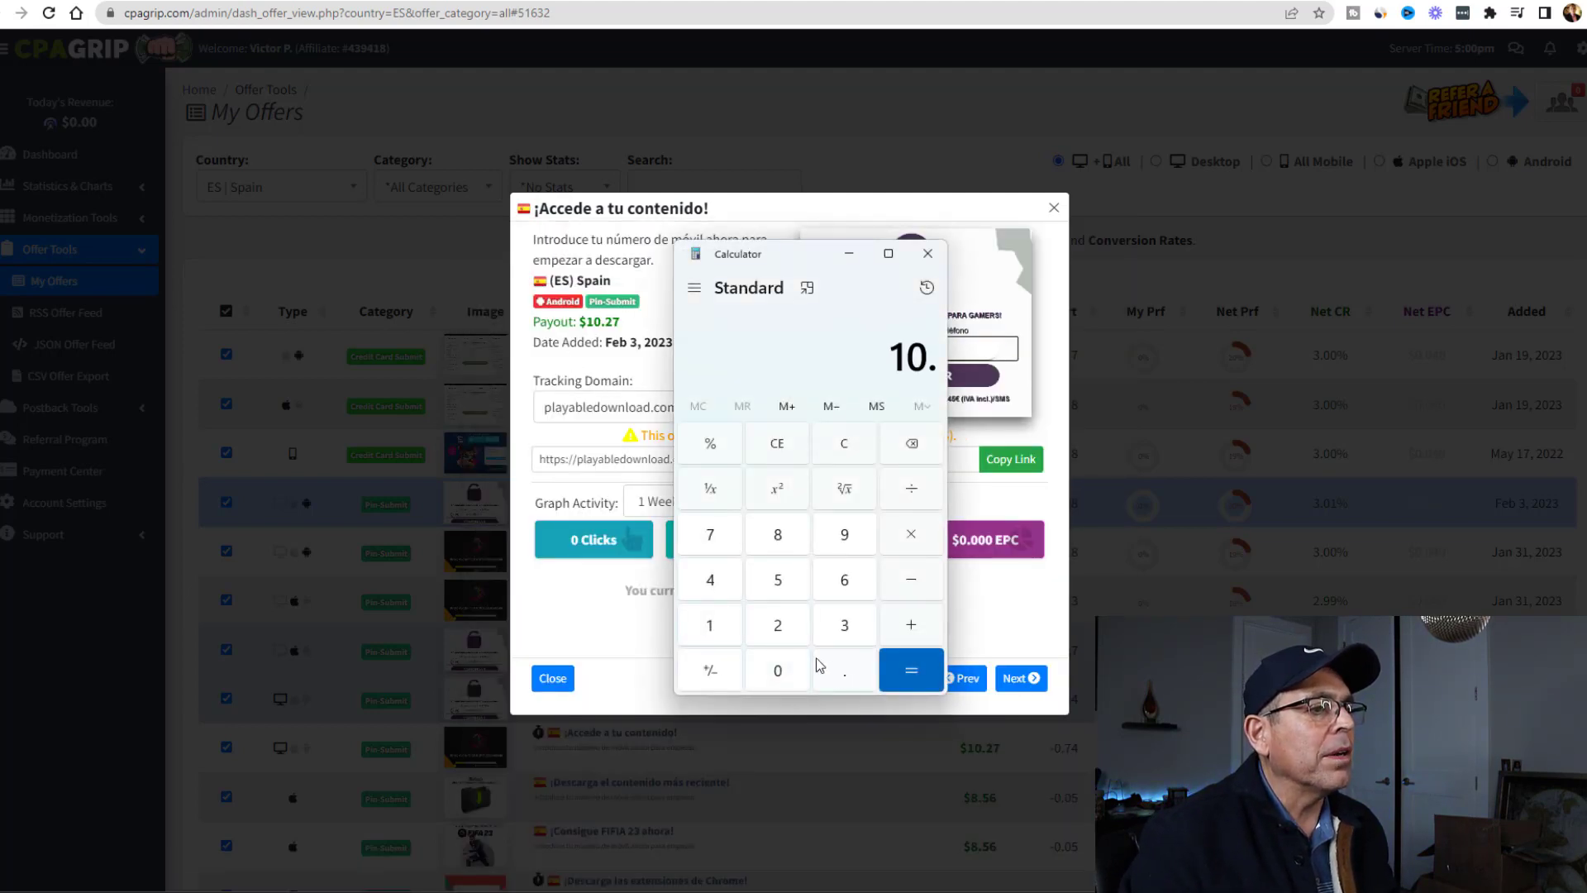
pyautogui.click(774, 620)
pyautogui.click(709, 539)
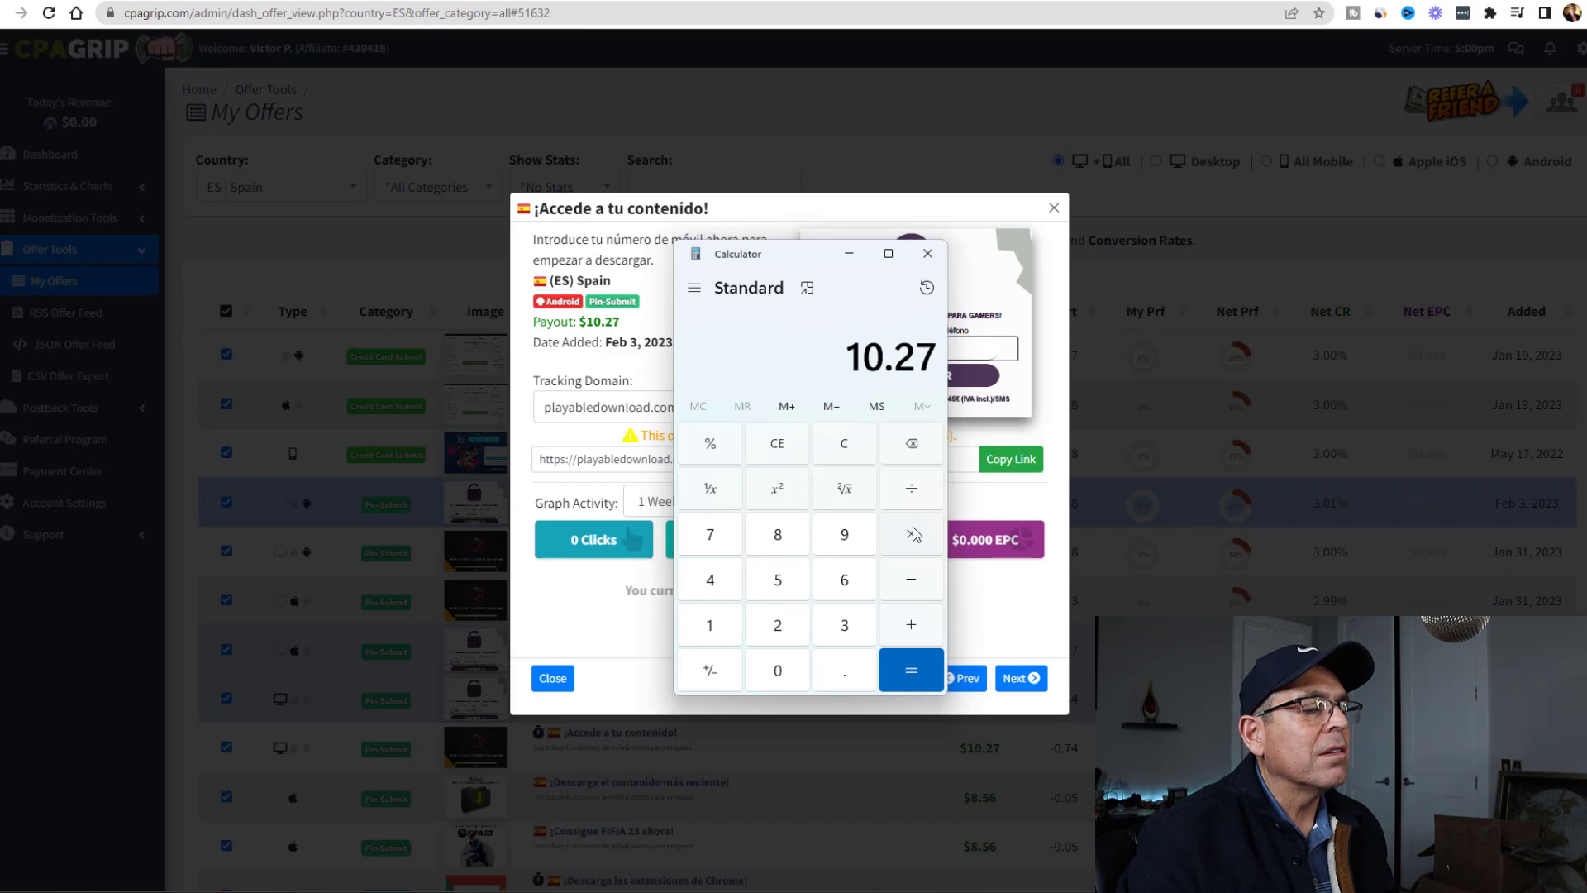
pyautogui.click(765, 589)
pyautogui.click(782, 668)
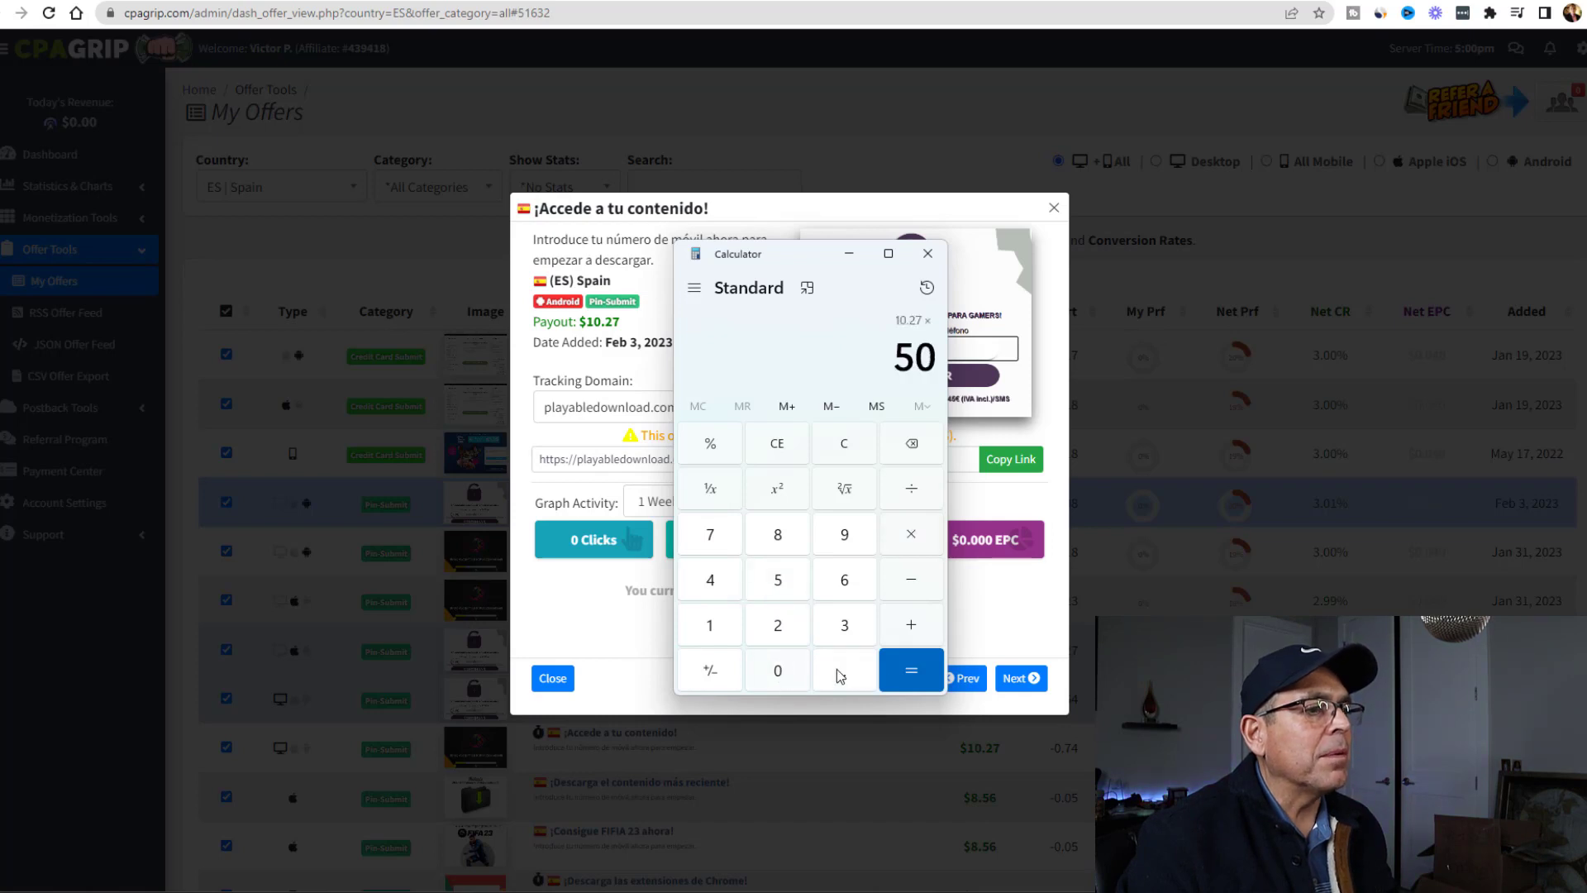
pyautogui.click(909, 670)
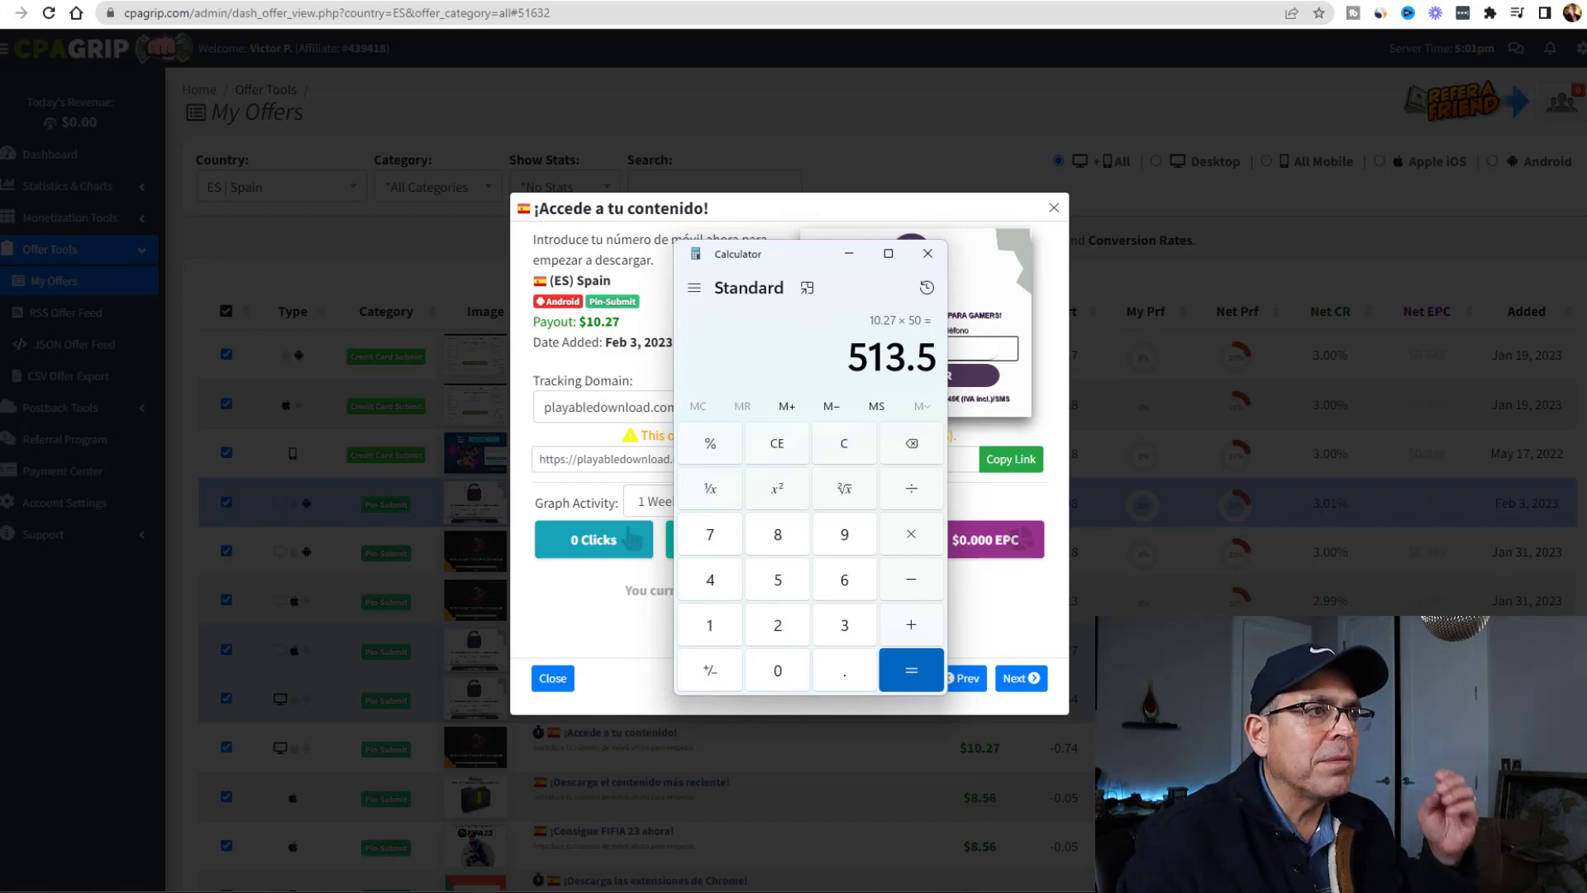
pyautogui.click(928, 254)
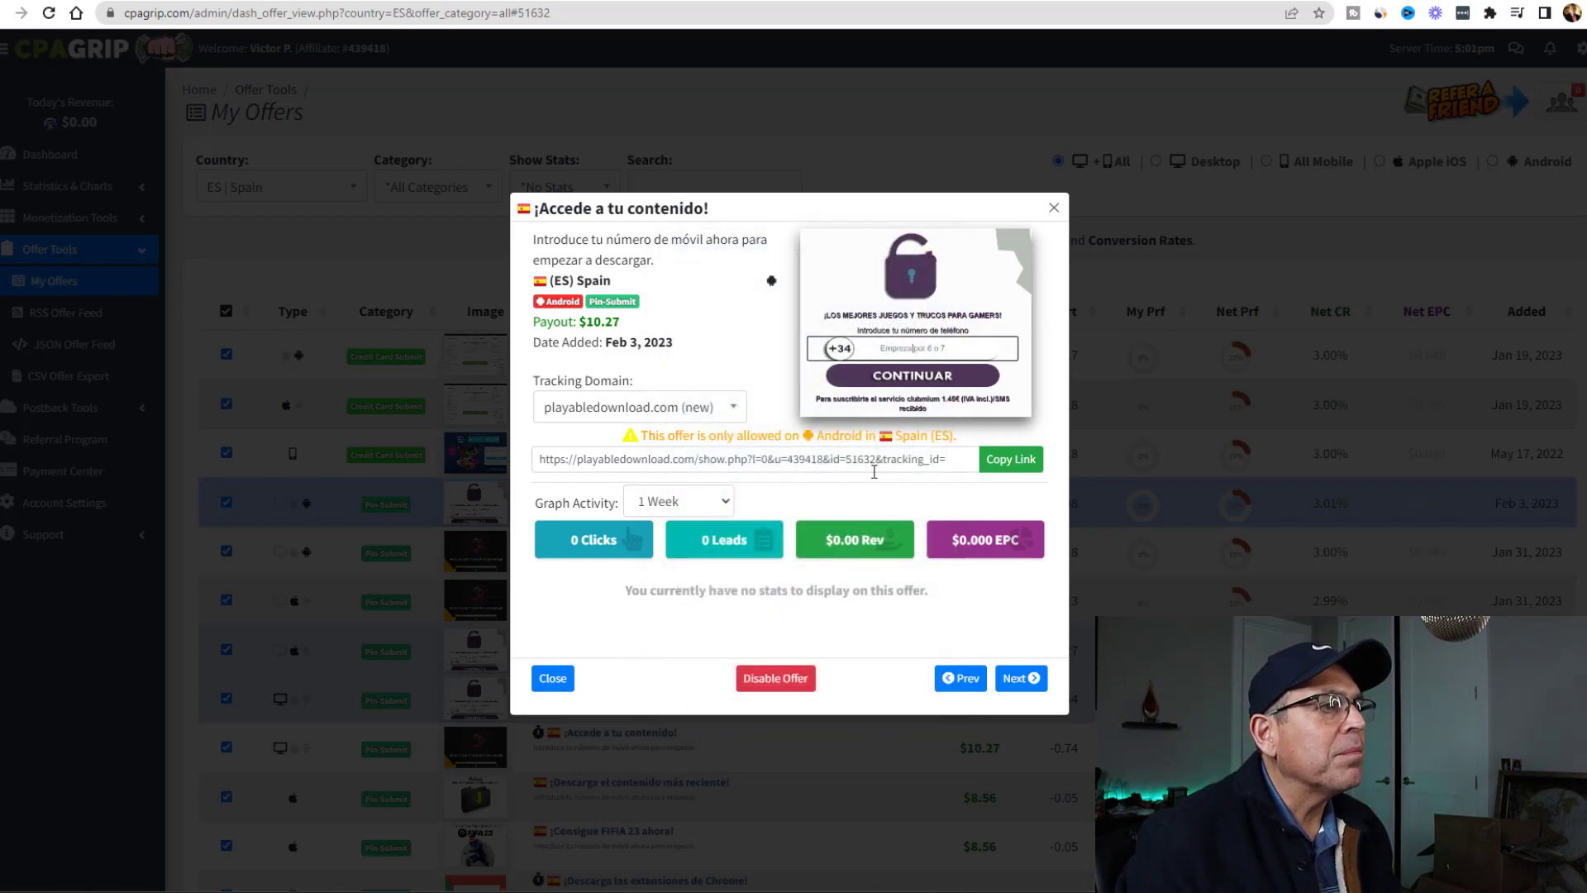
# - Set the offer's tracking domain to mountainfiles.com and copy the resulting tracking link
pyautogui.click(718, 415)
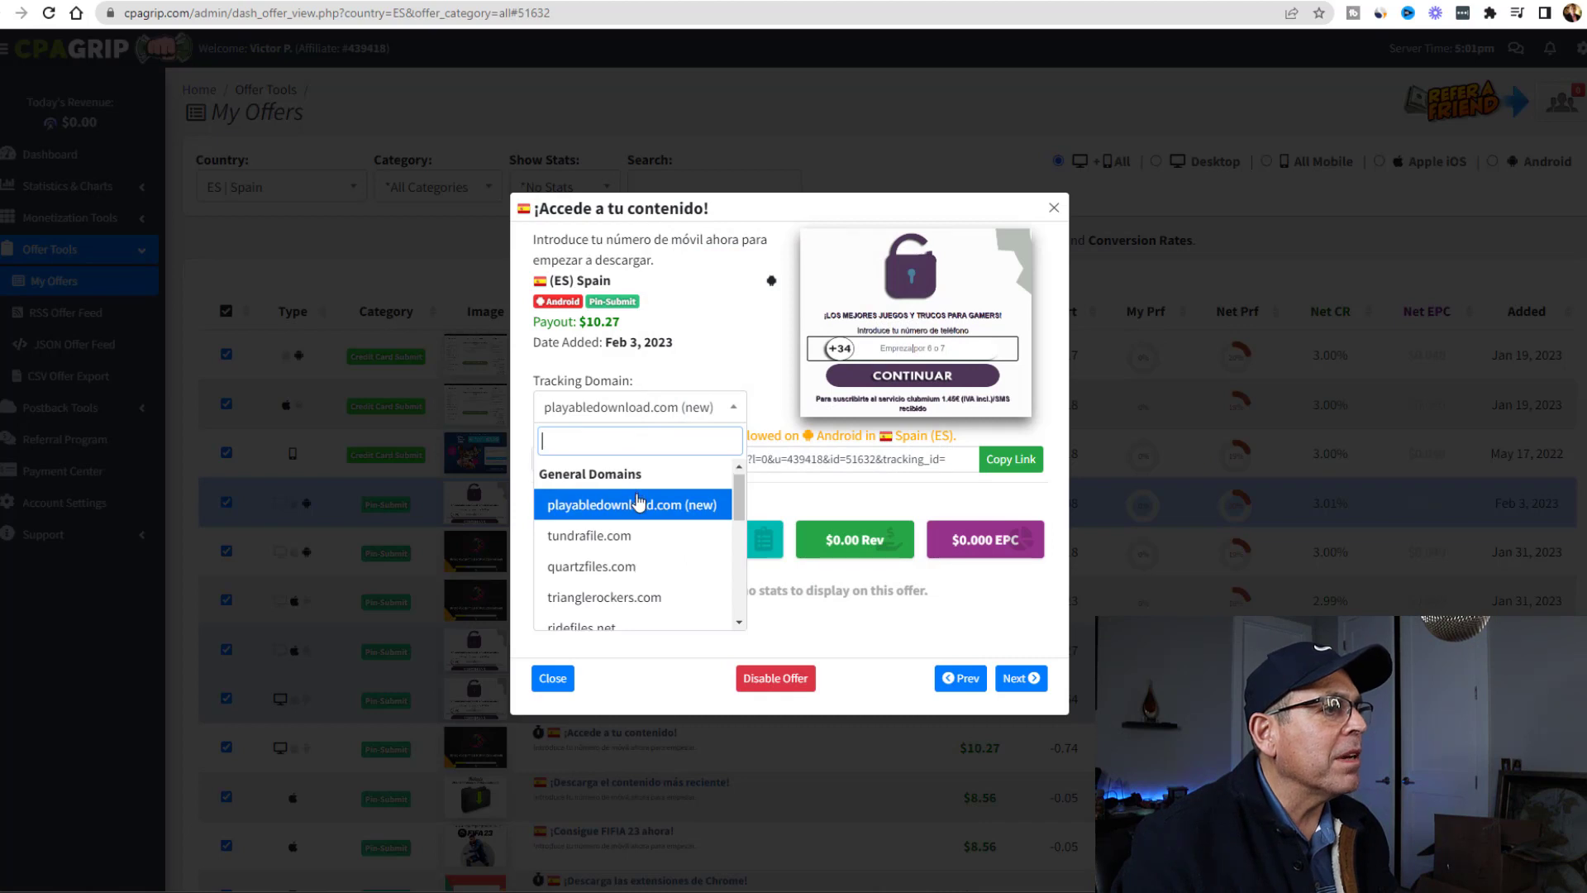
pyautogui.scroll(-1, 641, 502)
pyautogui.scroll(-1, 642, 502)
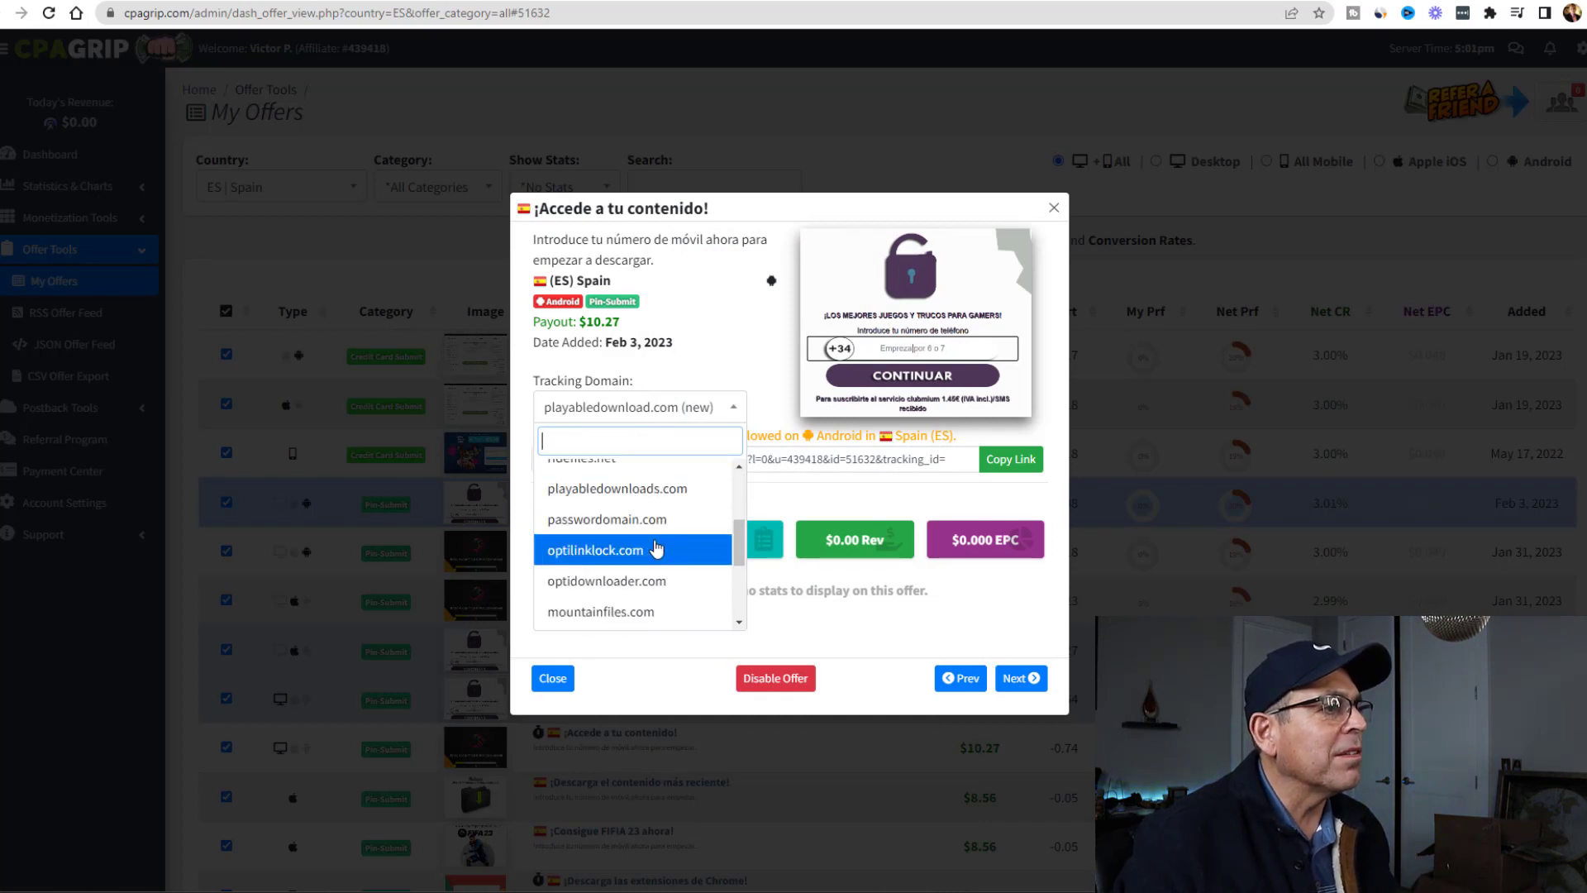
pyautogui.scroll(-1, 653, 558)
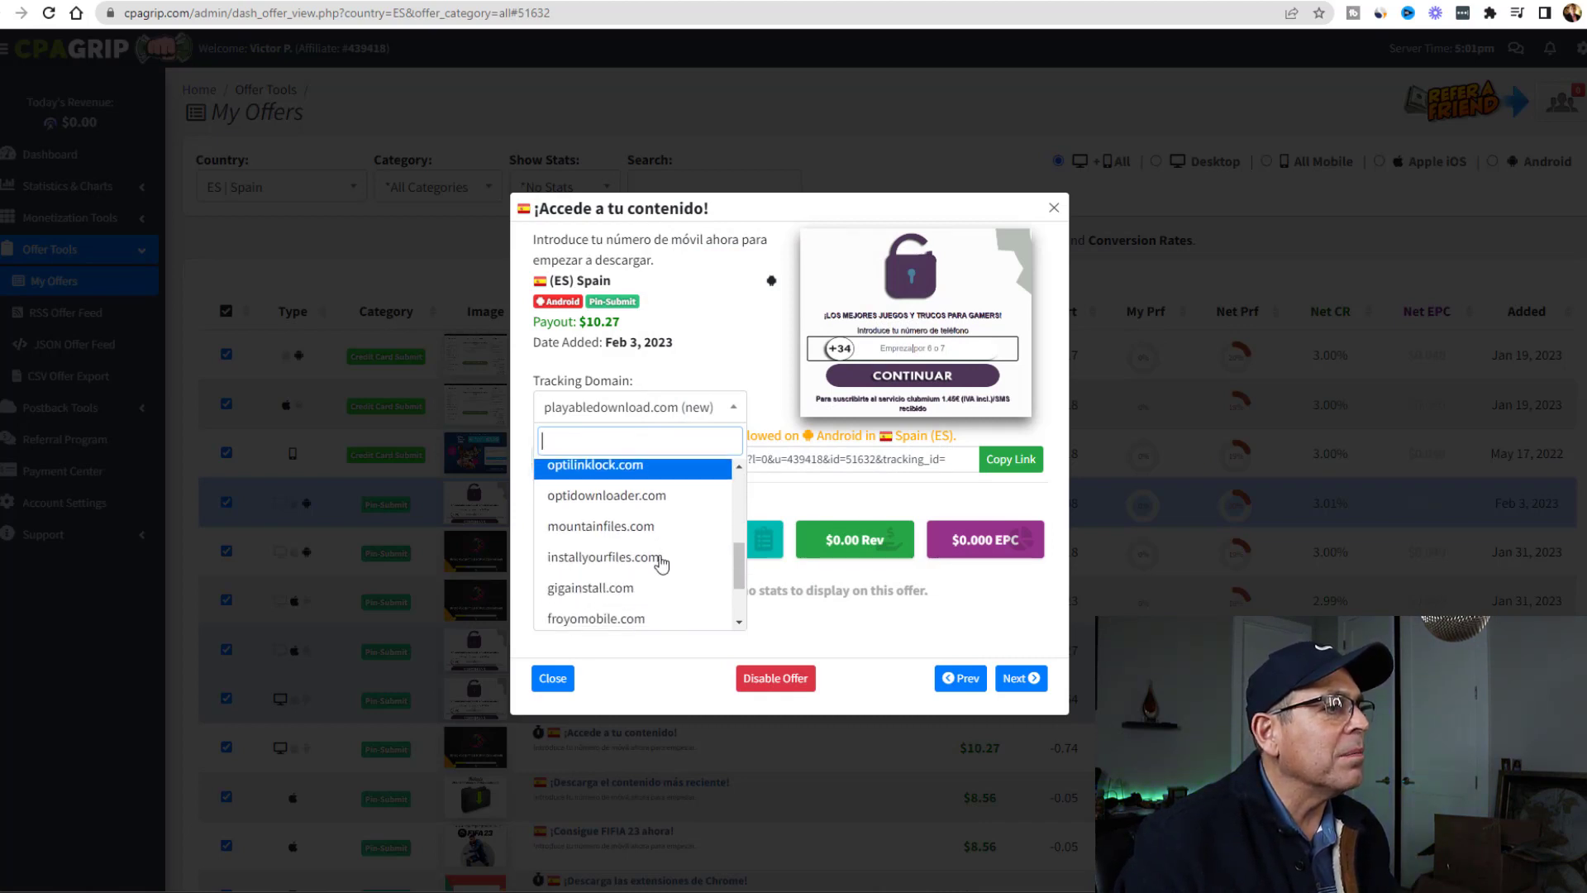
pyautogui.click(613, 529)
pyautogui.click(1015, 465)
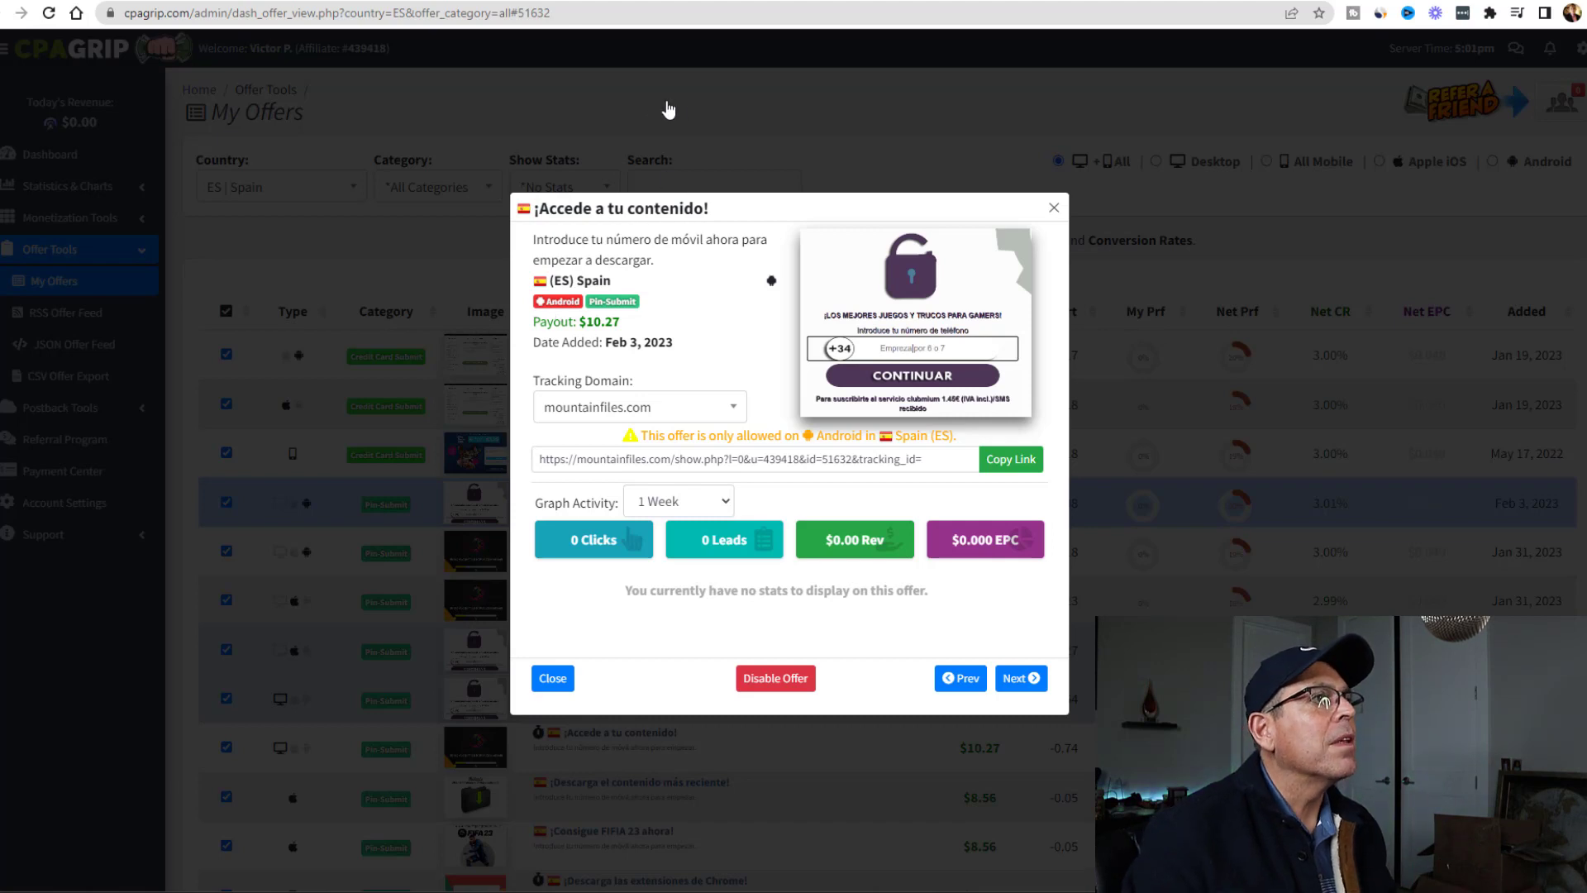
# - Open the bitly.com website in a new browser tab
pyautogui.hotkey('ctrl', 't')
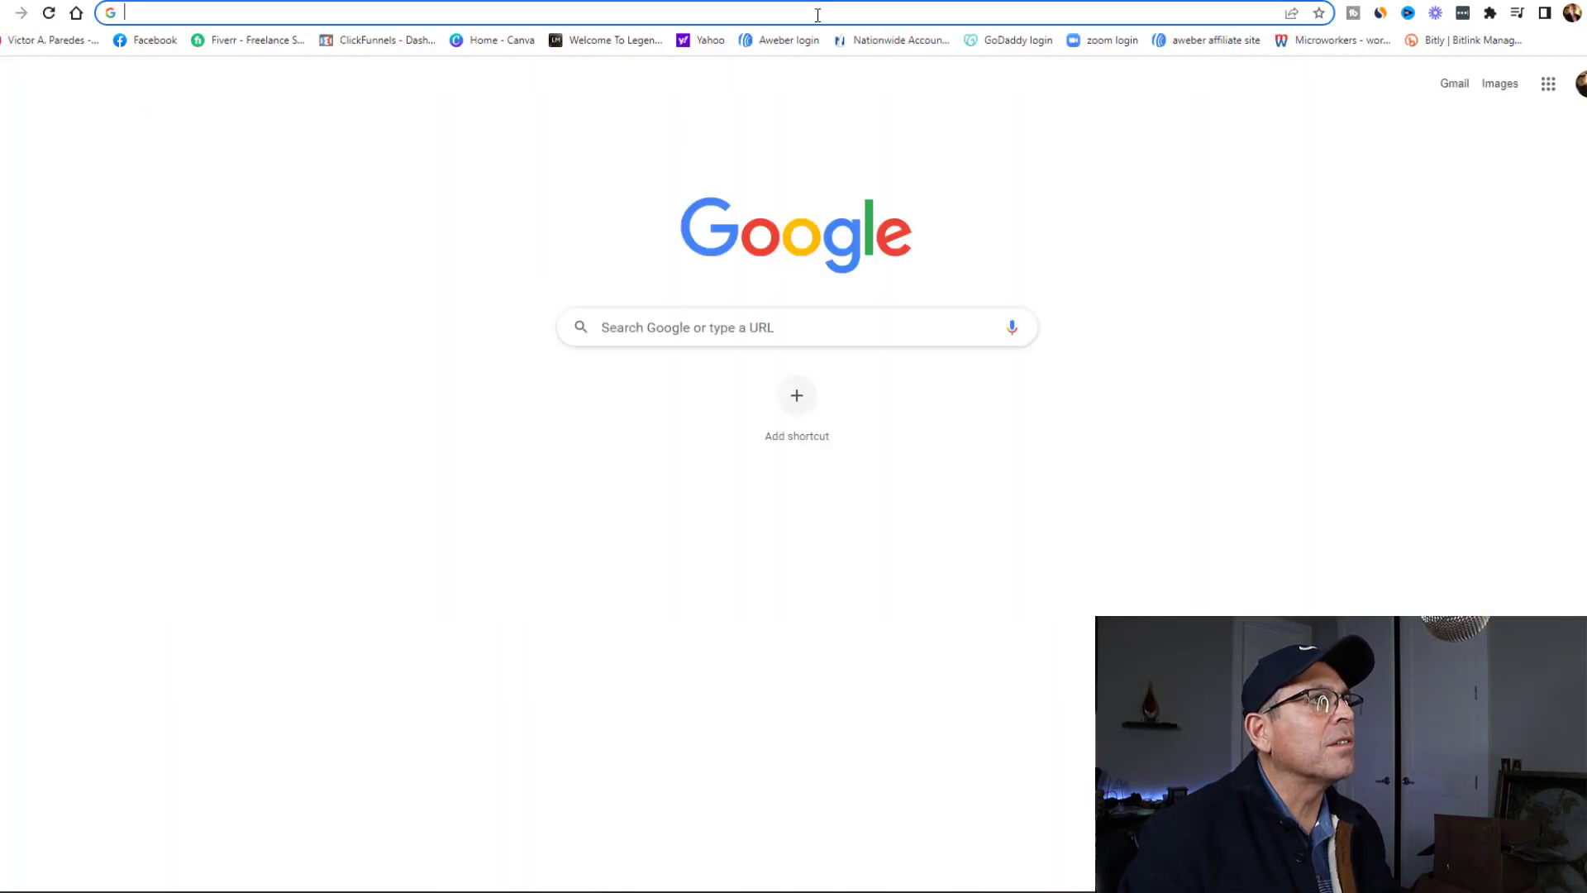
pyautogui.click(818, 15)
pyautogui.write('bitl')
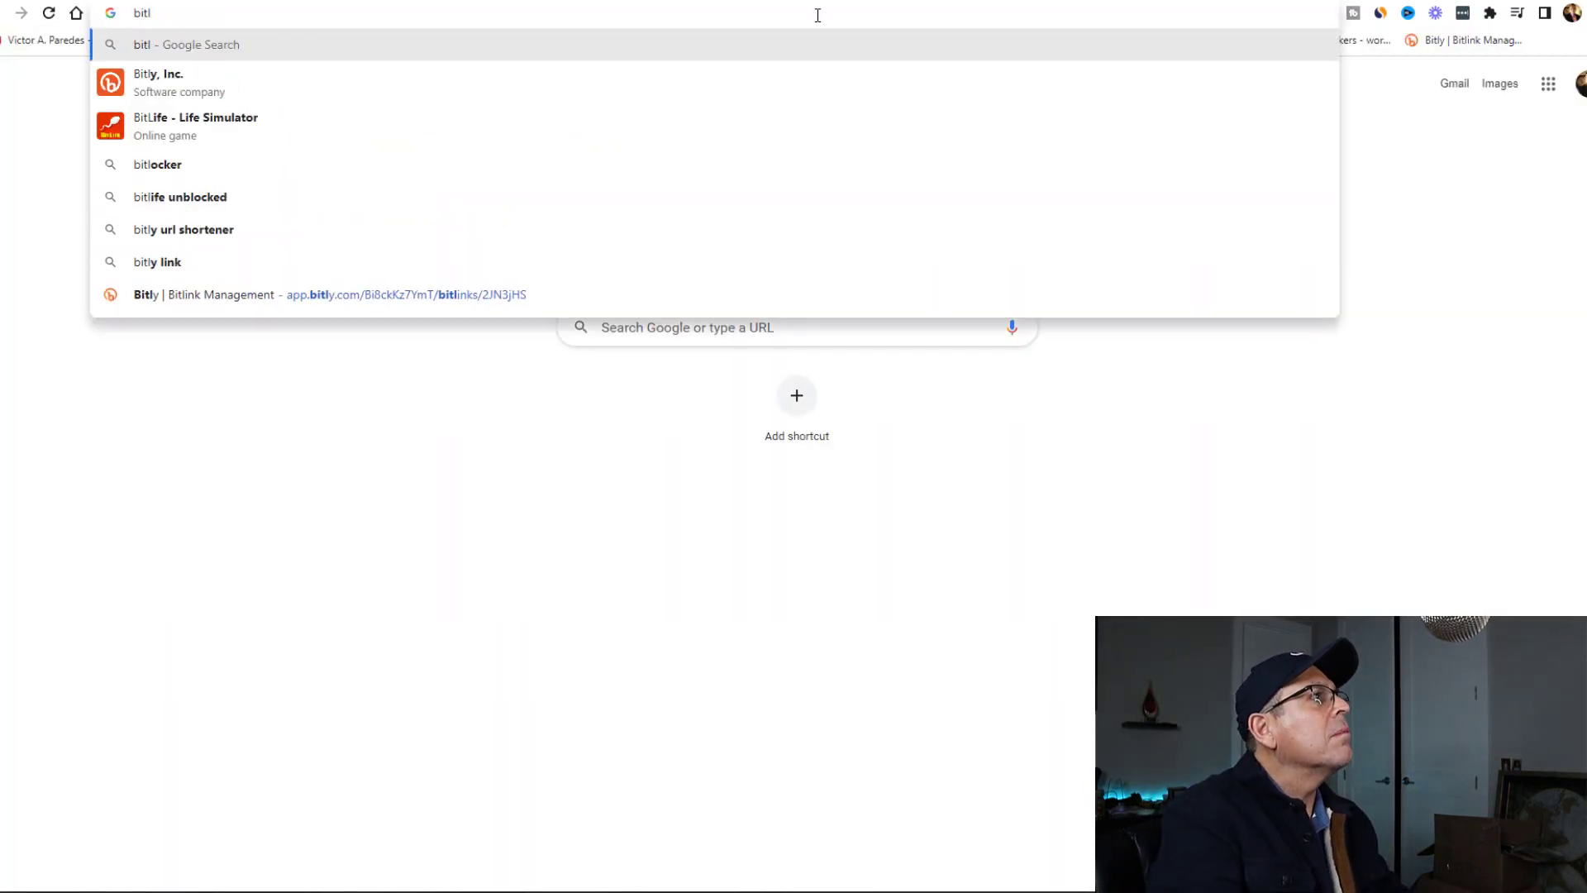
pyautogui.write('y.com')
pyautogui.press('Return')
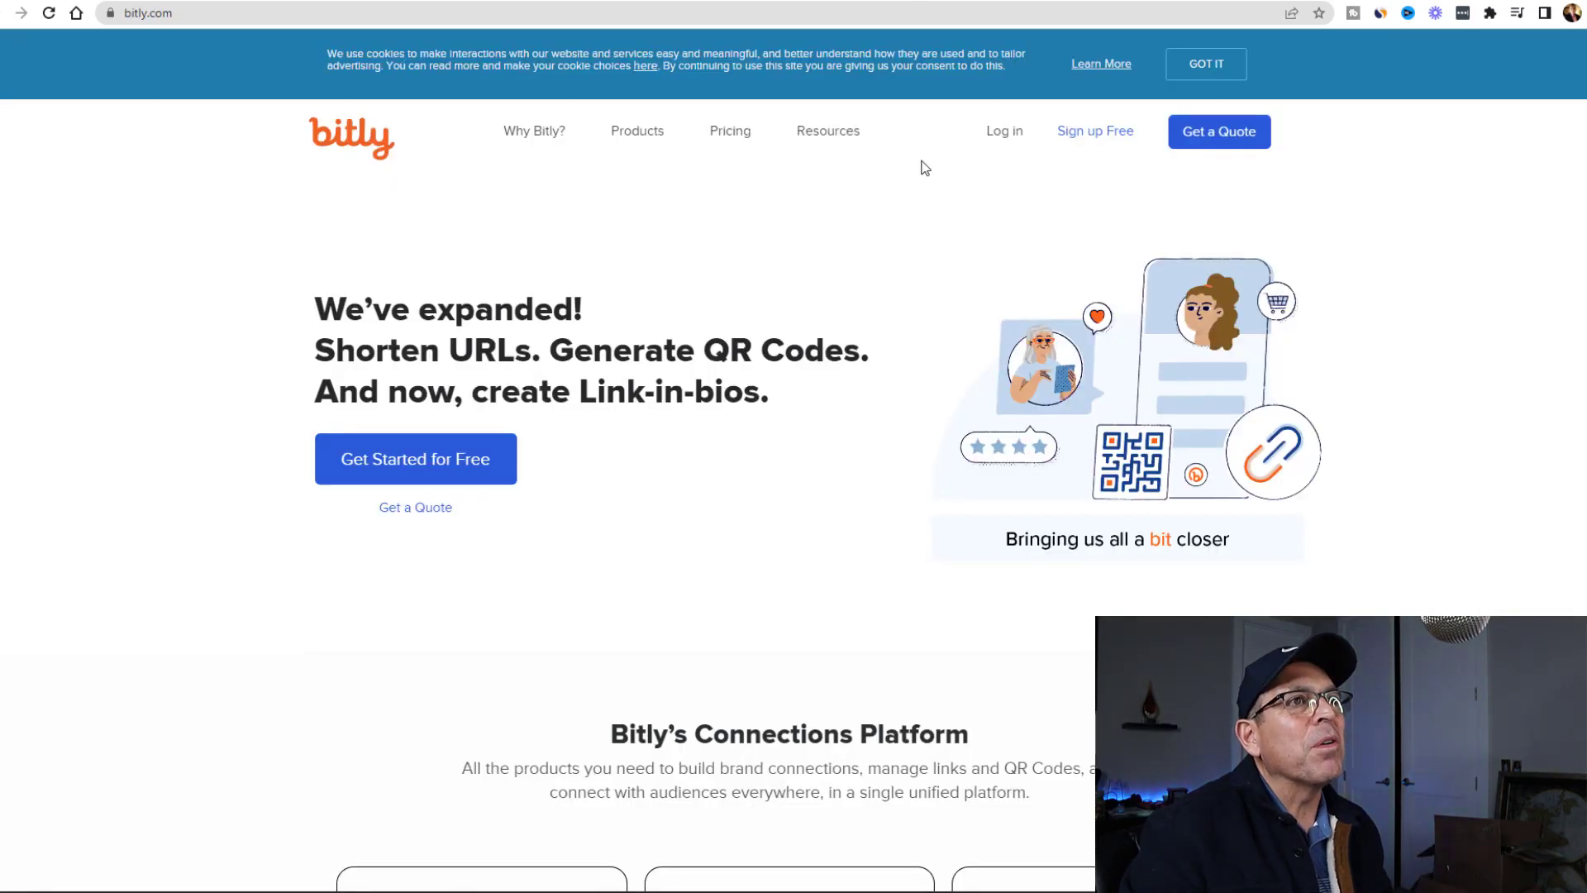
# - Log in to the Bitly account with the saved credentials and dismiss the saved-password warning and the QR Codes tip
pyautogui.scroll(-4, 1066, 364)
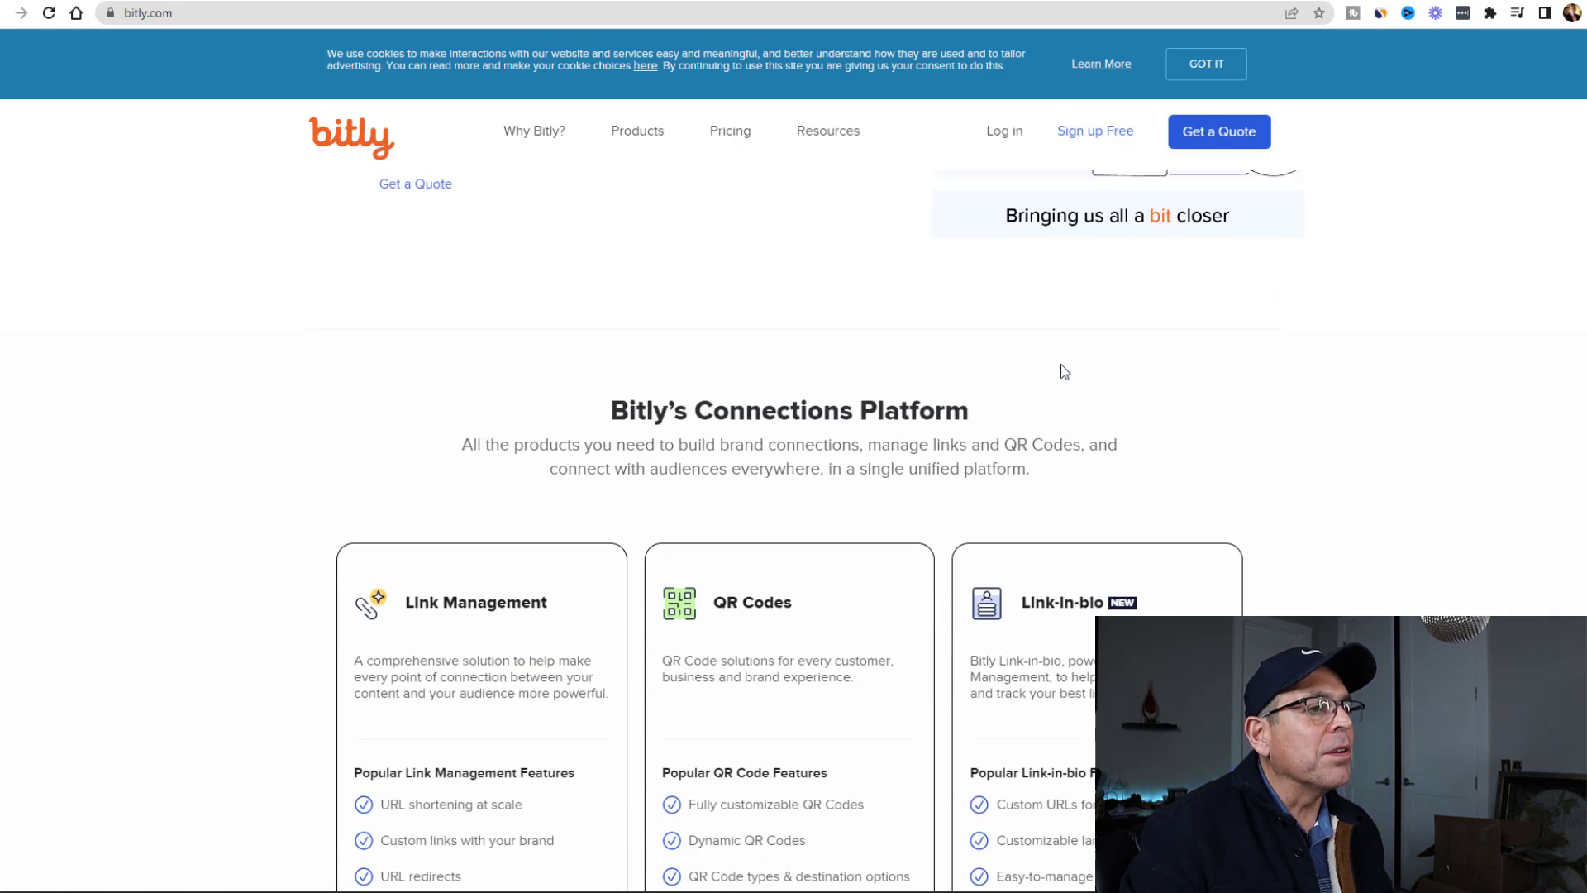
pyautogui.scroll(4, 1059, 369)
pyautogui.click(1017, 134)
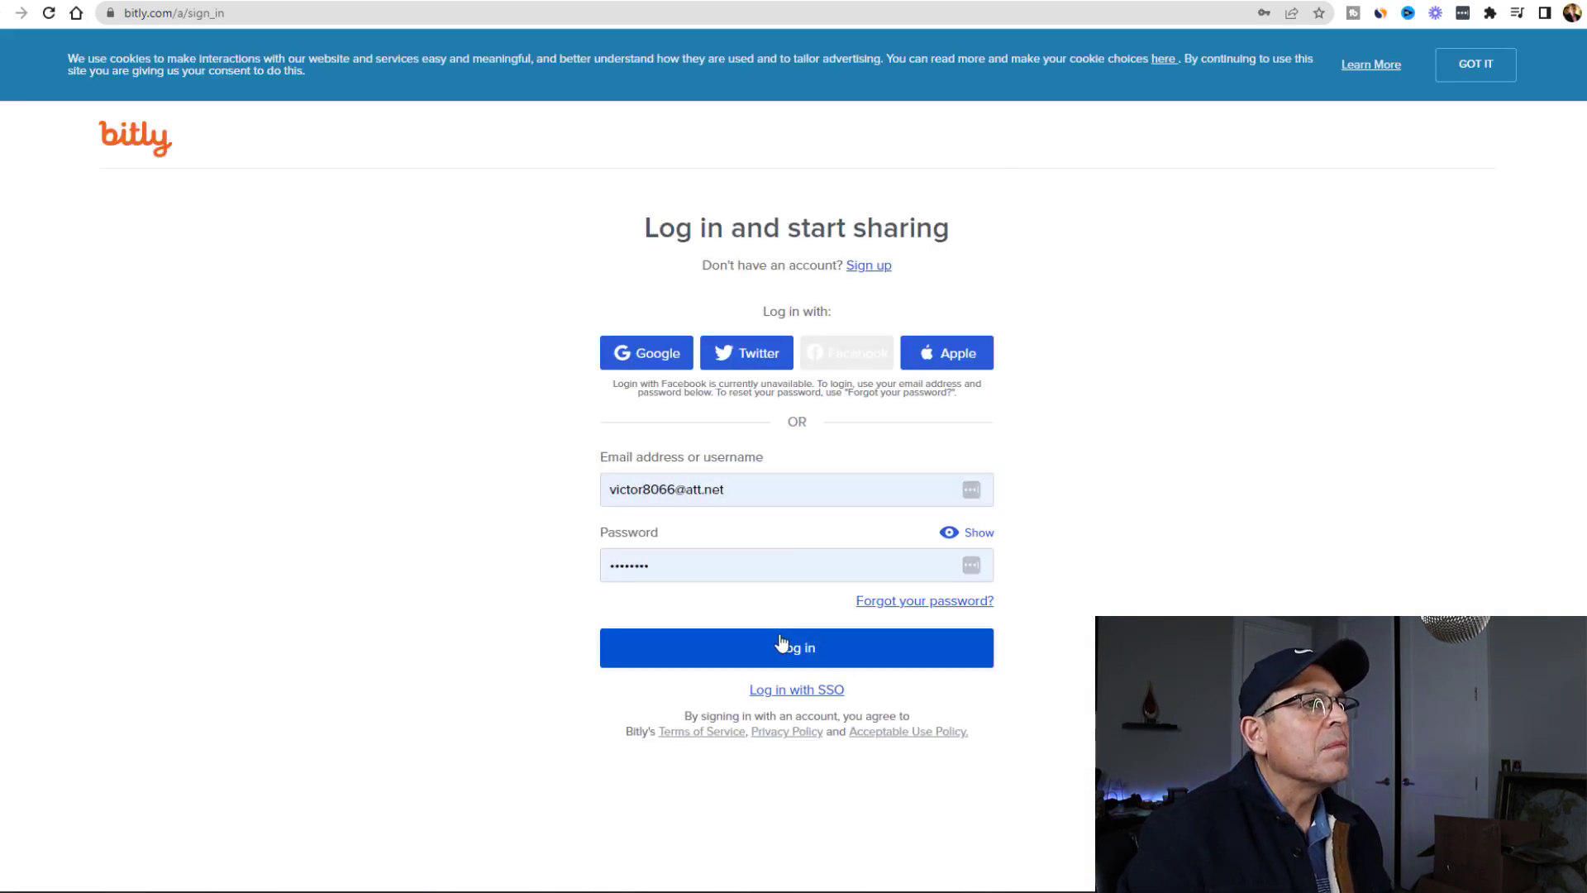
pyautogui.click(782, 645)
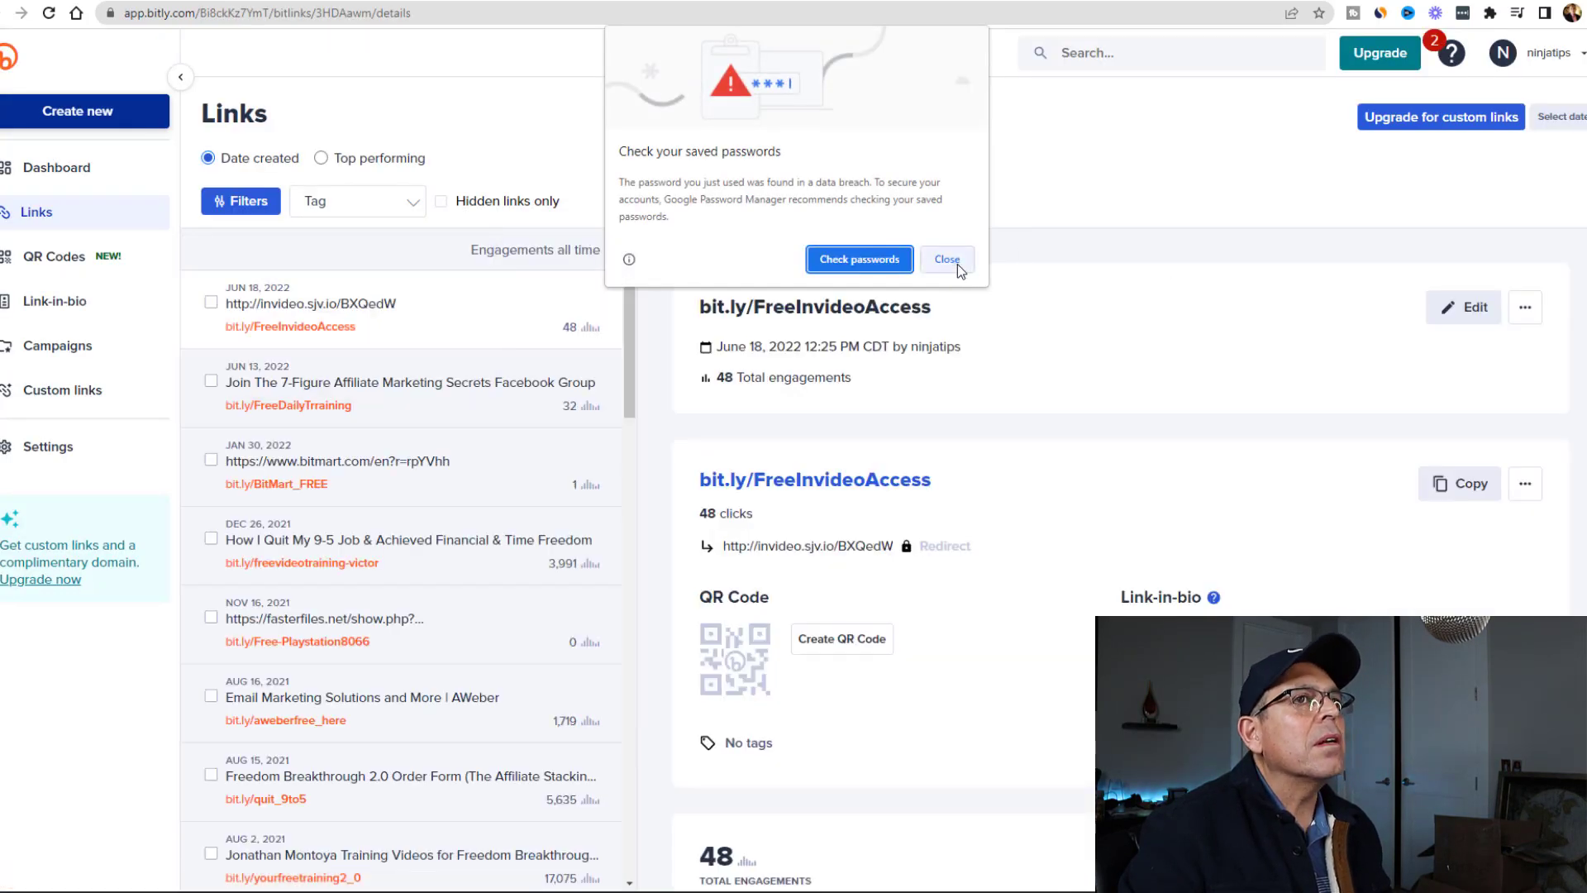
pyautogui.click(956, 264)
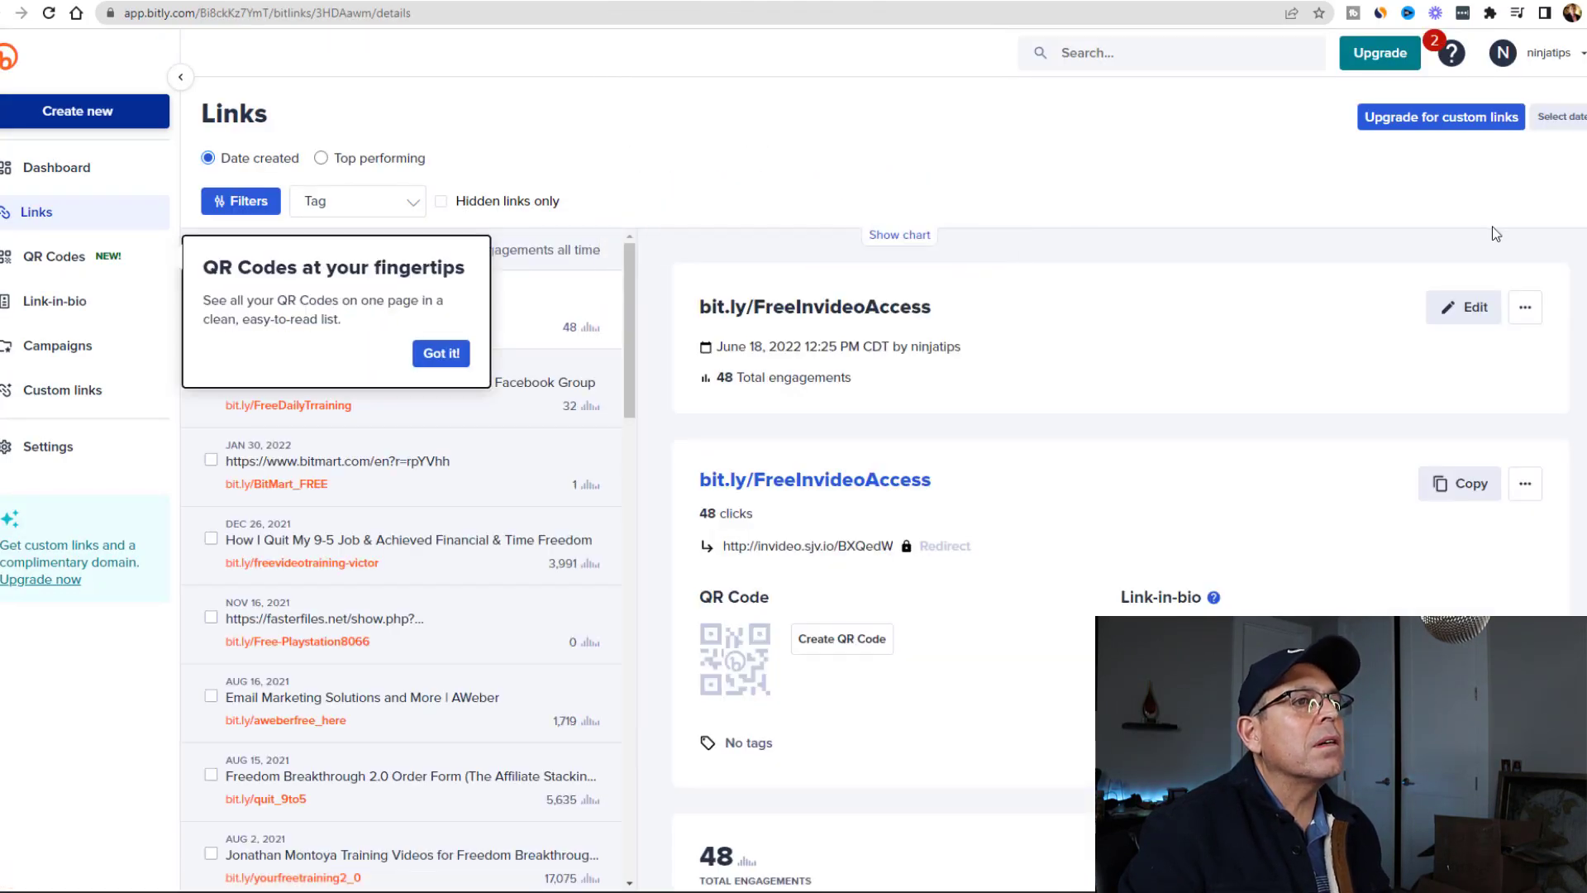
pyautogui.click(441, 353)
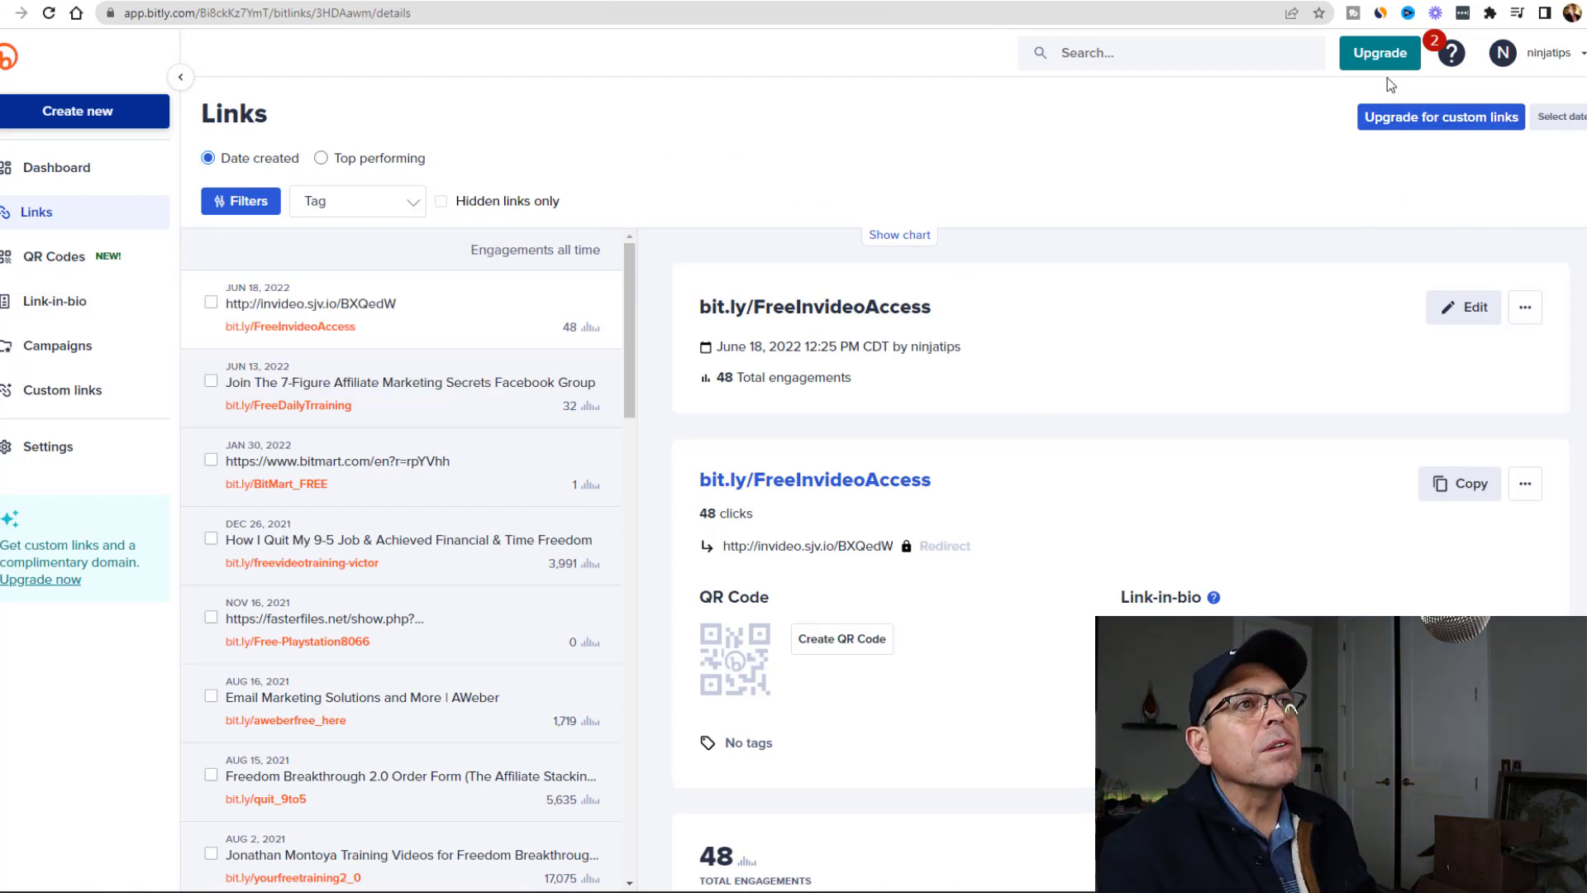
# - Create a new Bitly short link with the copied mountainfiles.com tracking link as its destination
pyautogui.scroll(-3, 1145, 404)
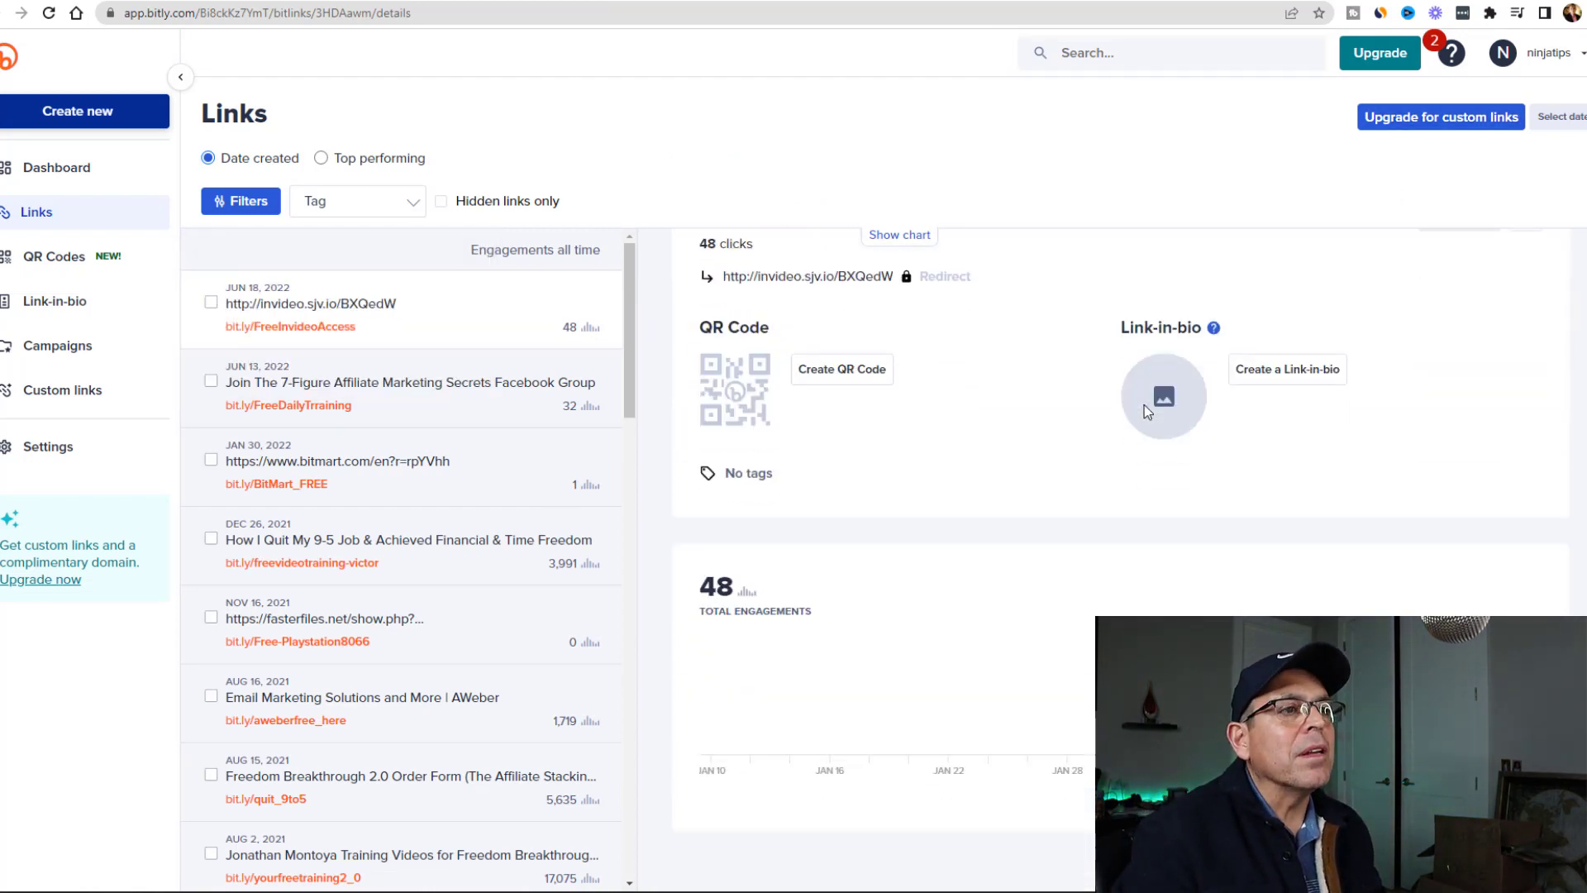
pyautogui.scroll(3, 1144, 404)
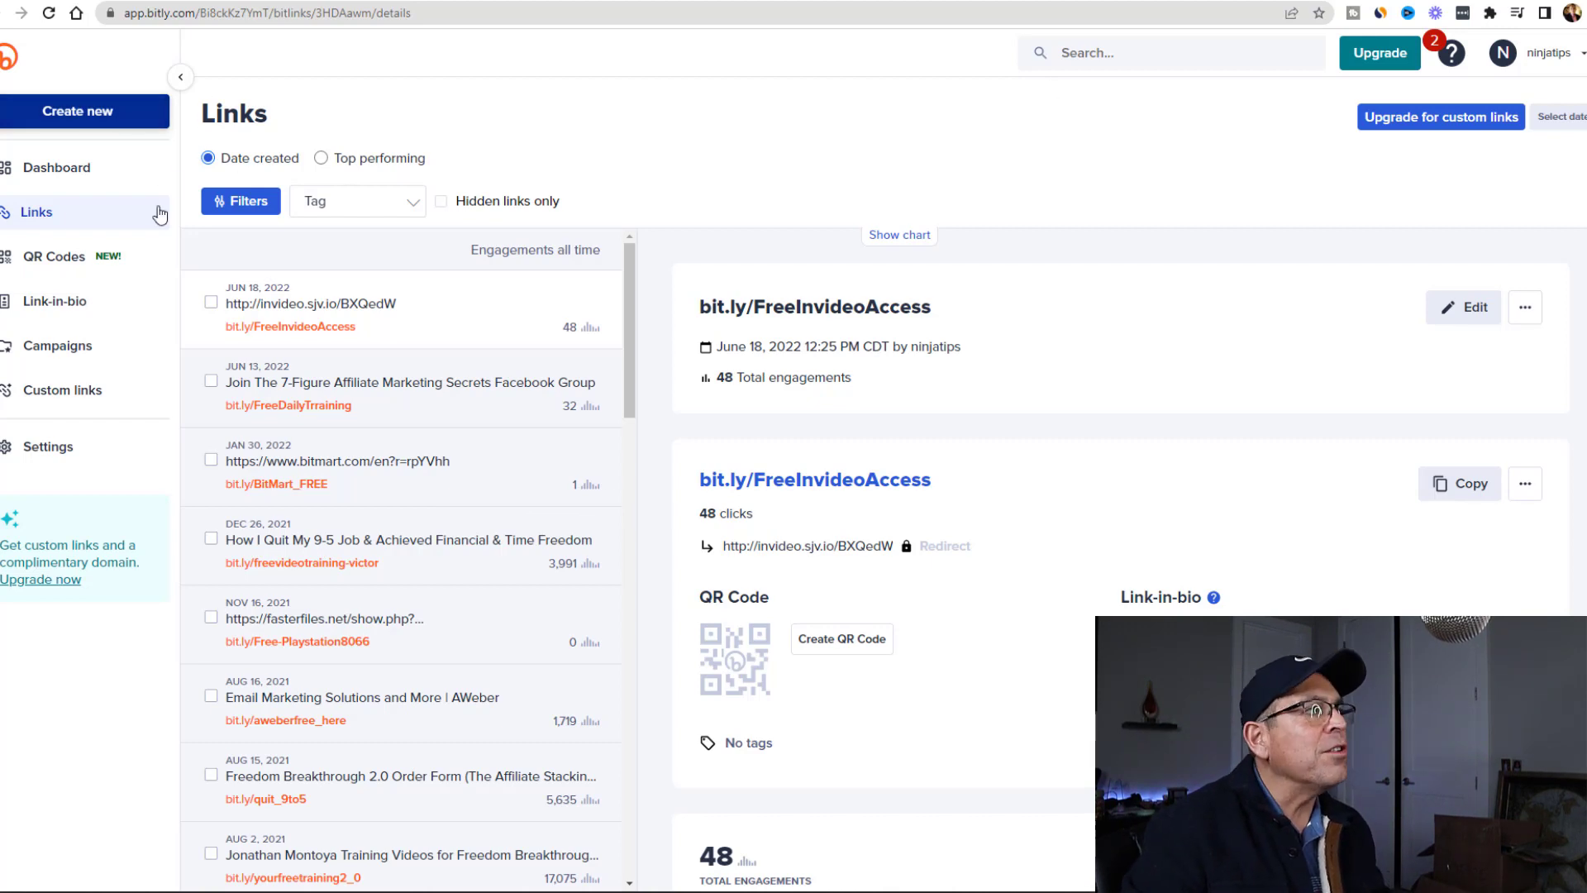
pyautogui.click(71, 113)
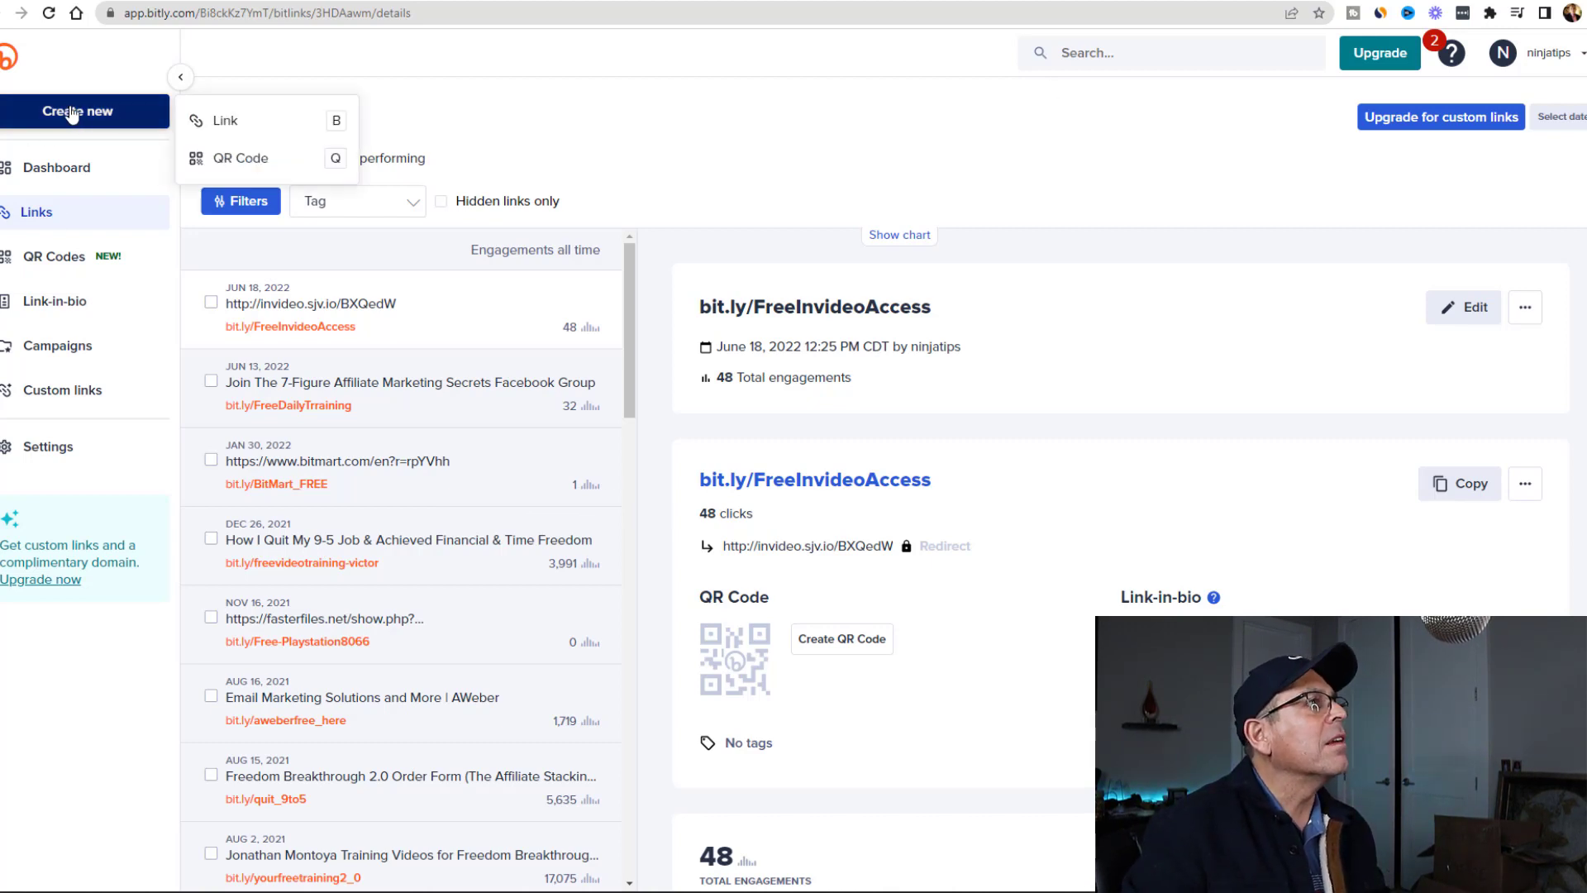
pyautogui.click(262, 129)
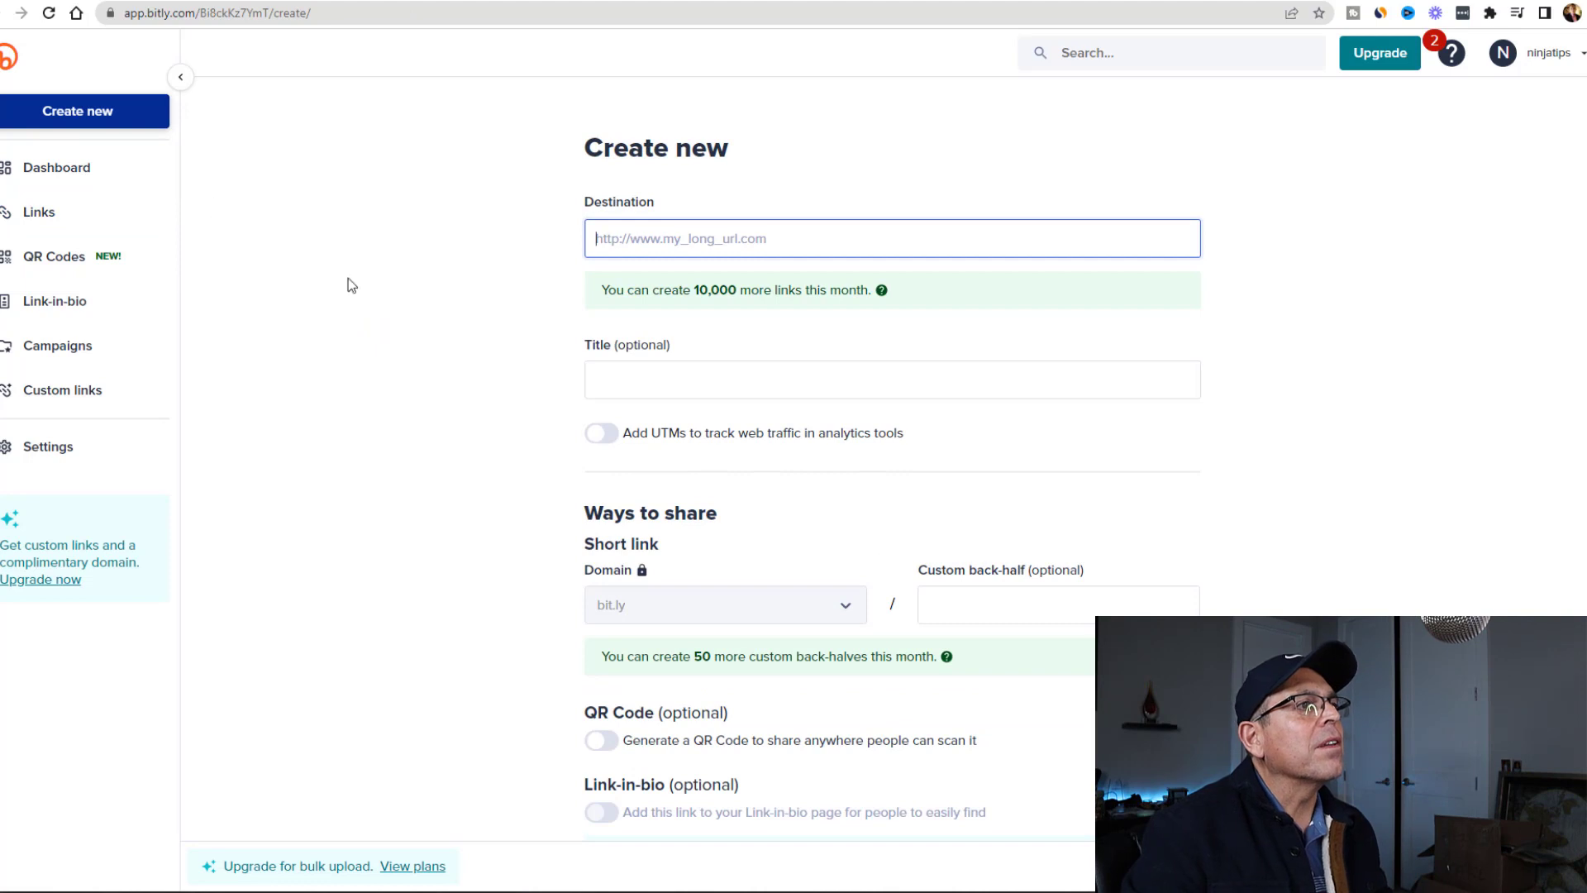
pyautogui.rightClick(653, 239)
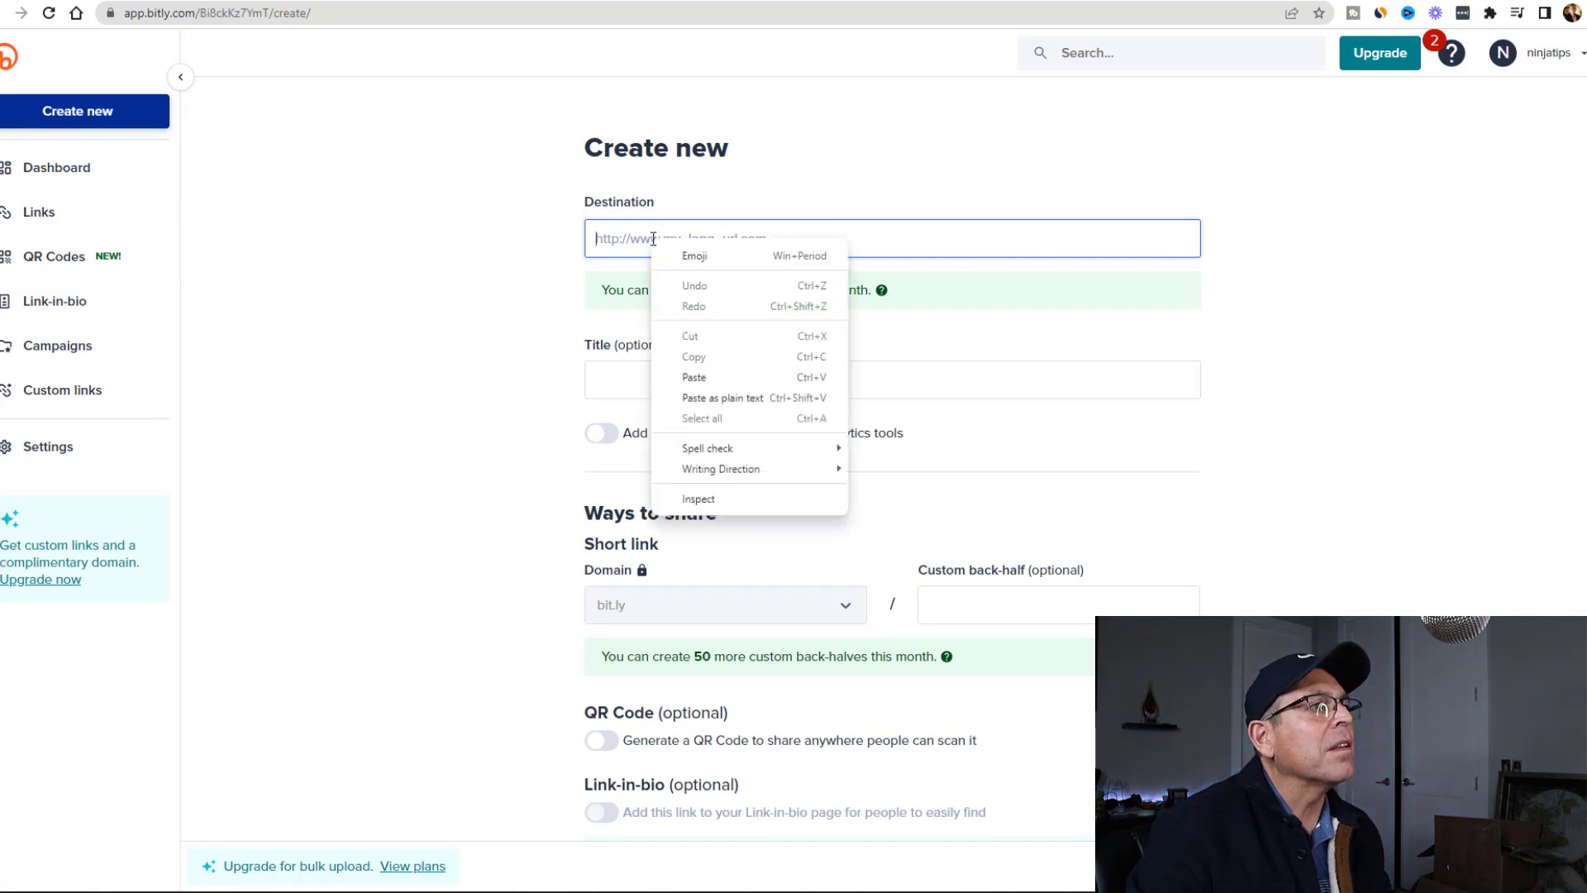
pyautogui.click(692, 378)
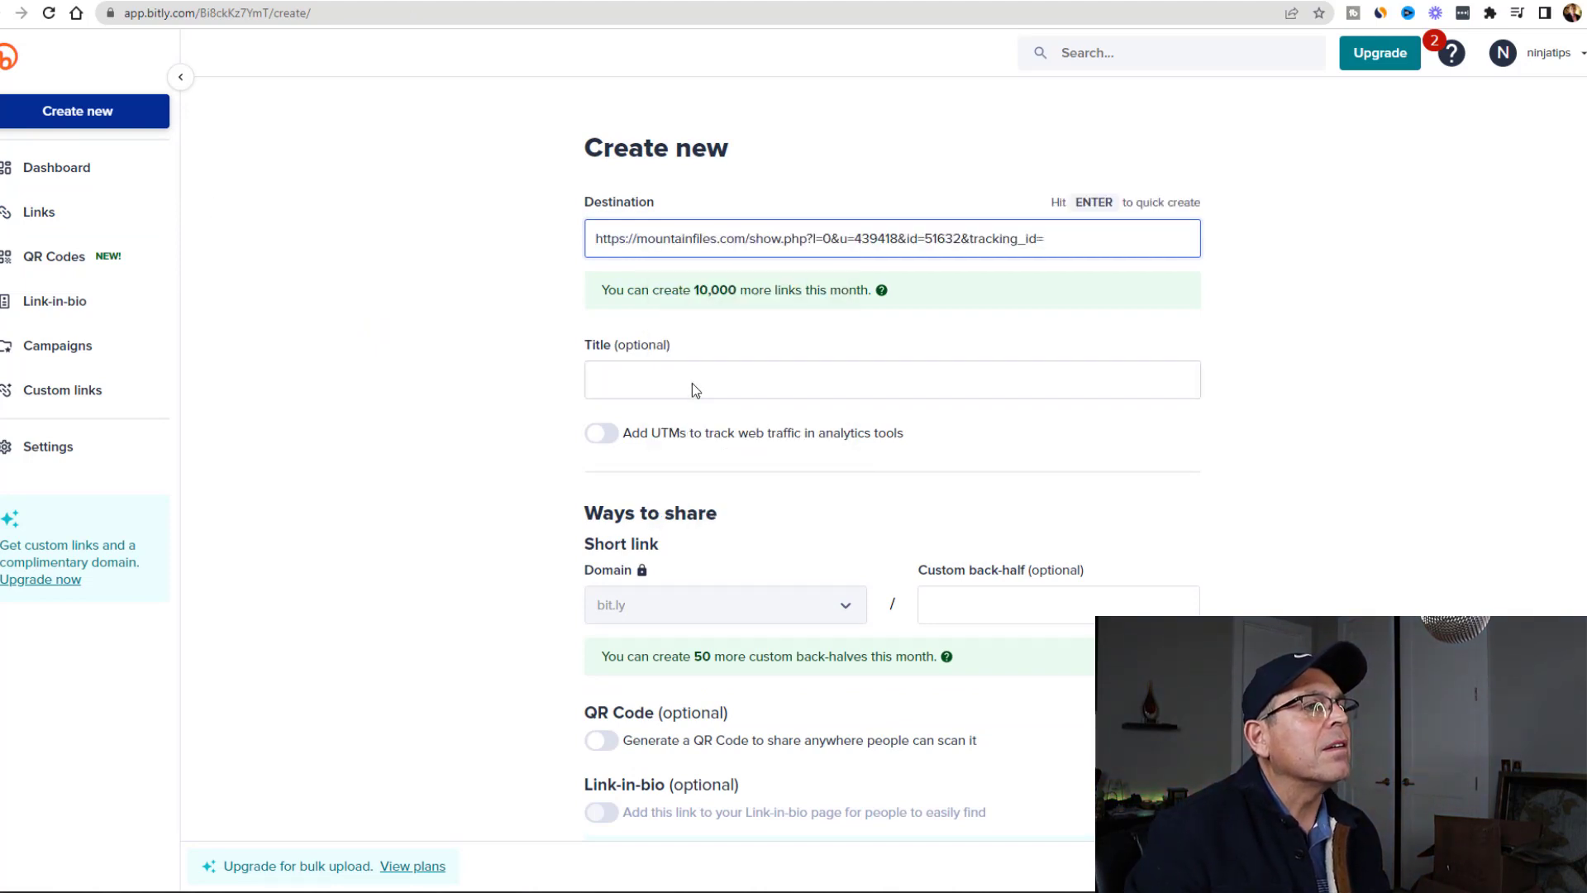
pyautogui.press('Return')
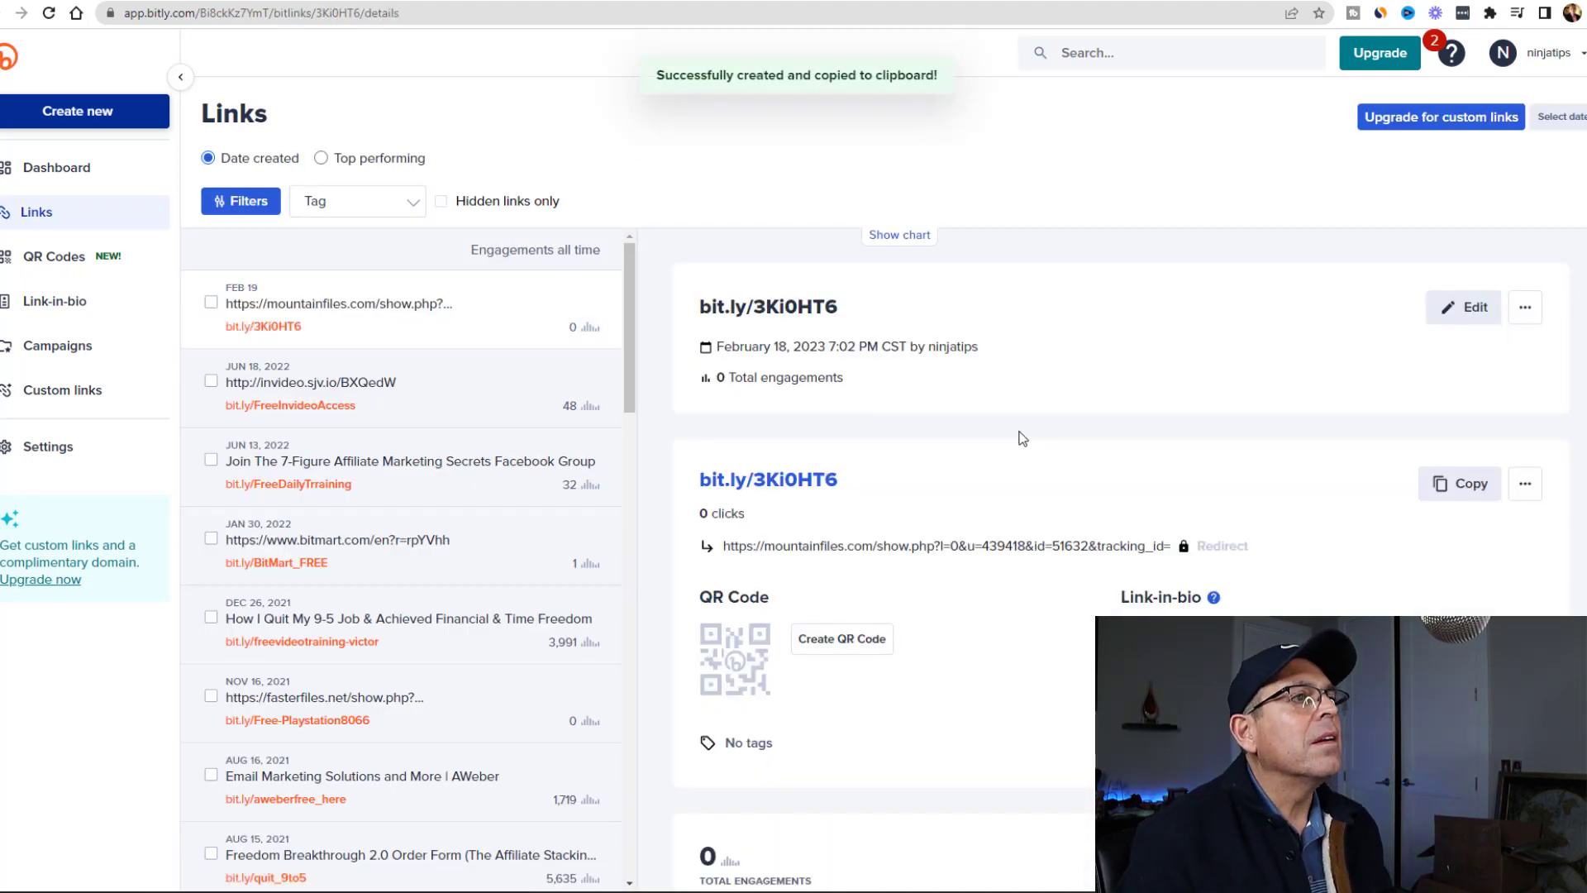
# - Edit the new short link and try to save tricksforgamers as its custom back-half
pyautogui.click(1465, 309)
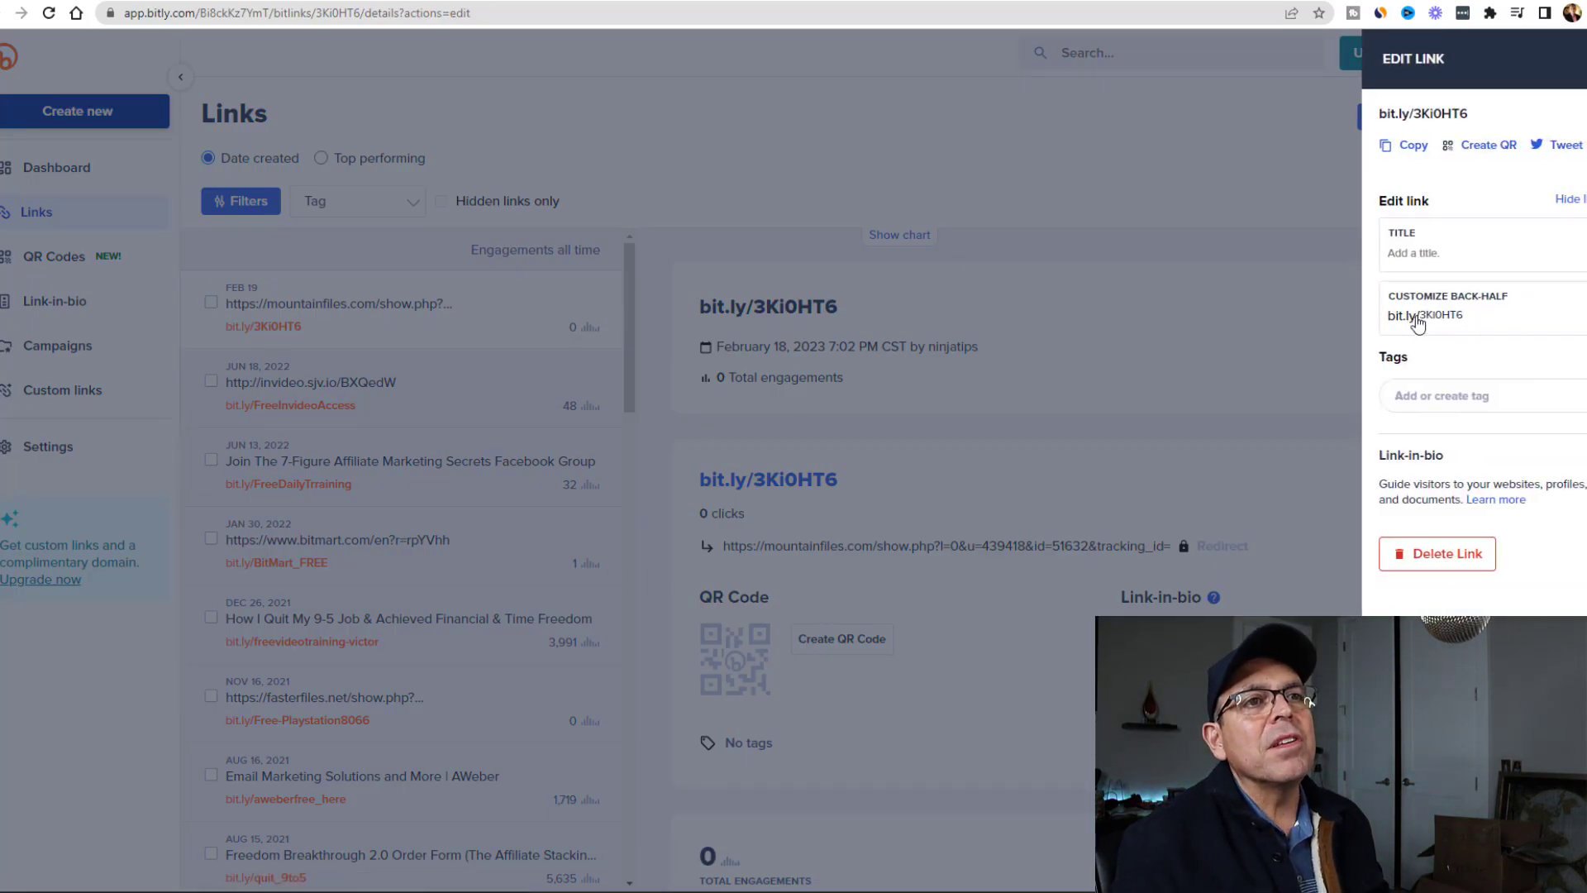
pyautogui.click(1464, 316)
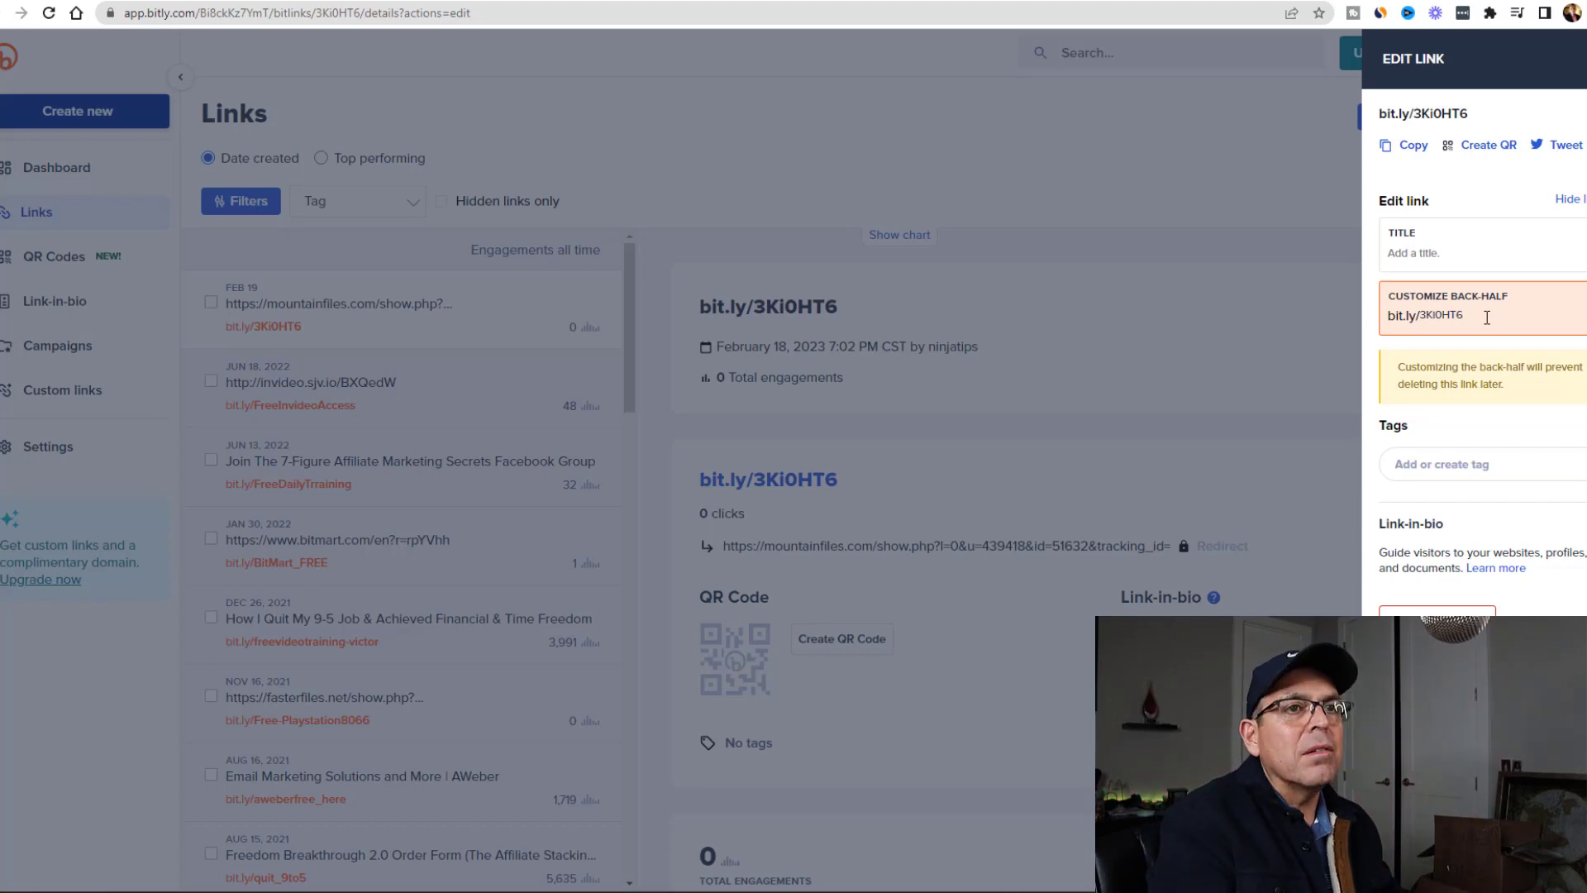
pyautogui.press('BackSpace')
pyautogui.press('BackSpace')
pyautogui.press('BackSpace')
pyautogui.press('BackSpace')
pyautogui.press('BackSpace')
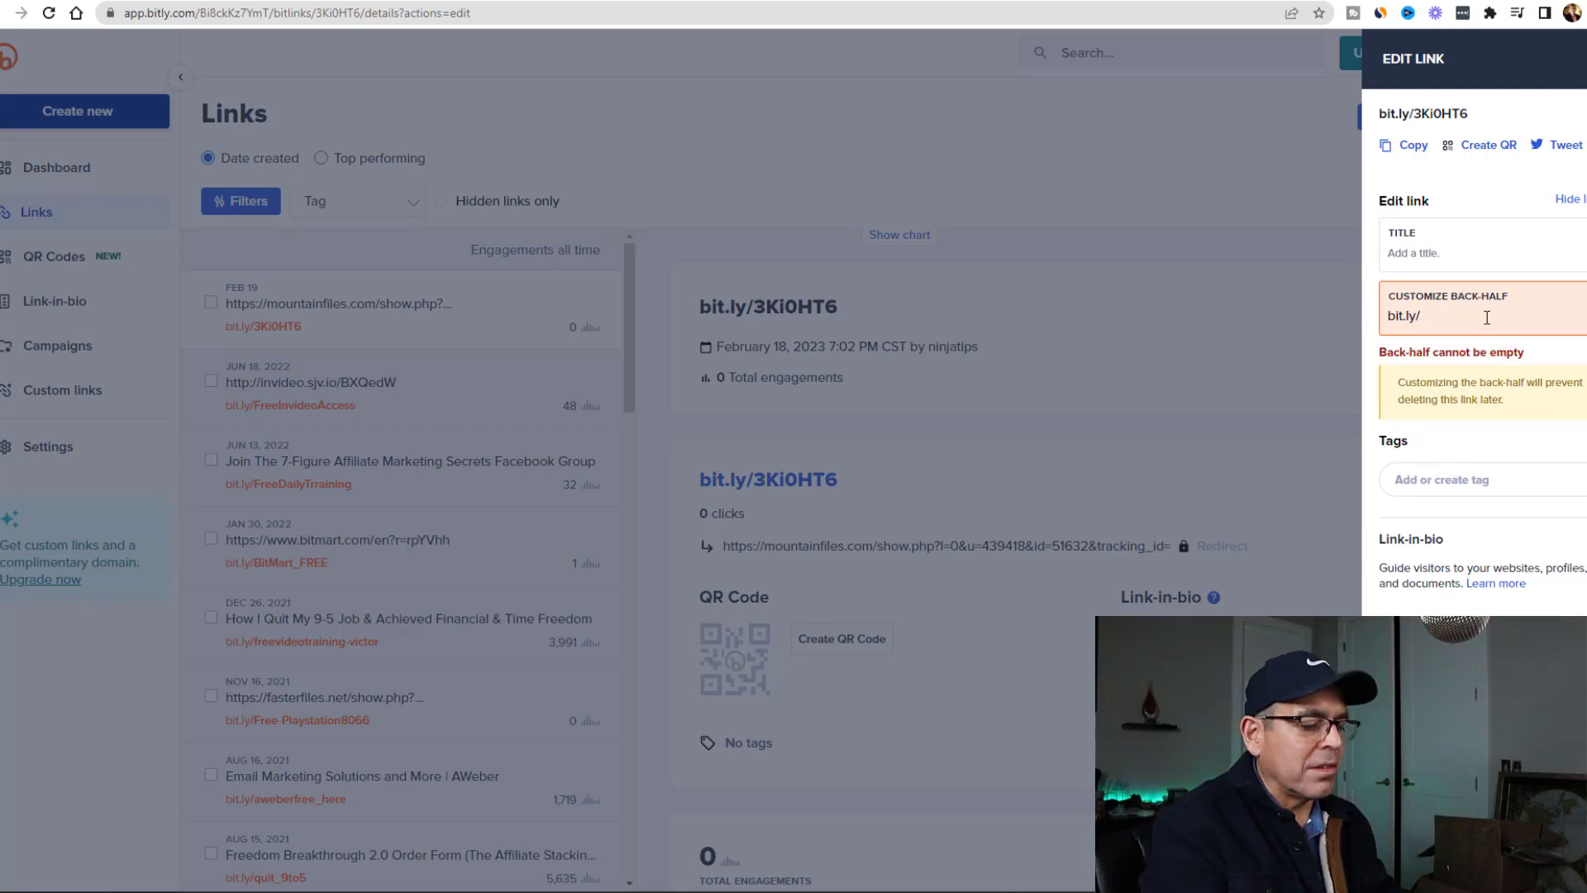
pyautogui.write('forgamers')
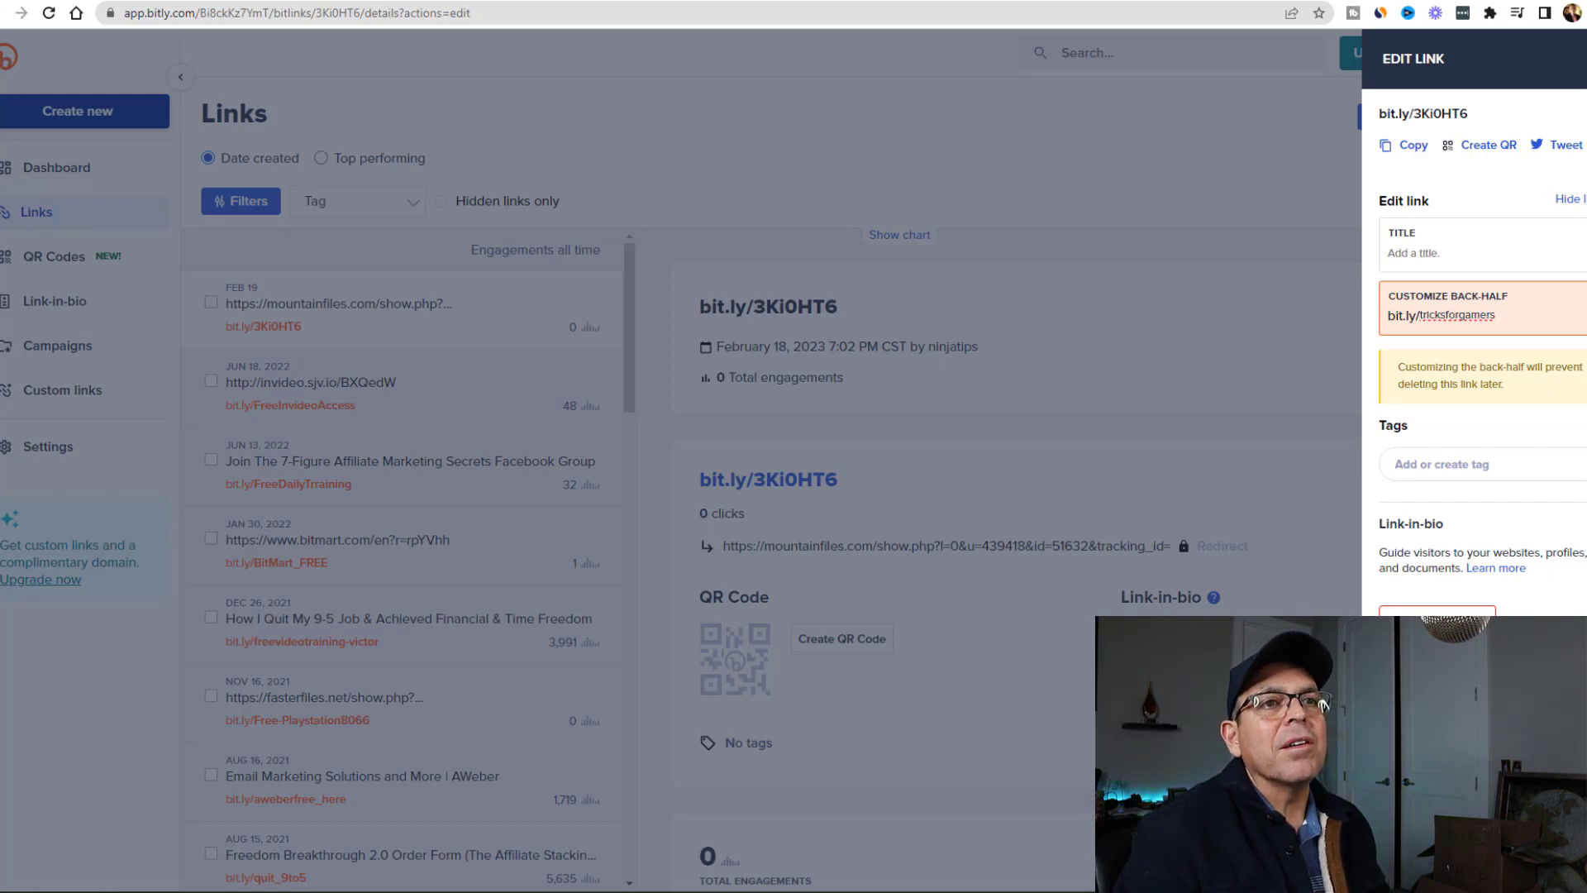
pyautogui.press('Return')
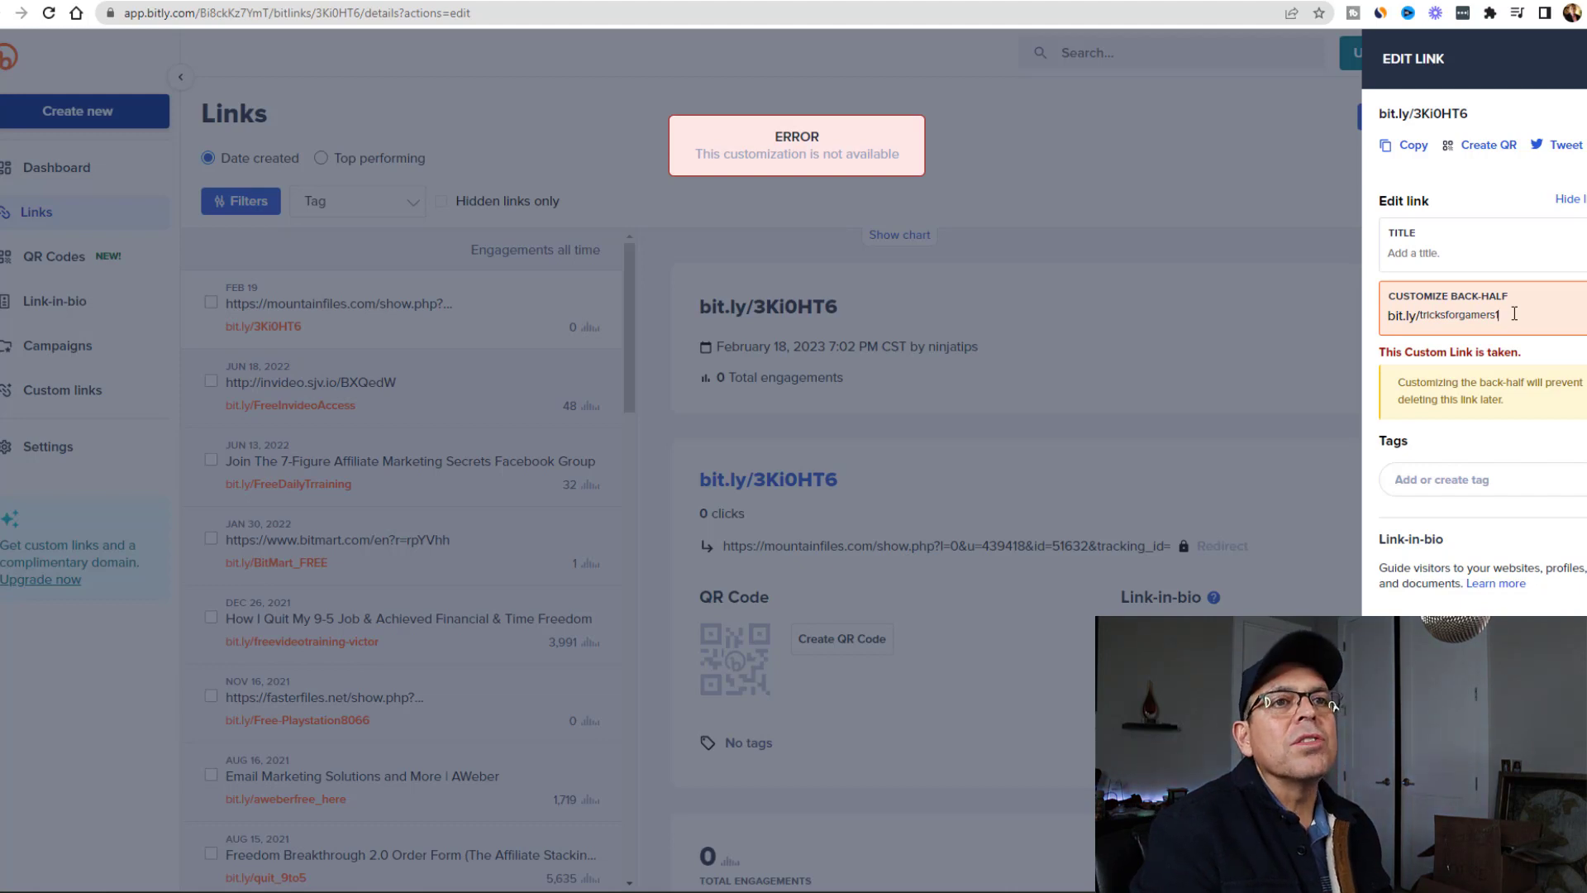
# - Save the short link's back-half as tricksforgamers123, close the editor and copy the customized link
pyautogui.write('123')
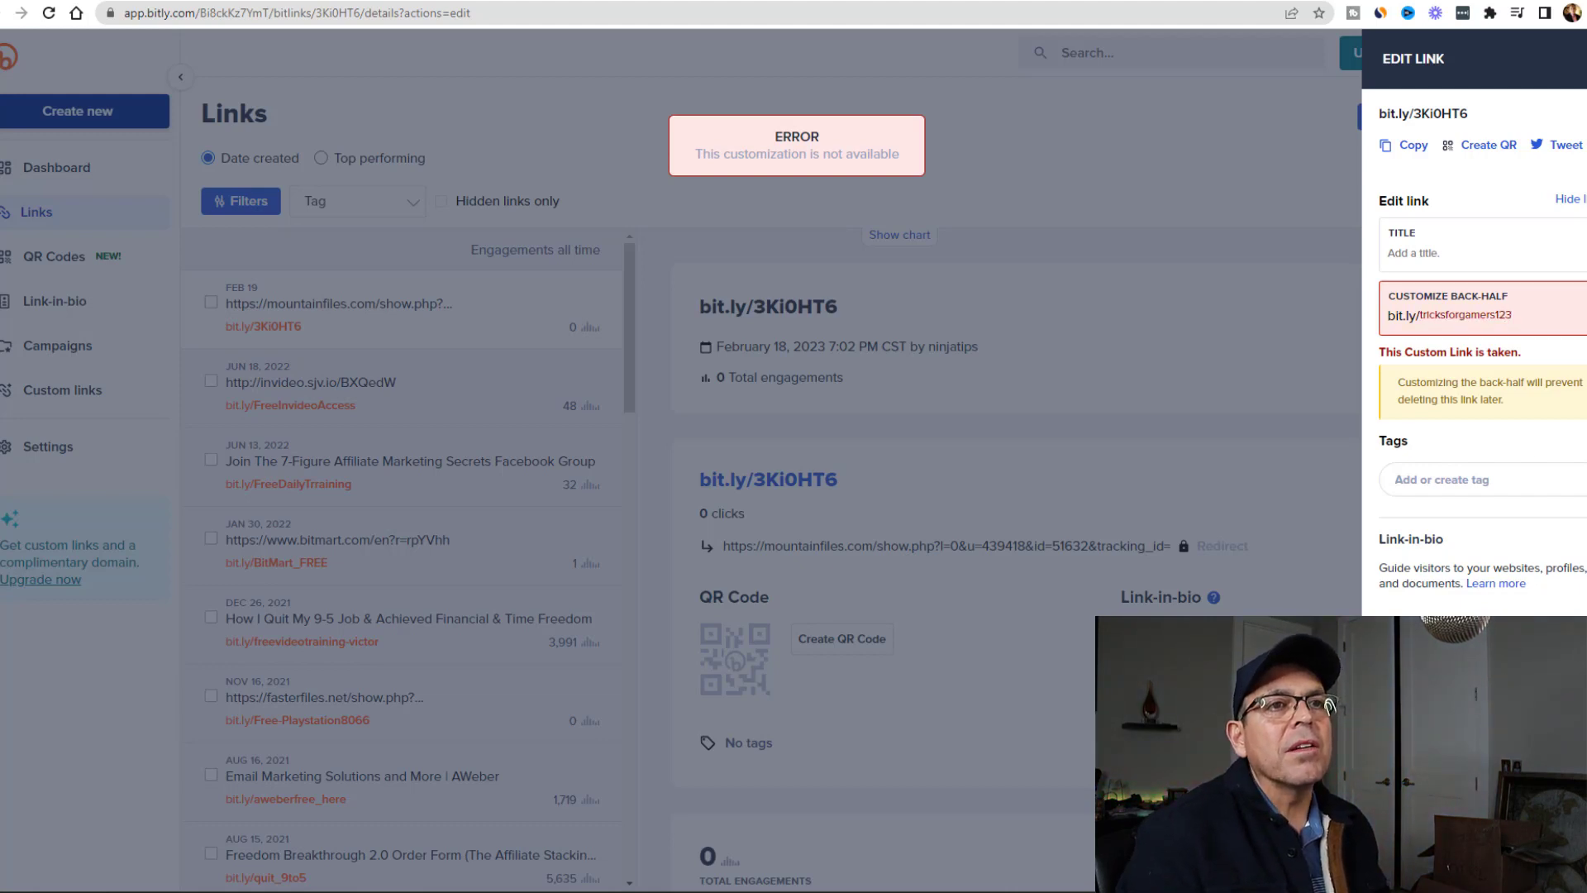
pyautogui.press('Return')
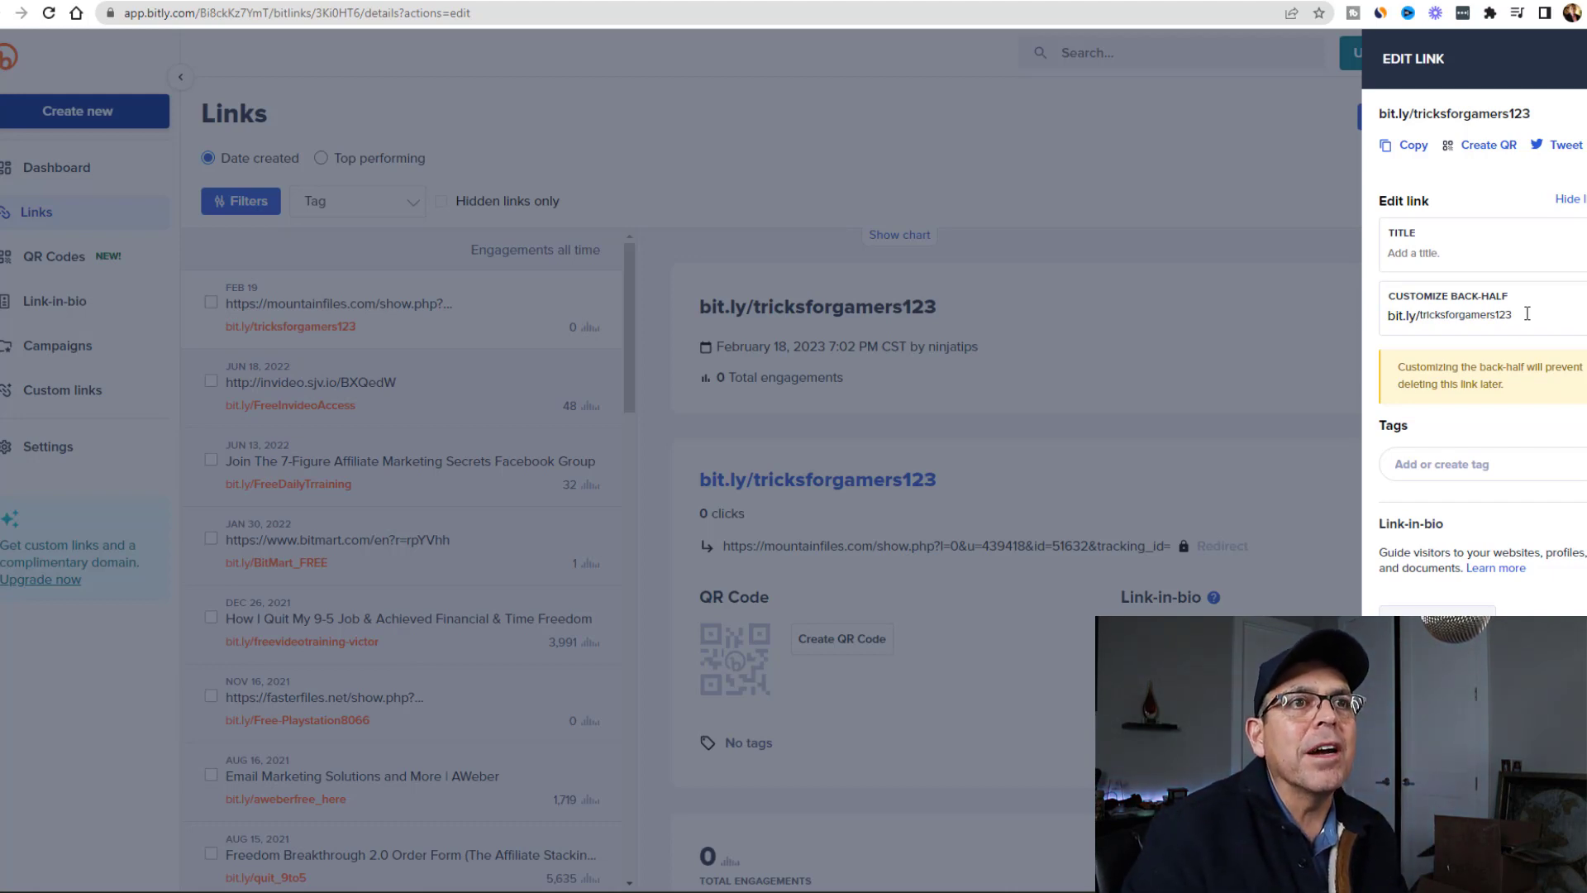
pyautogui.moveTo(1523, 314); pyautogui.dragTo(1385, 328)
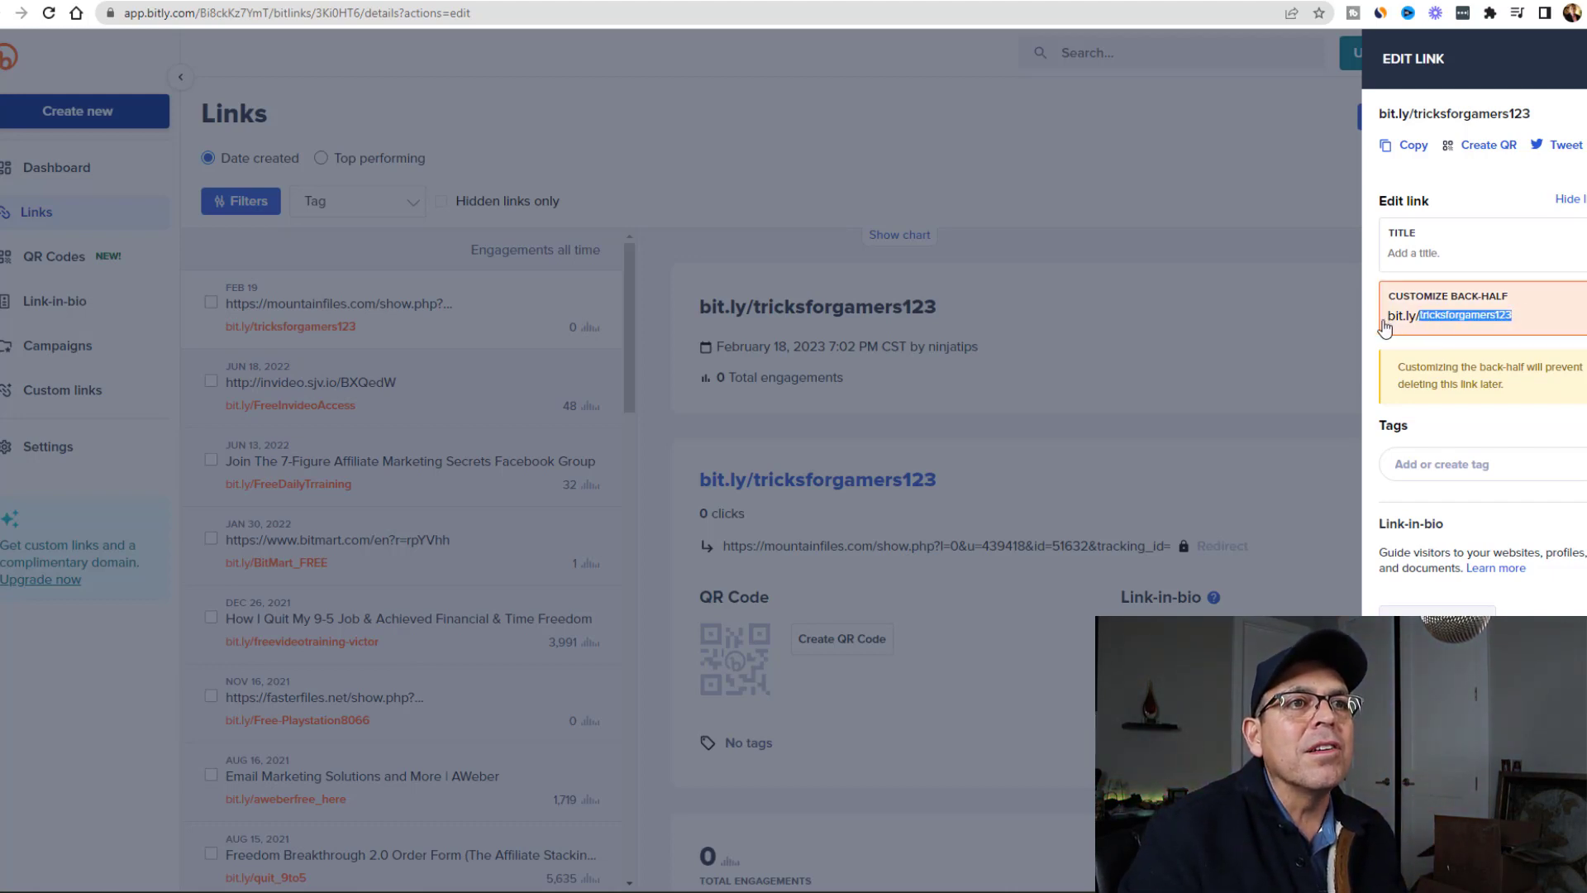
pyautogui.click(1316, 329)
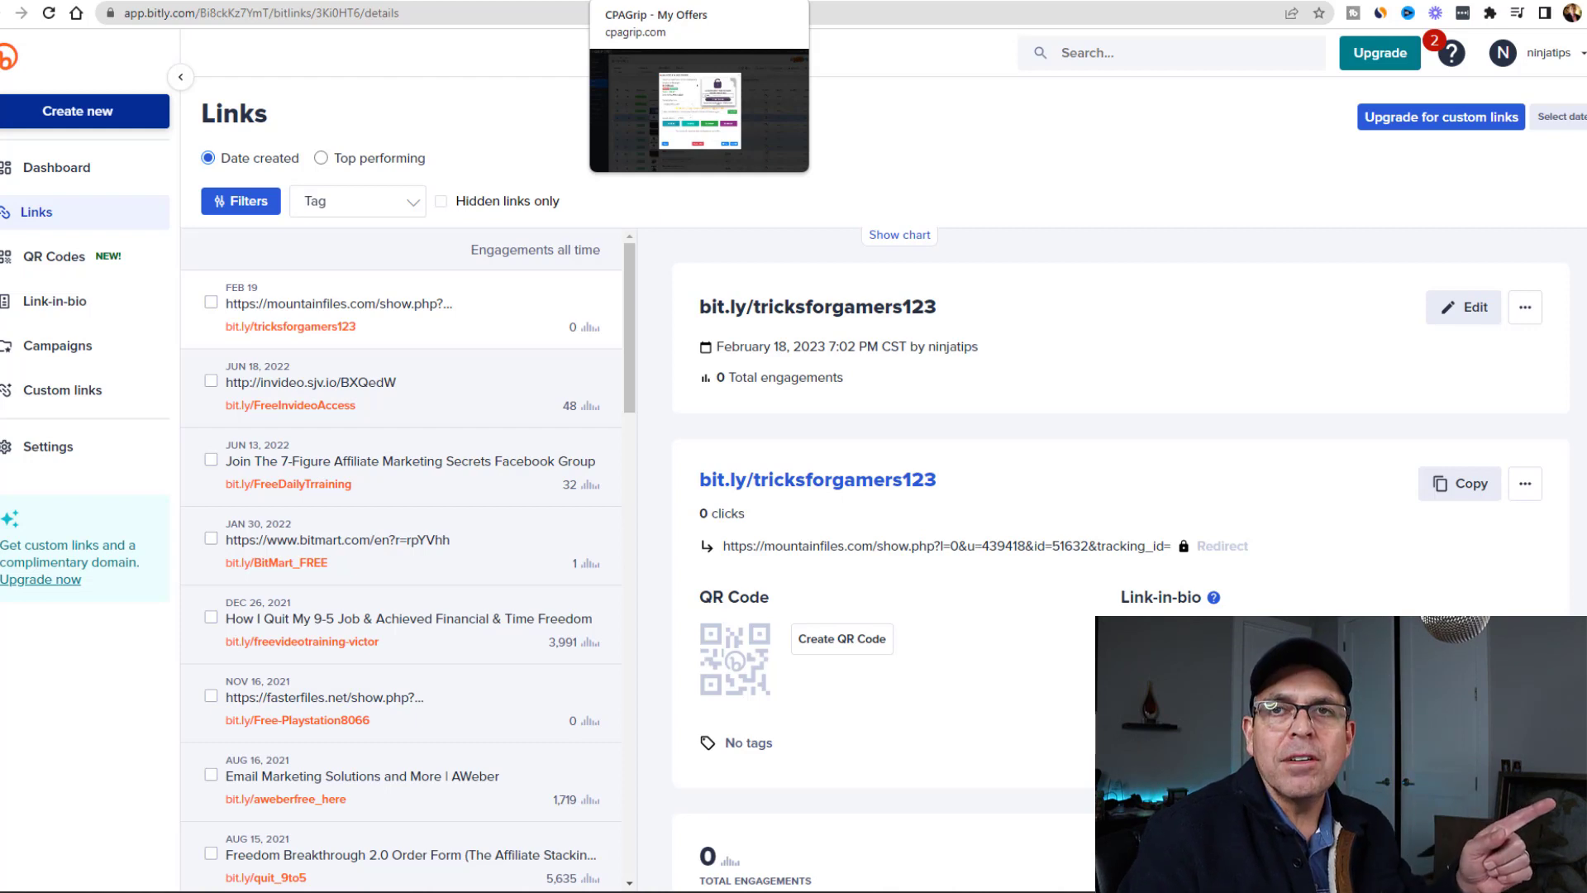
pyautogui.click(1460, 483)
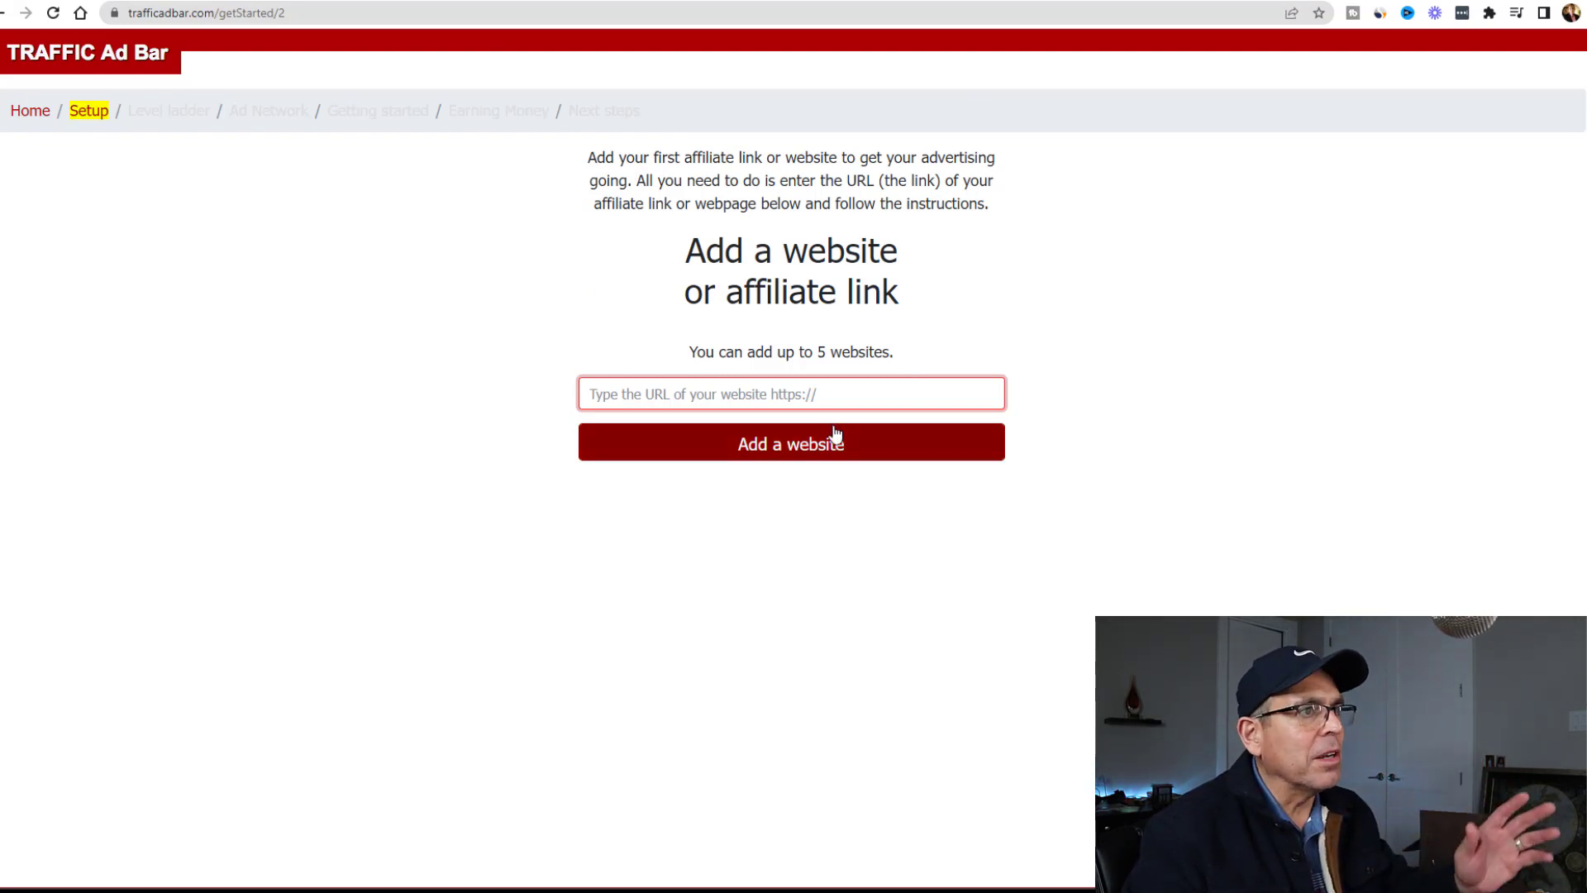
pyautogui.rightClick(685, 395)
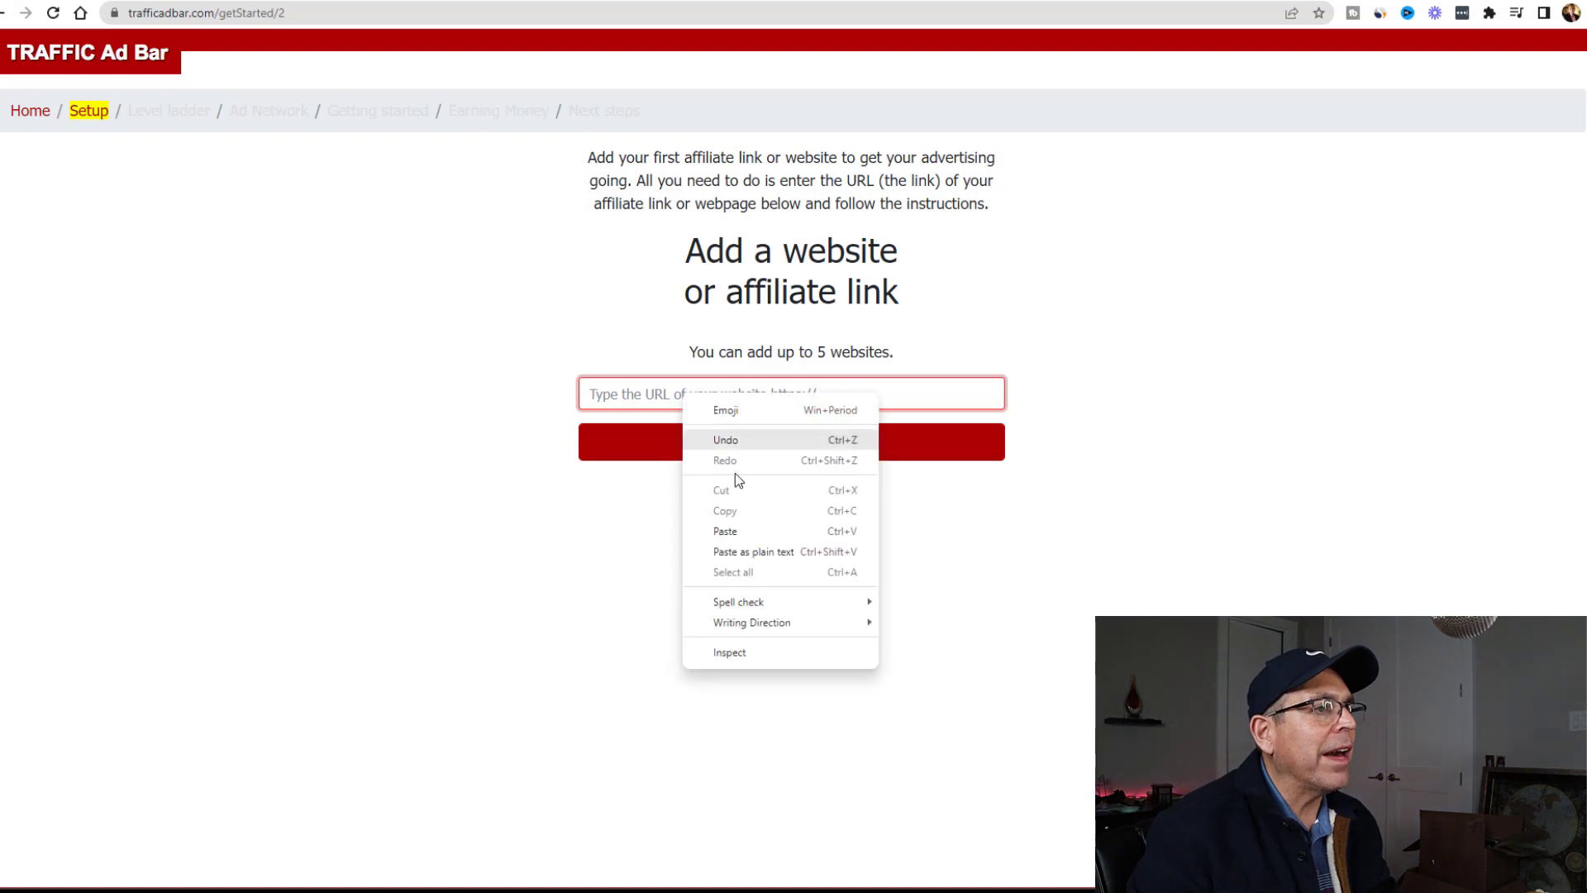
pyautogui.click(723, 534)
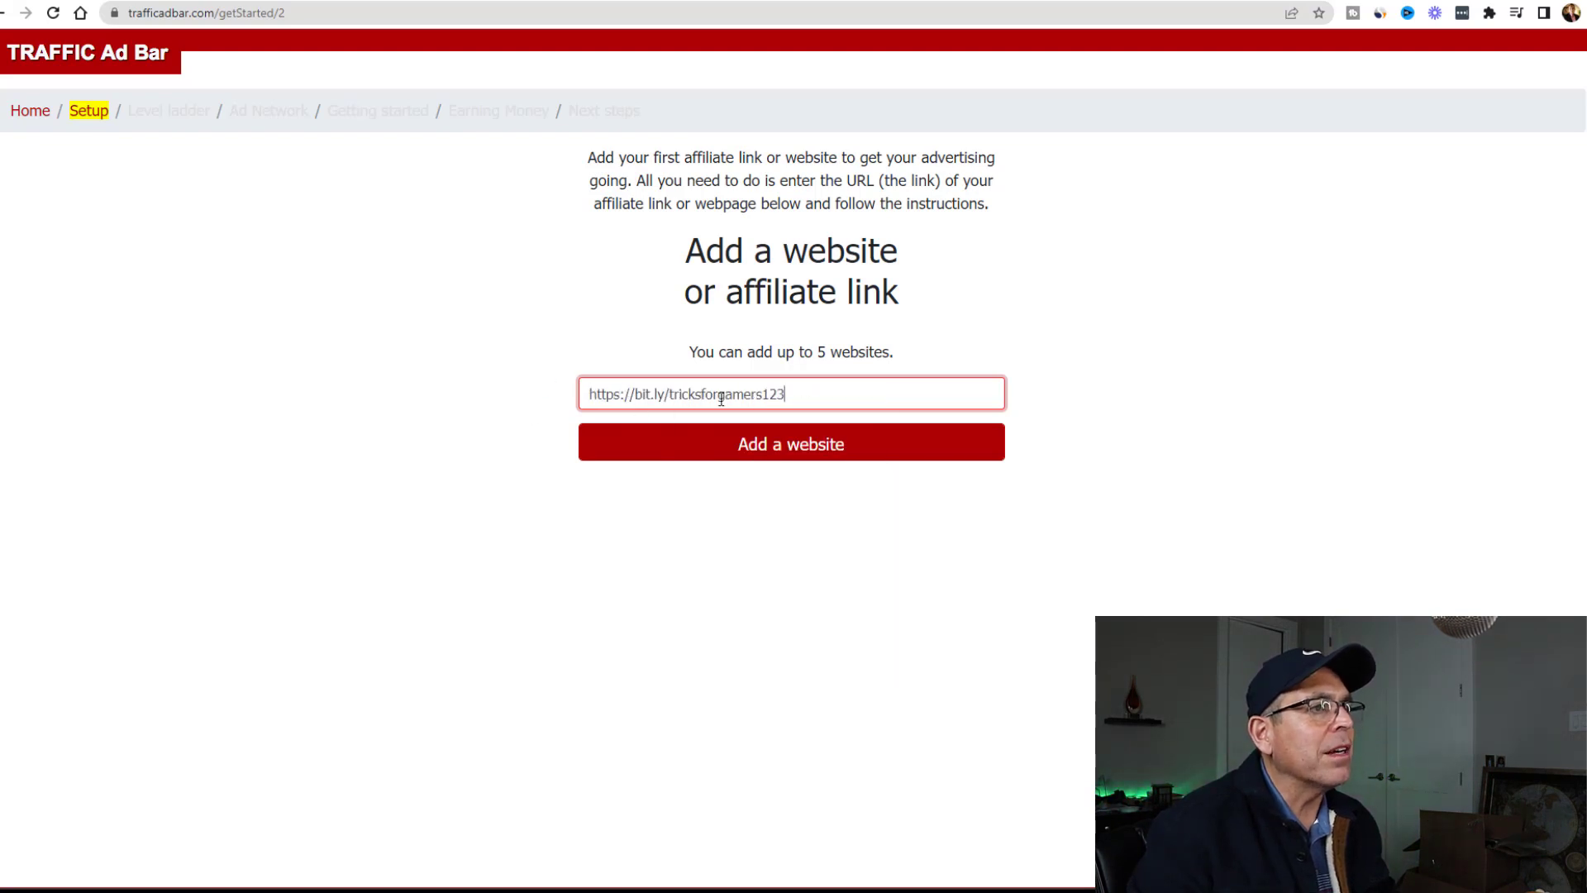
pyautogui.click(799, 452)
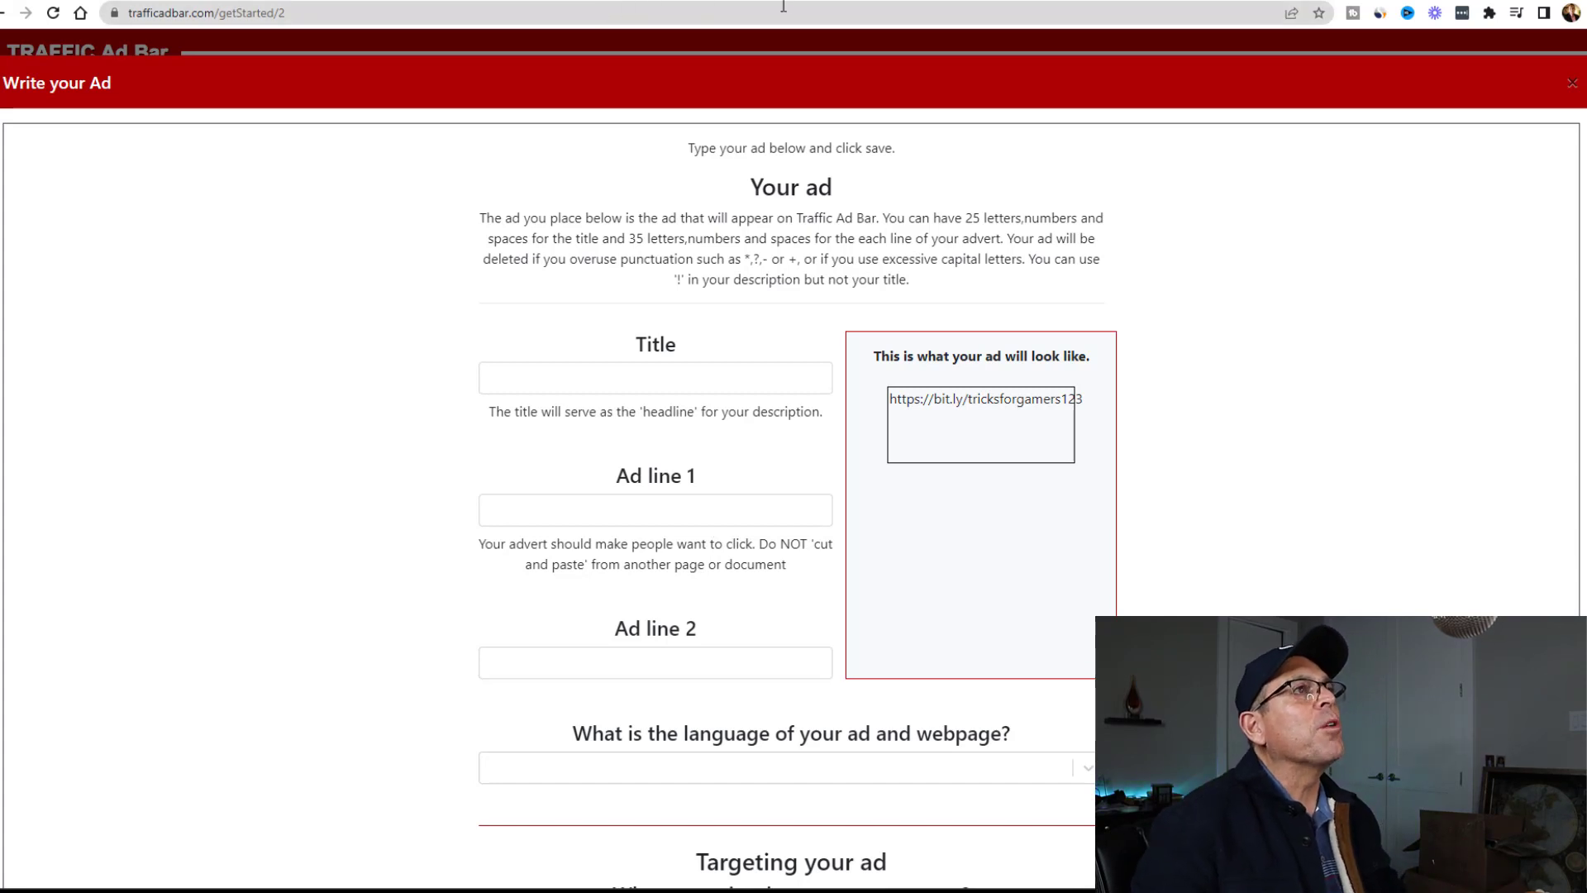
# - Switch to the CPAGrip offer and on to Google Translate, and translate "The best games and tricks for gamers" from English to Spanish
pyautogui.click(612, 2)
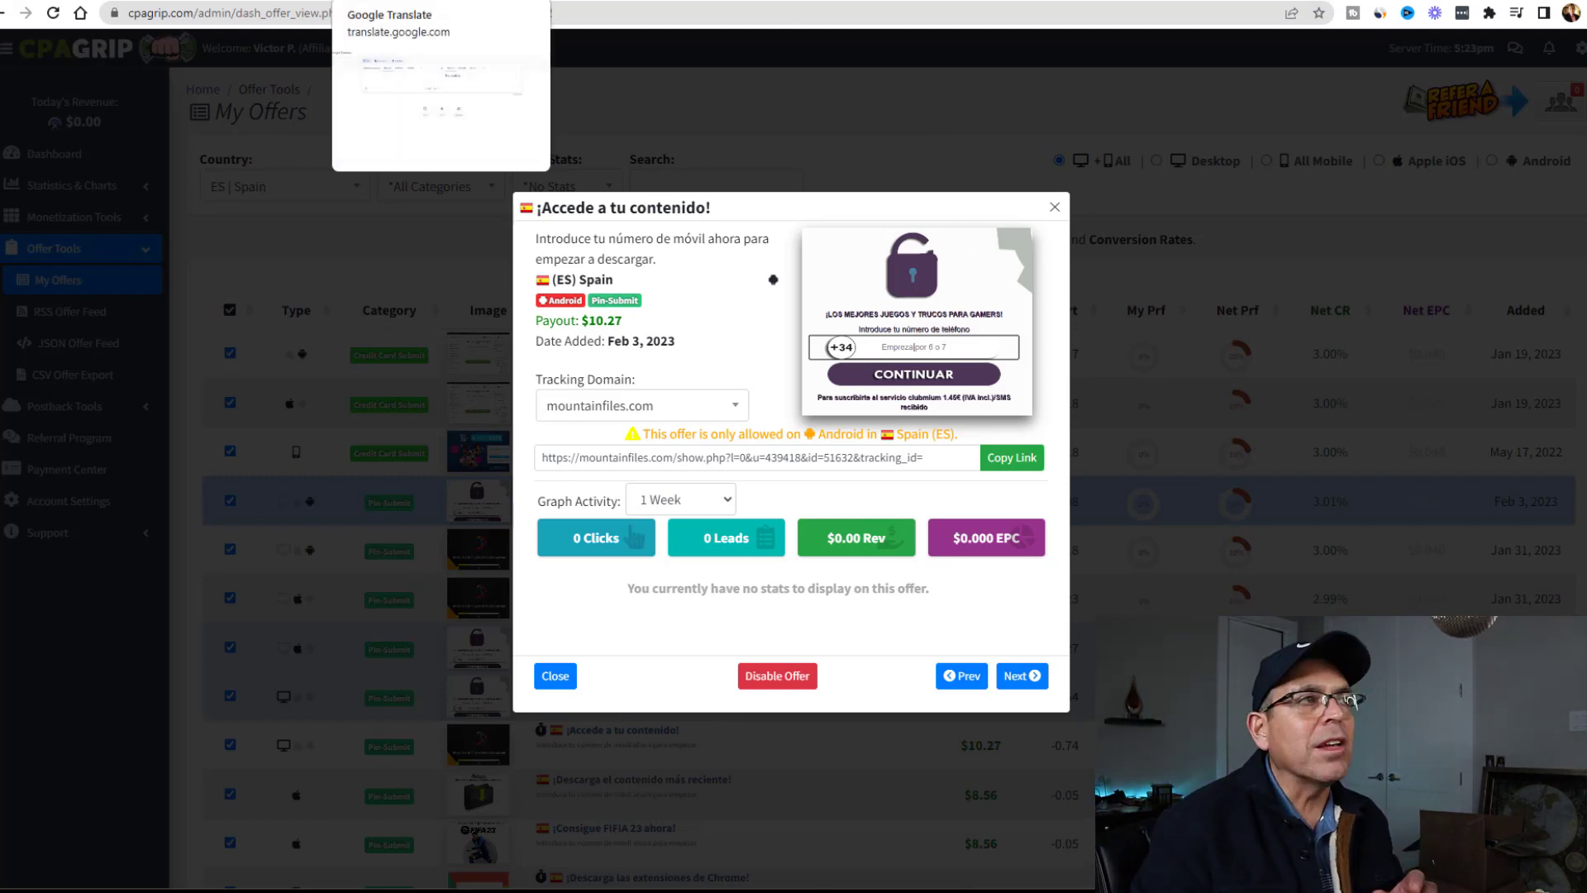
pyautogui.click(475, 3)
pyautogui.click(337, 205)
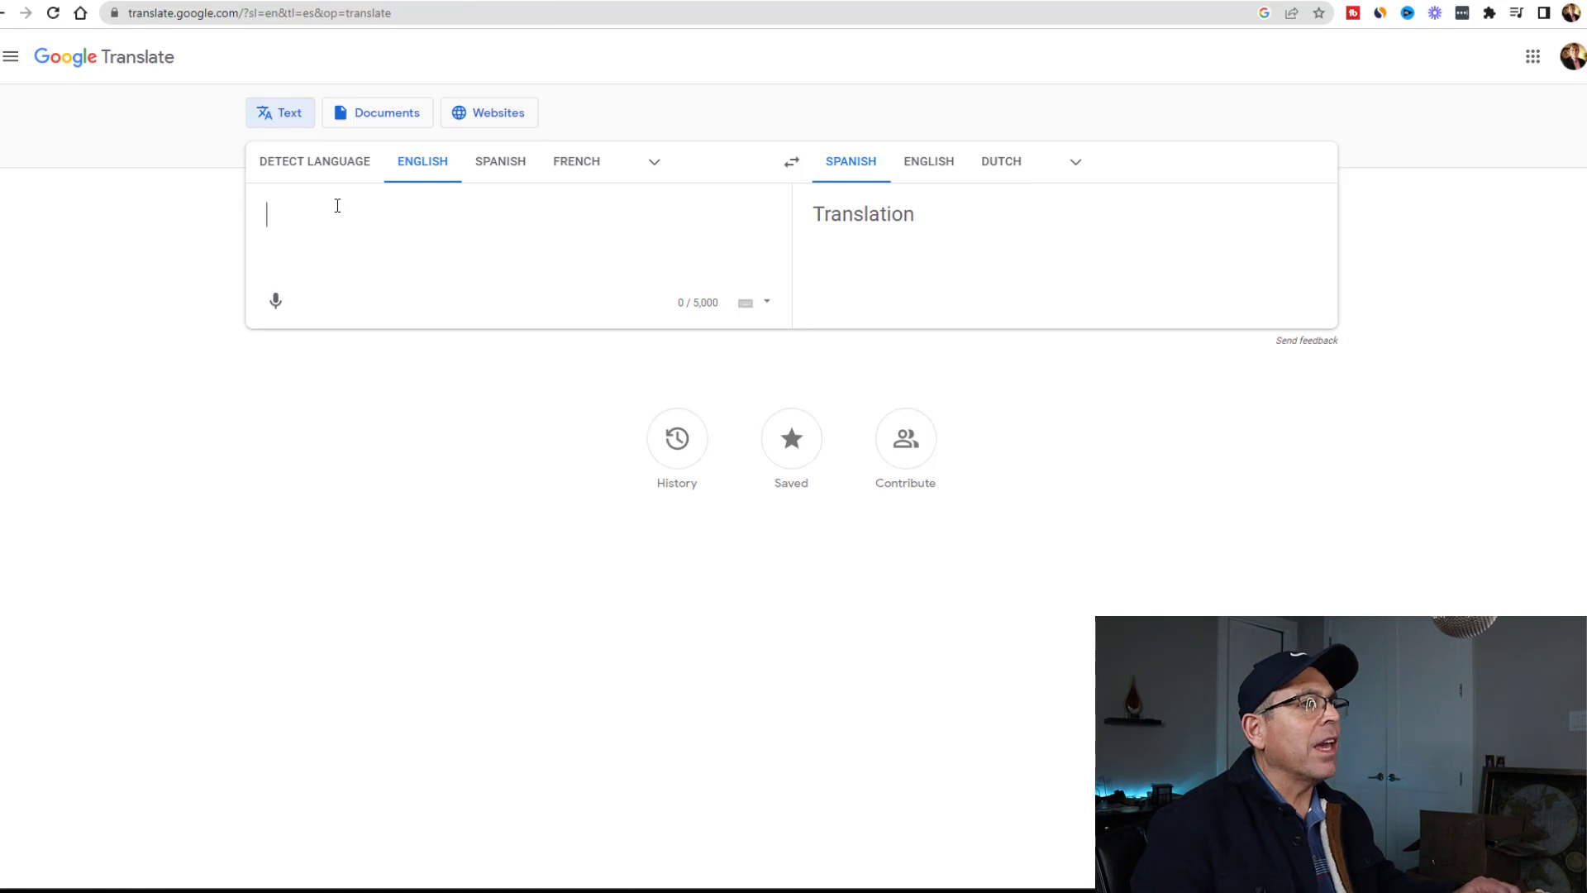
pyautogui.write('The bes')
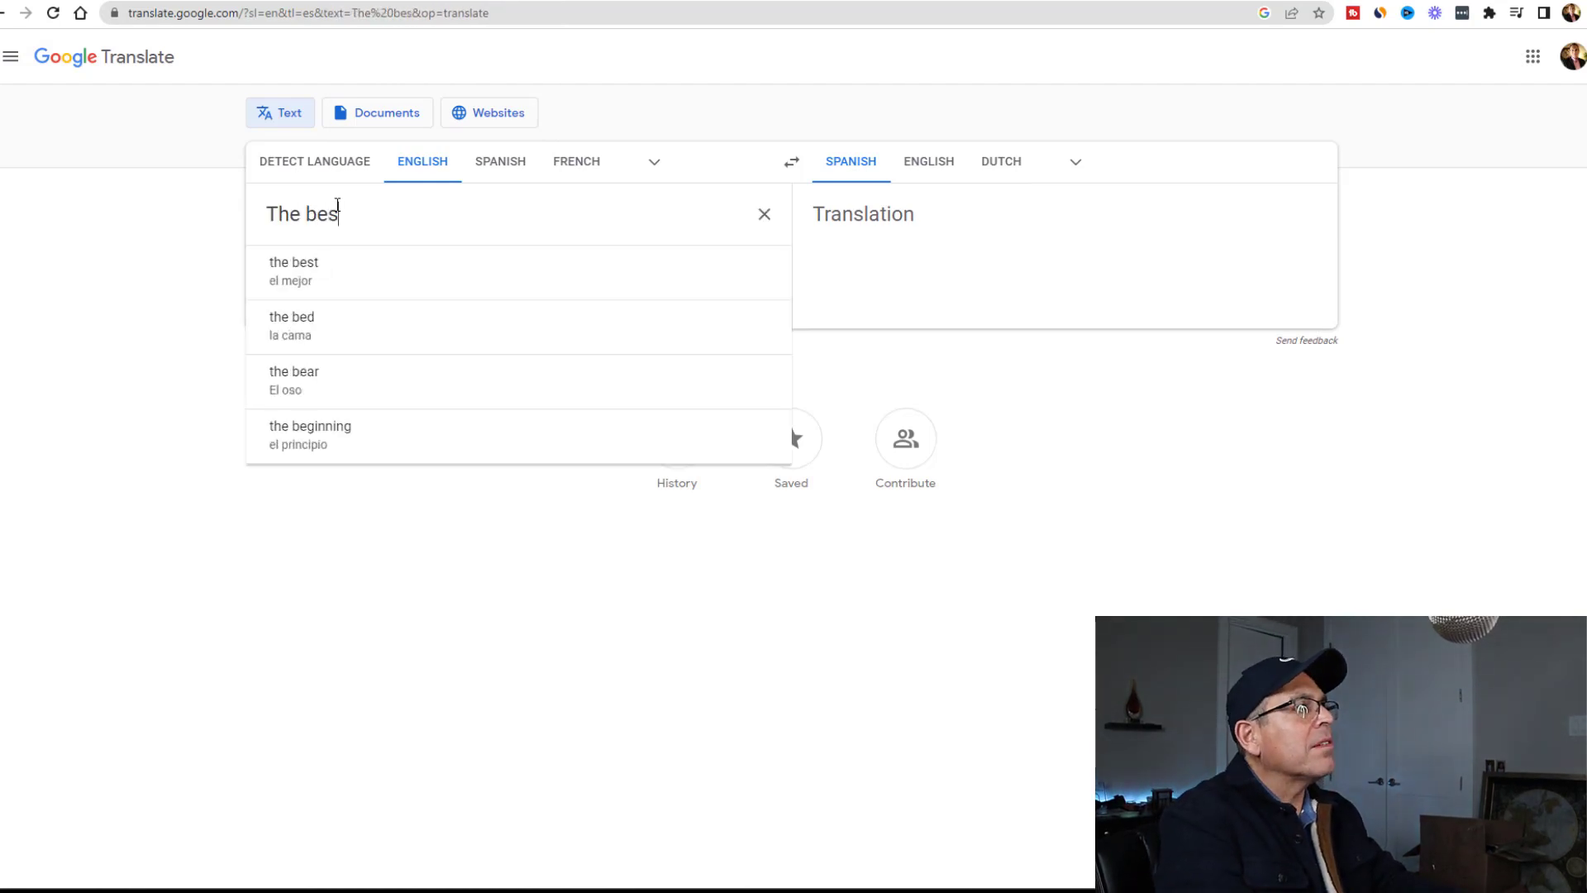
pyautogui.write('t games for')
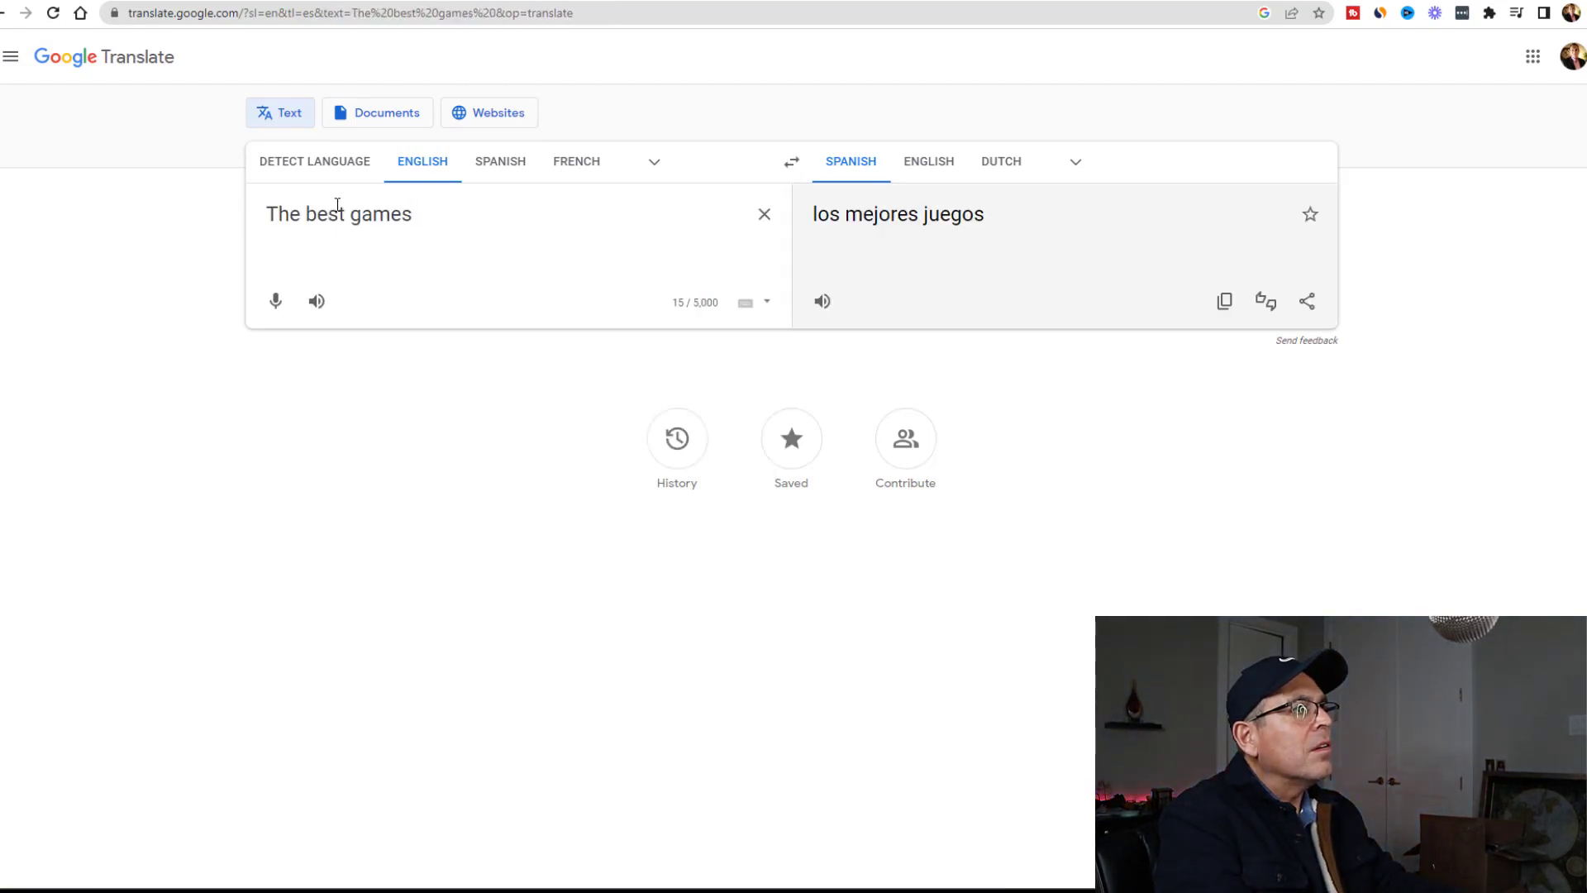
pyautogui.press('BackSpace')
pyautogui.press('BackSpace')
pyautogui.press('BackSpace')
pyautogui.press('BackSpace')
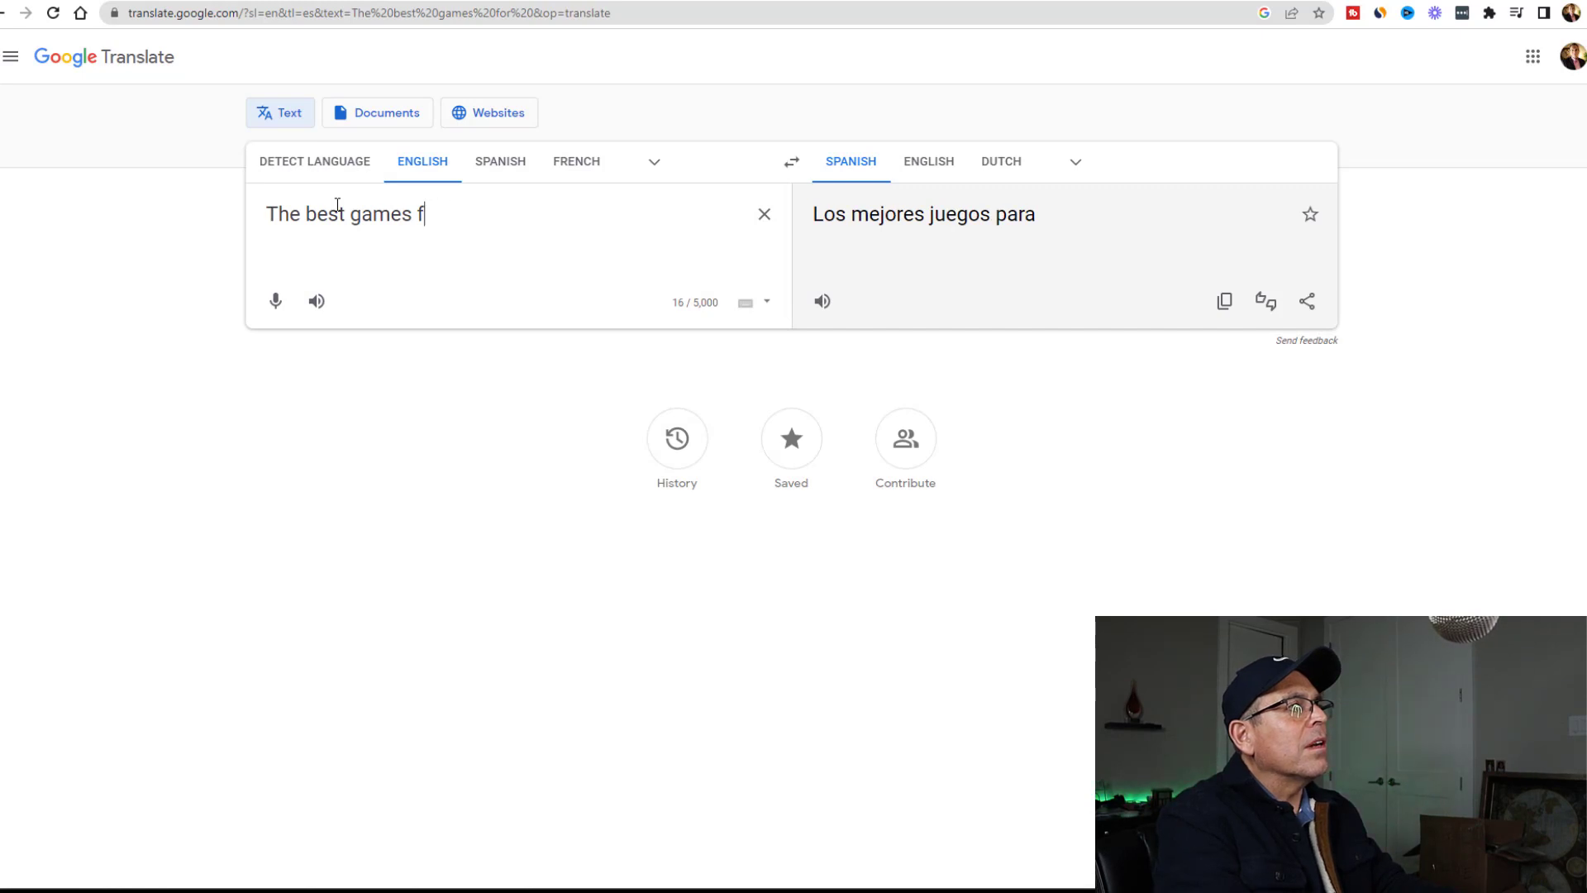
pyautogui.write('and trick')
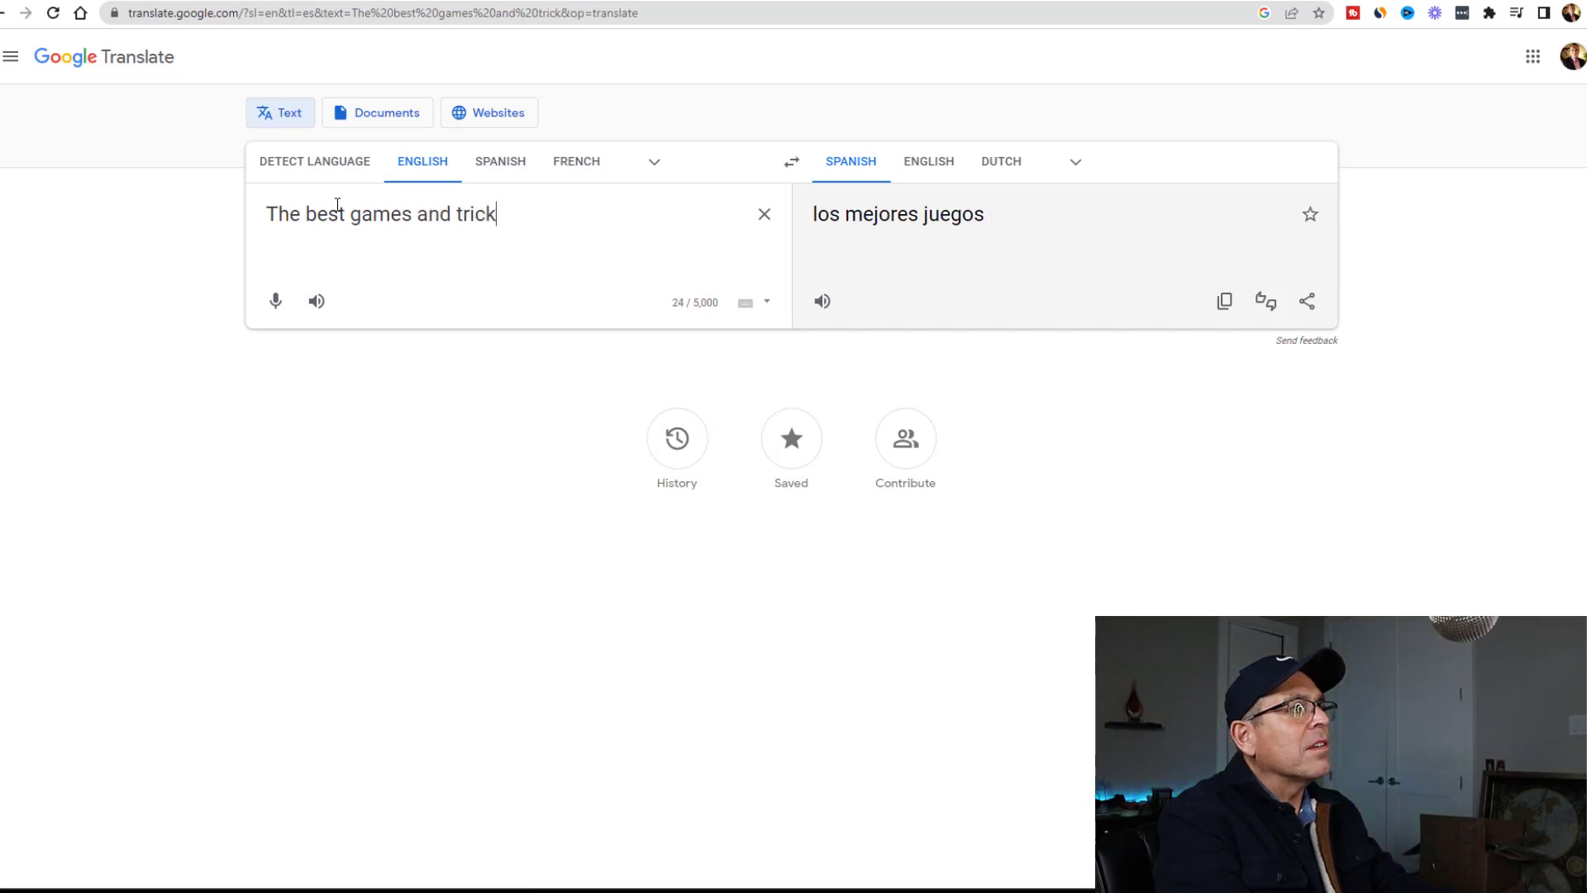
pyautogui.write('s for gamers')
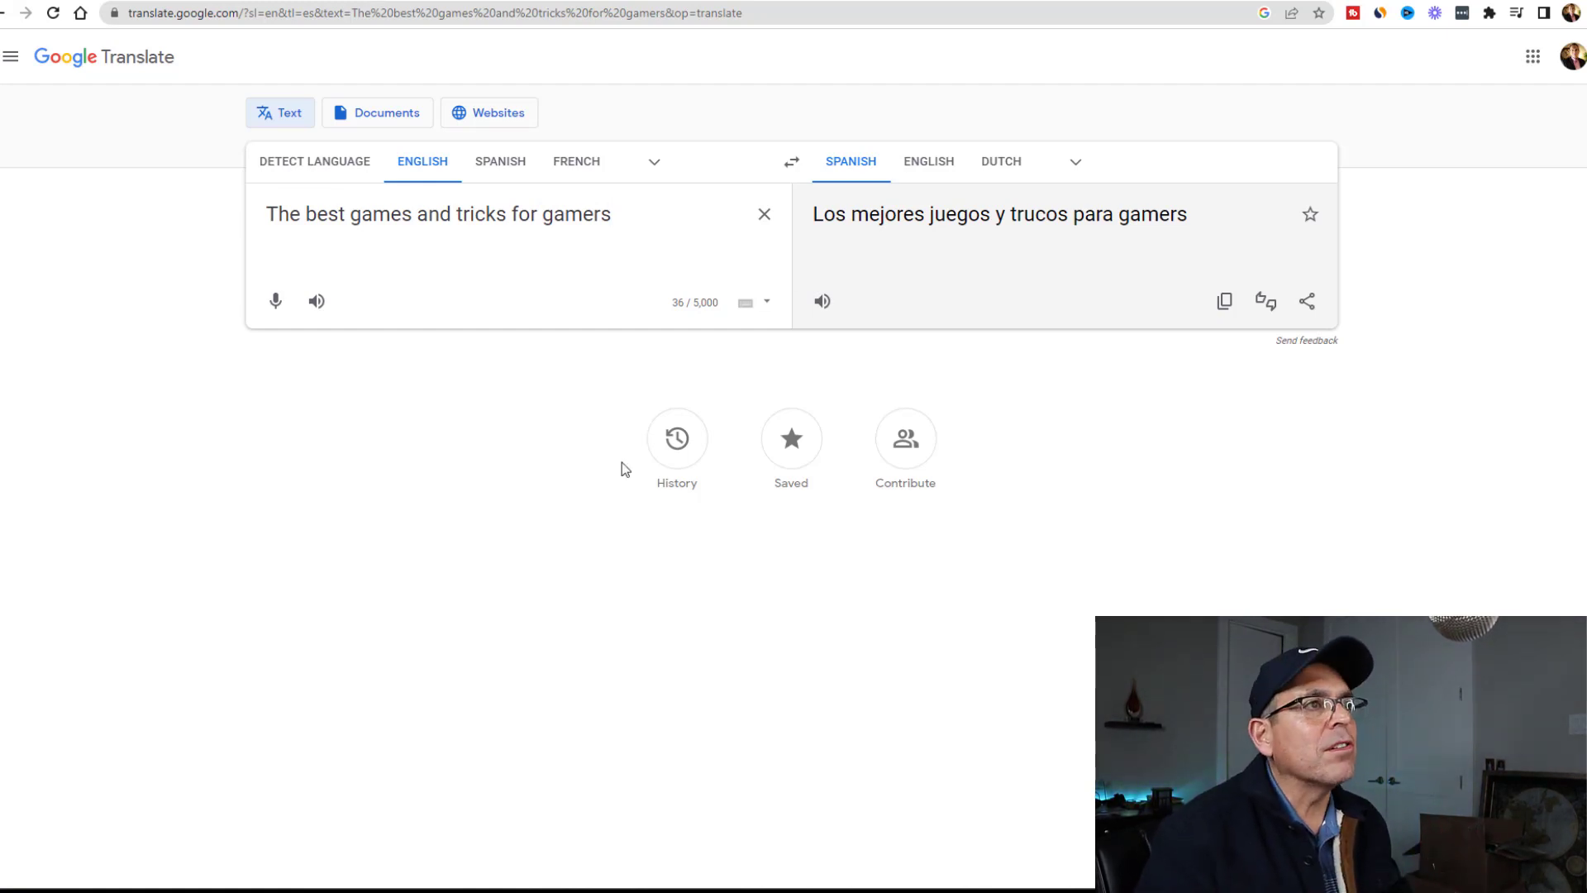
# - Copy the translation "Los mejores juegos y trucos para gamers" and paste it as the ad's title on Traffic Ad Bar
pyautogui.moveTo(1197, 219); pyautogui.dragTo(815, 223)
pyautogui.rightClick(871, 222)
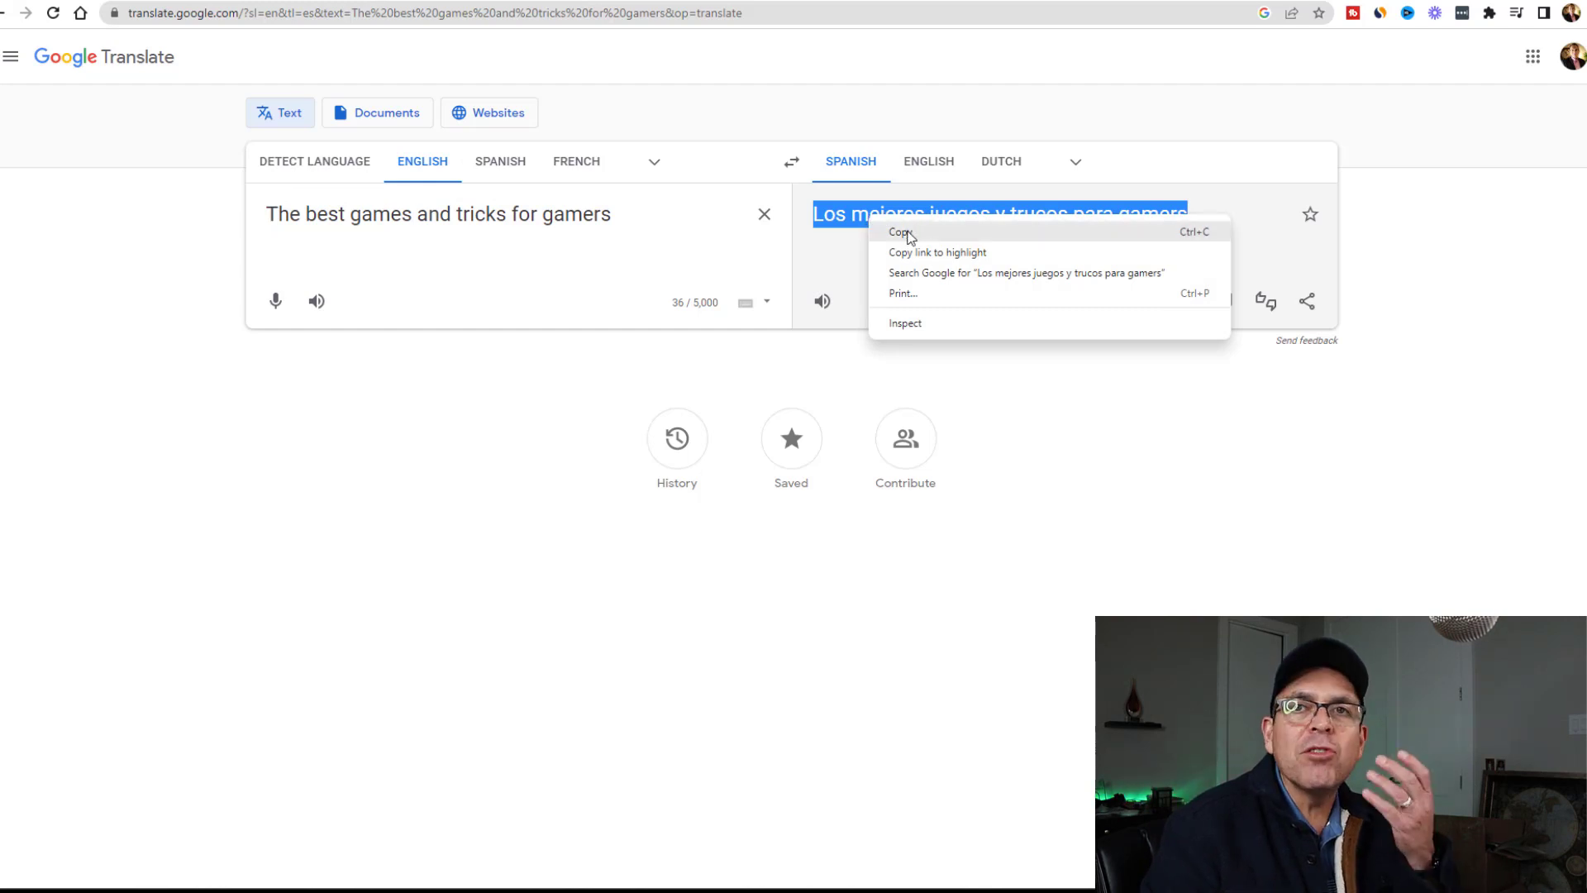
pyautogui.click(909, 237)
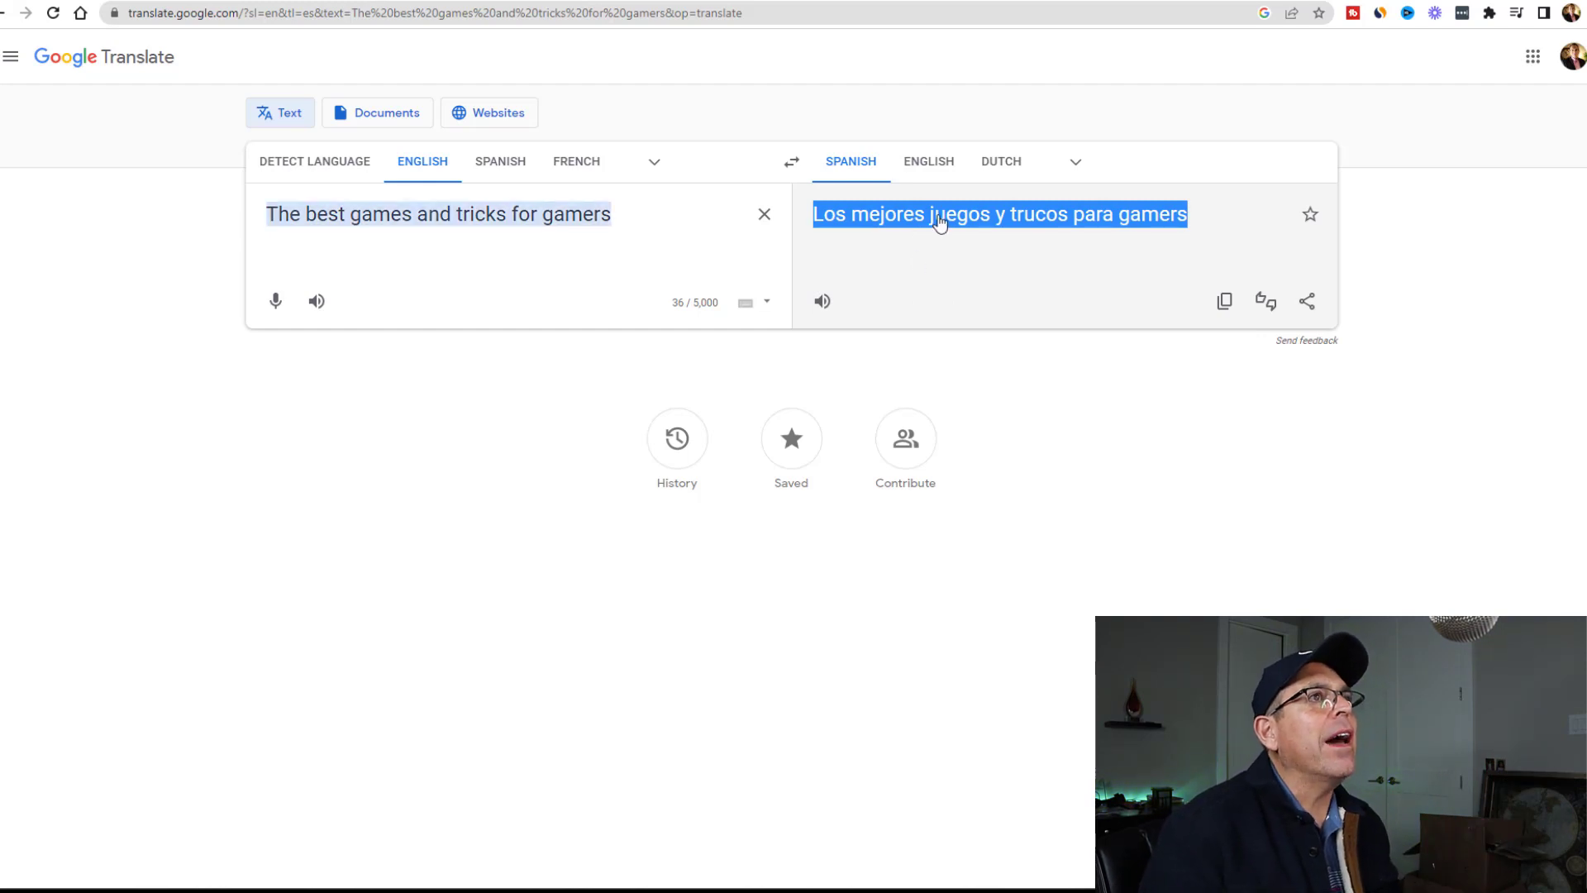
pyautogui.hotkey('ctrl', 'Tab')
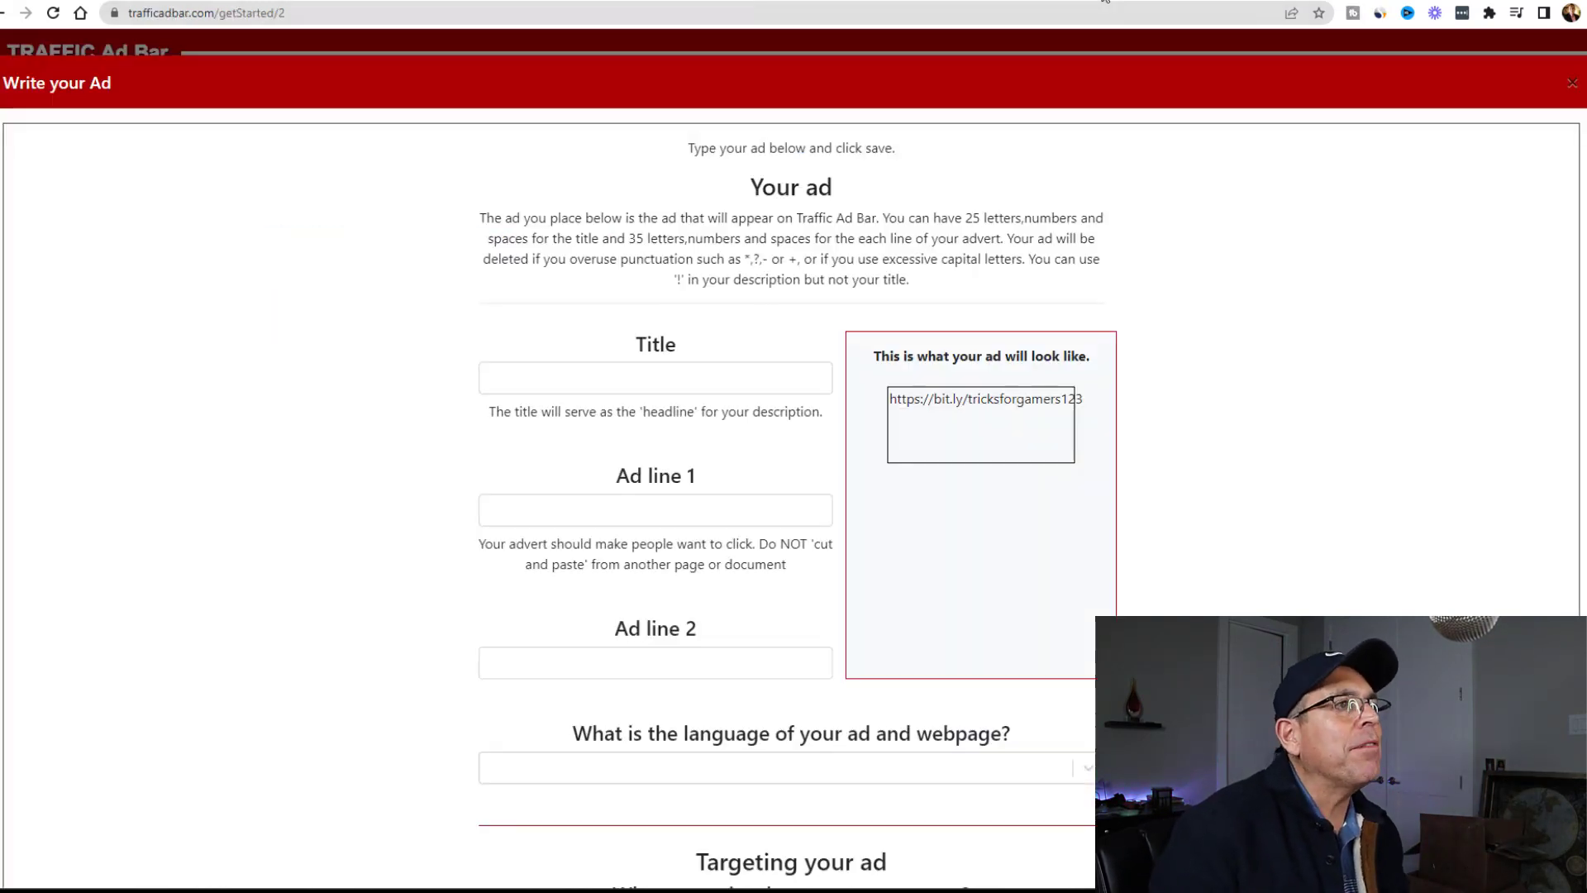
pyautogui.click(584, 383)
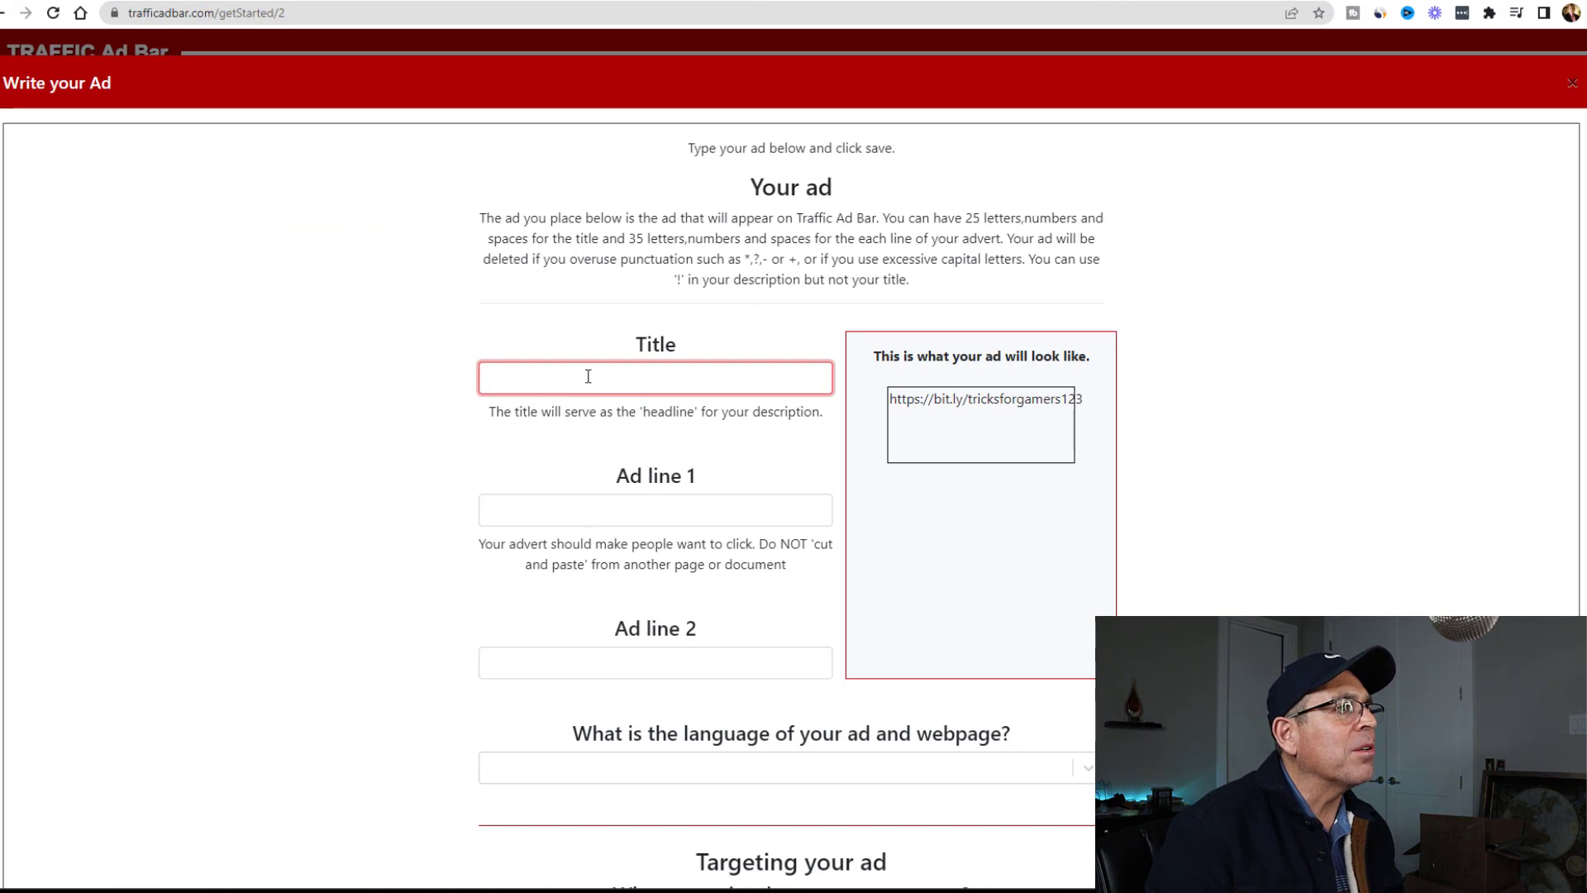
pyautogui.rightClick(588, 376)
pyautogui.click(638, 509)
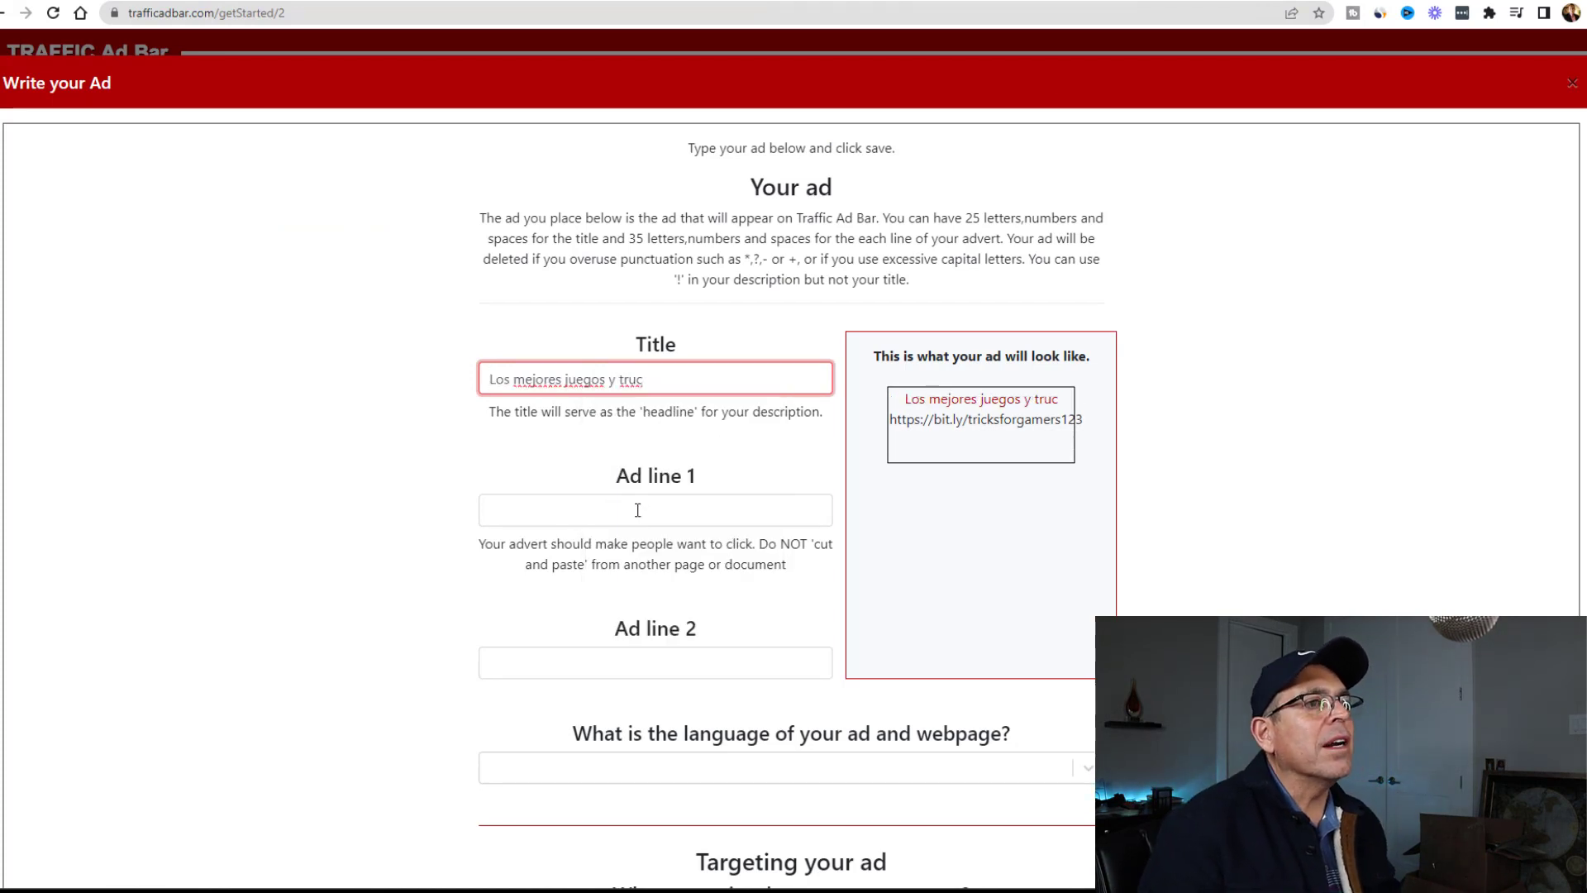
pyautogui.click(750, 457)
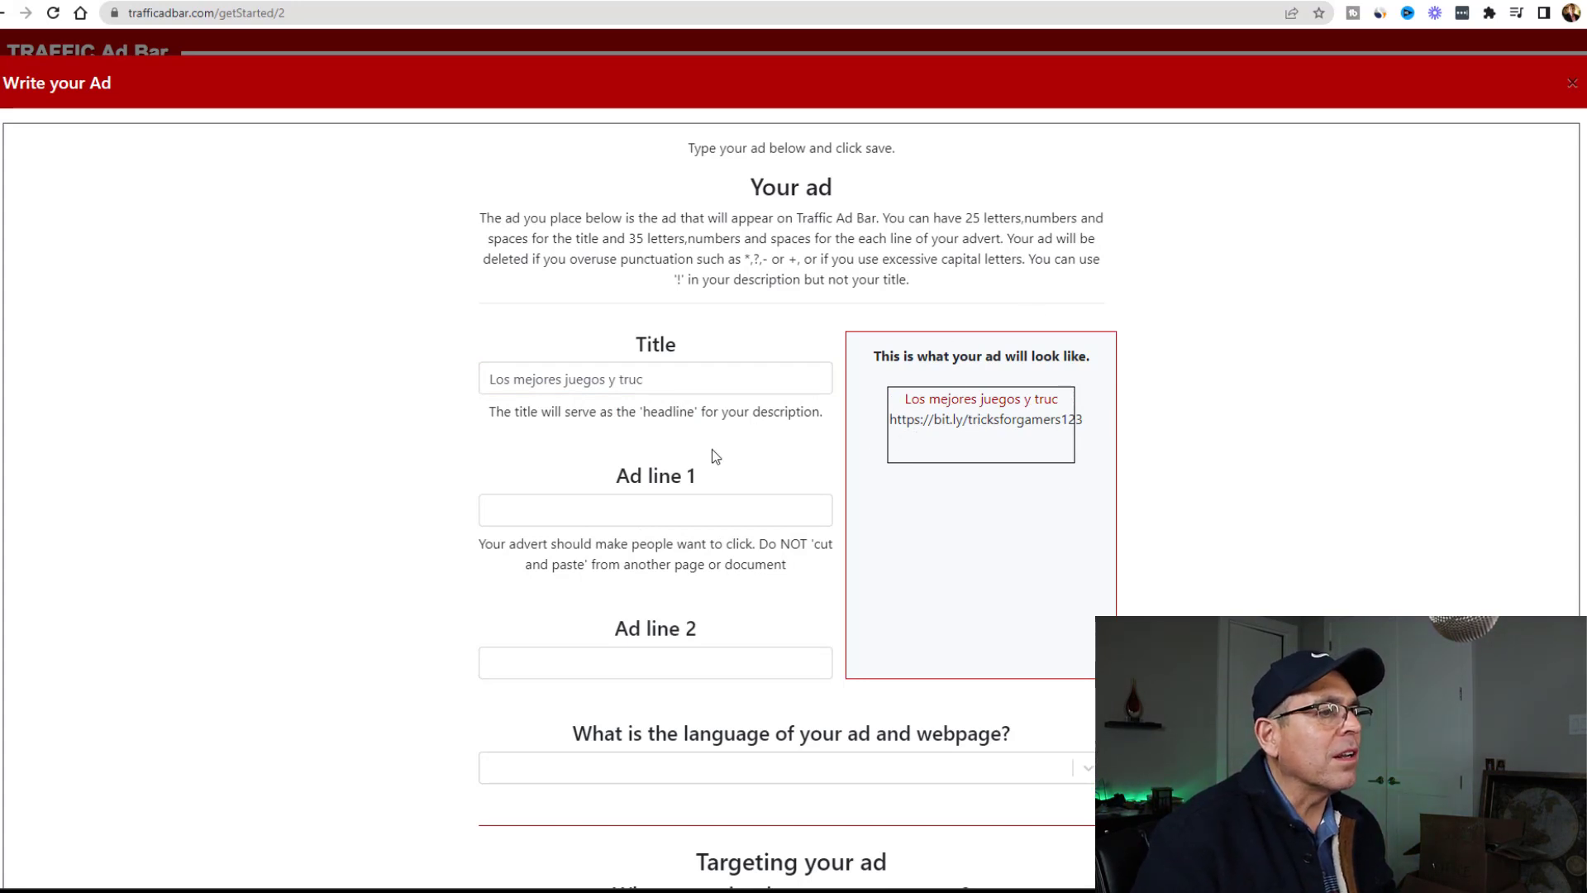
# - Set the language of the ad and webpage to Spanish (ES)
pyautogui.scroll(-3, 712, 453)
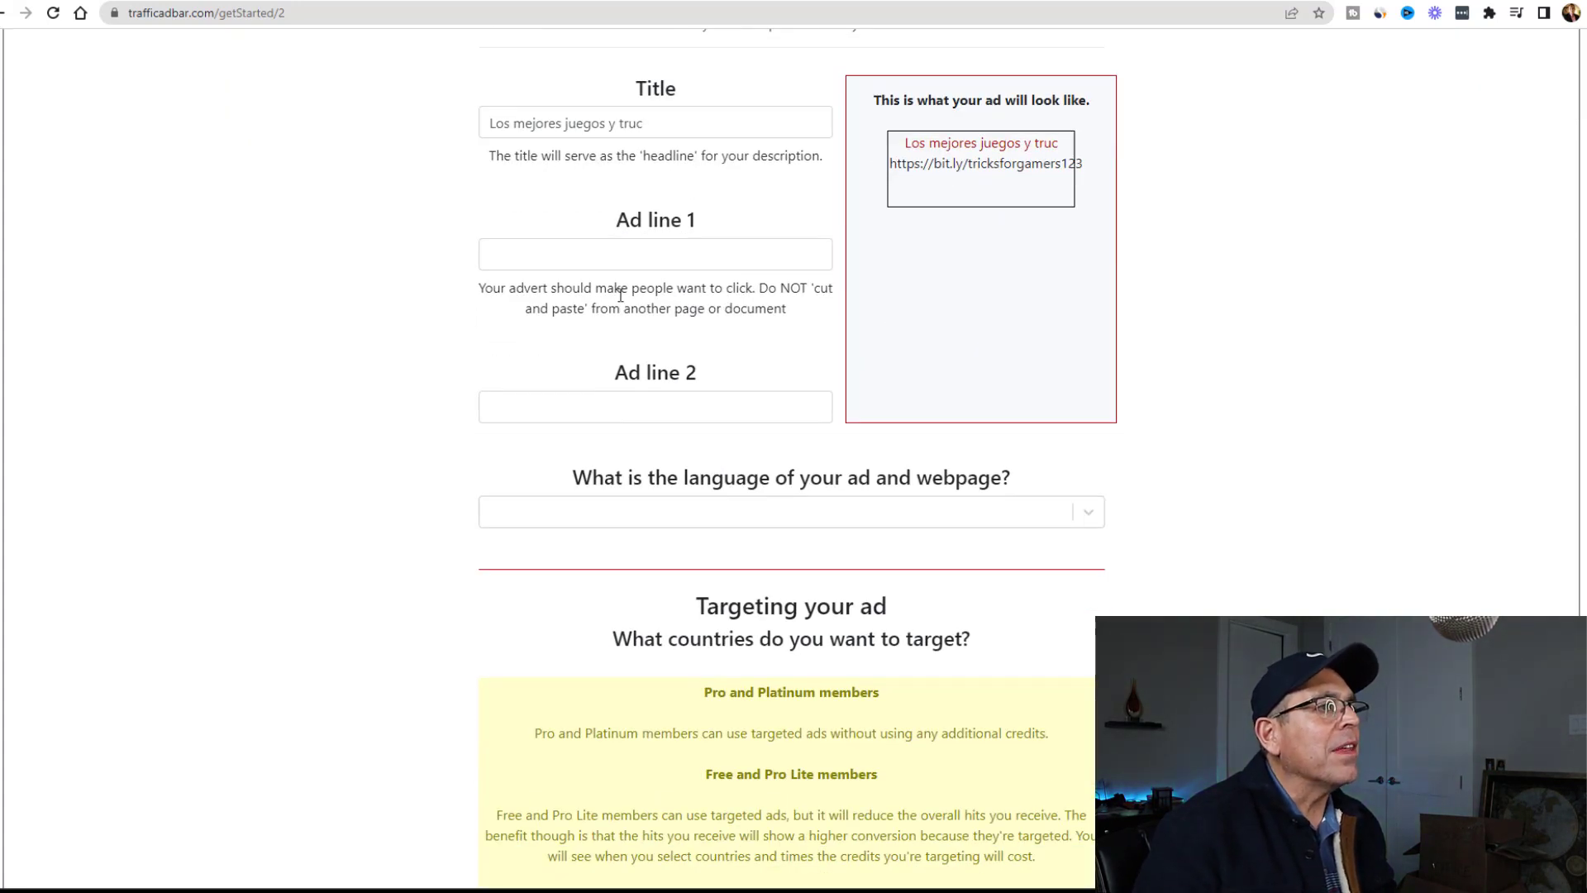
pyautogui.click(1089, 515)
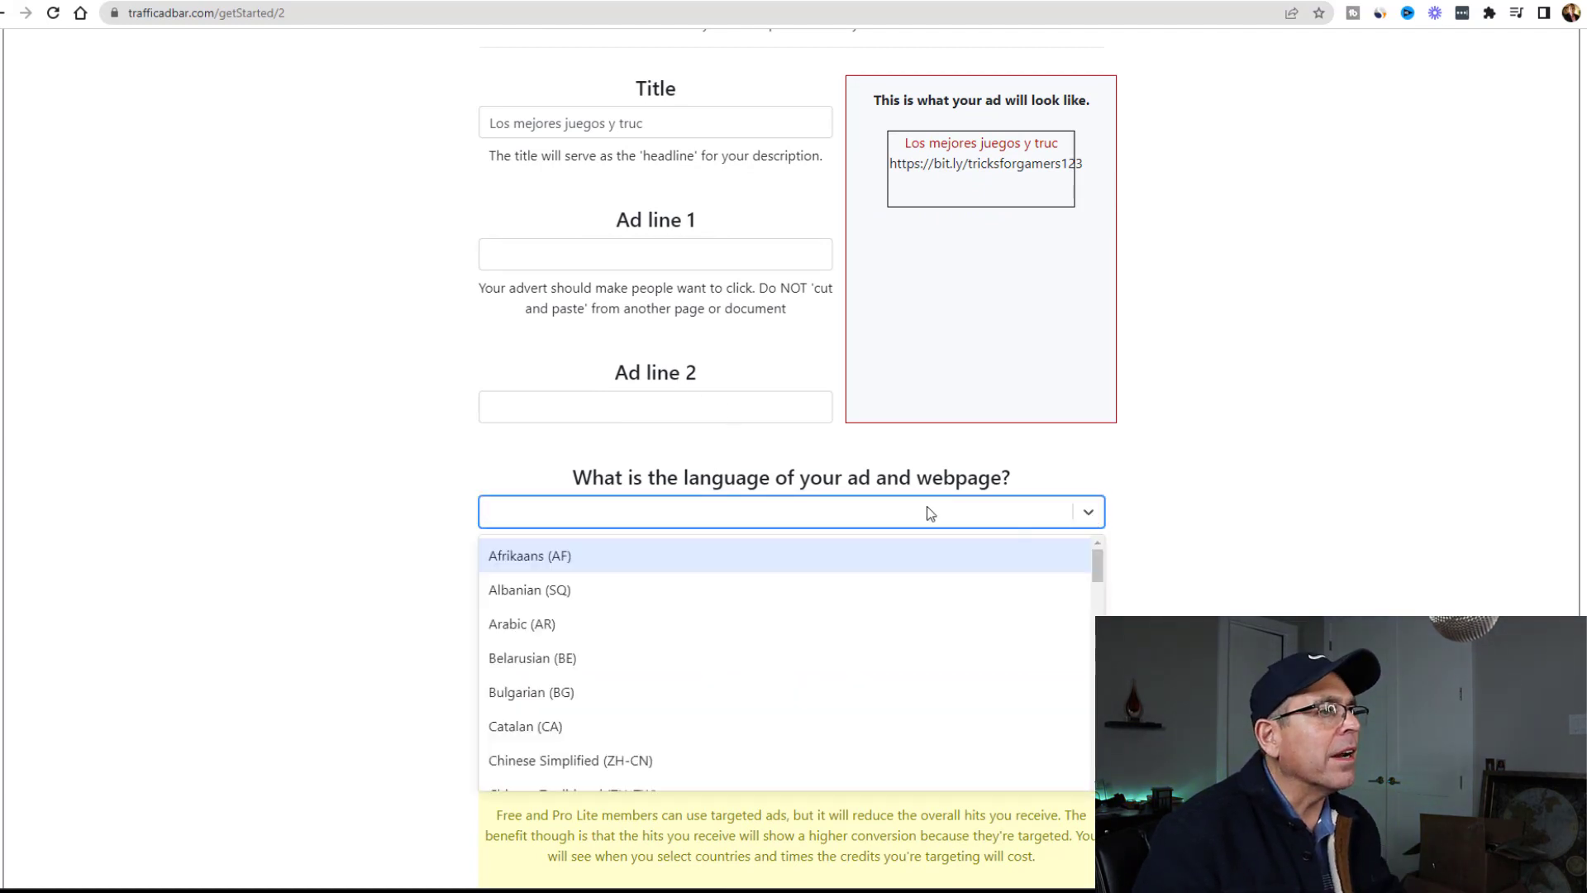
pyautogui.write('span')
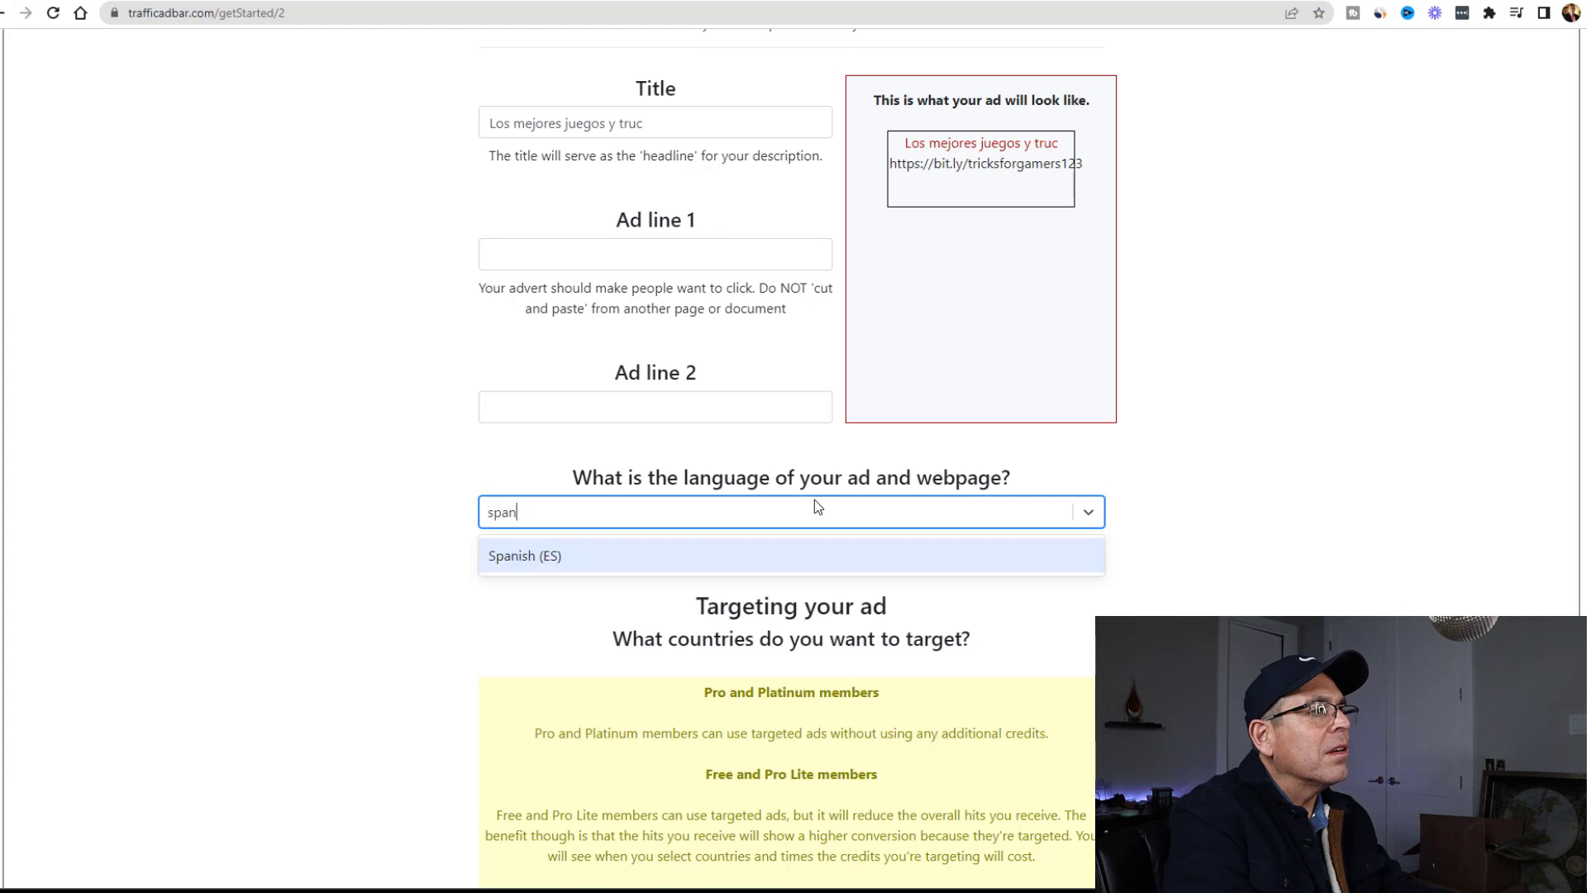
pyautogui.click(629, 559)
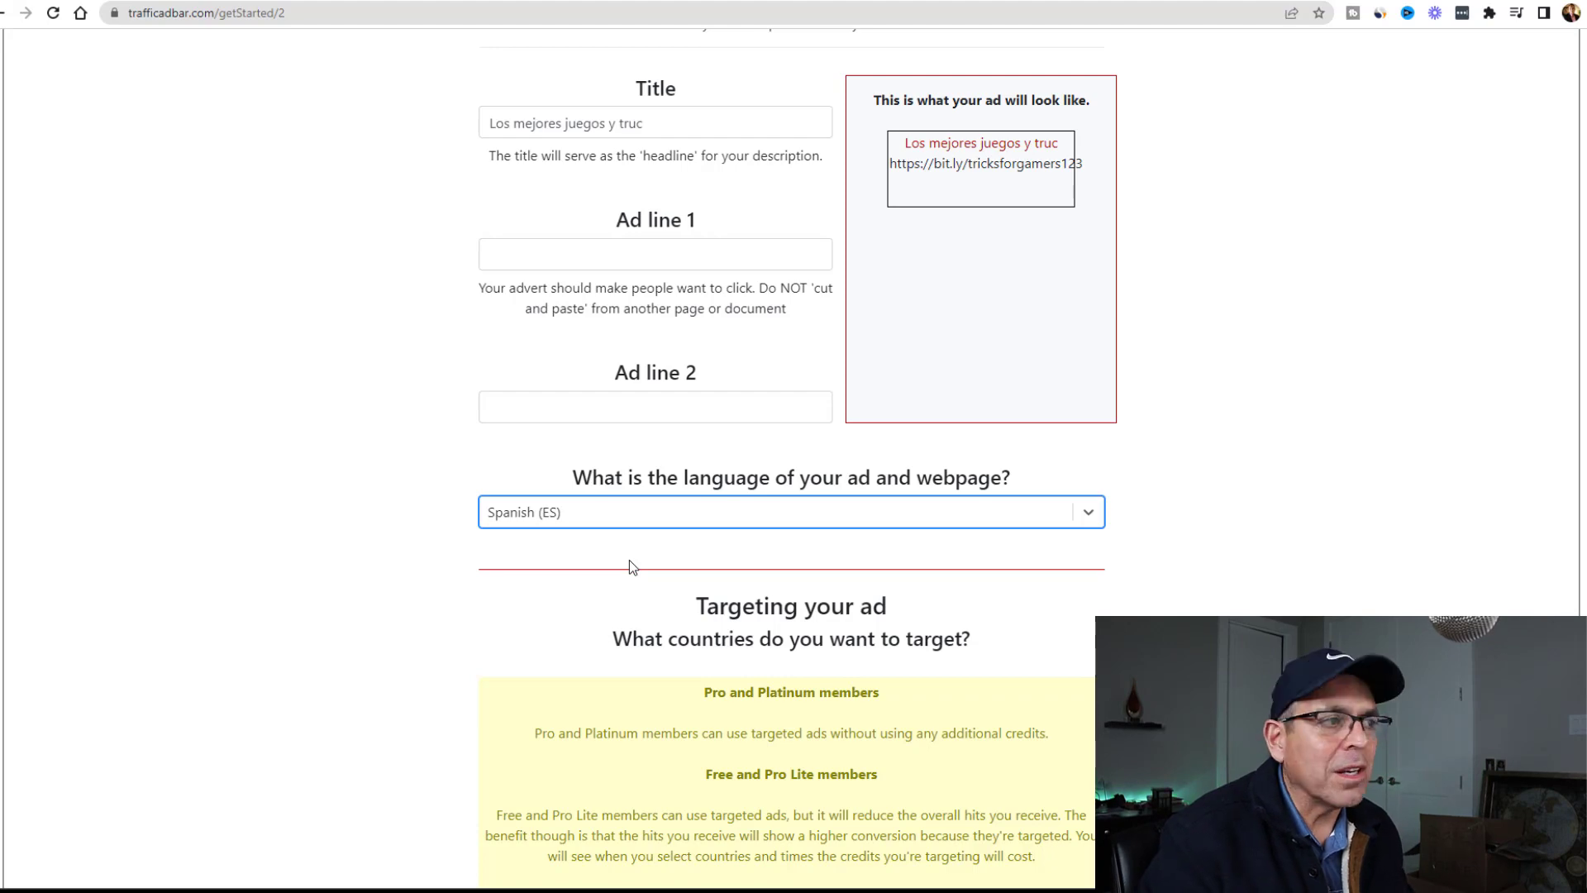
# - Target the ad at Spain (ES) and save the ad without any date or time restrictions
pyautogui.scroll(-7, 793, 609)
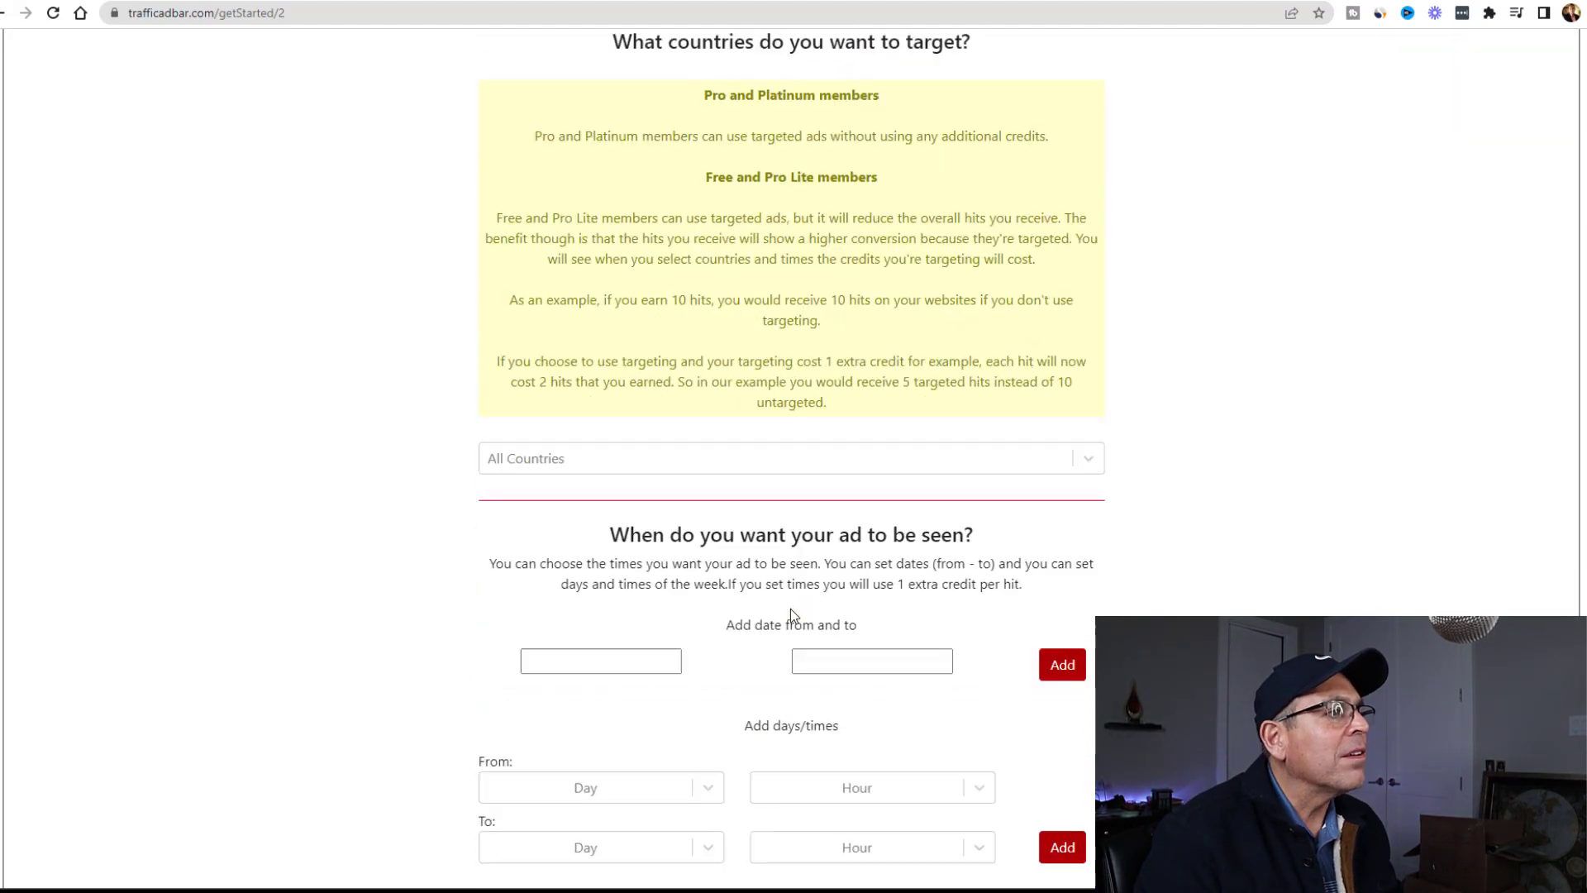
pyautogui.click(879, 466)
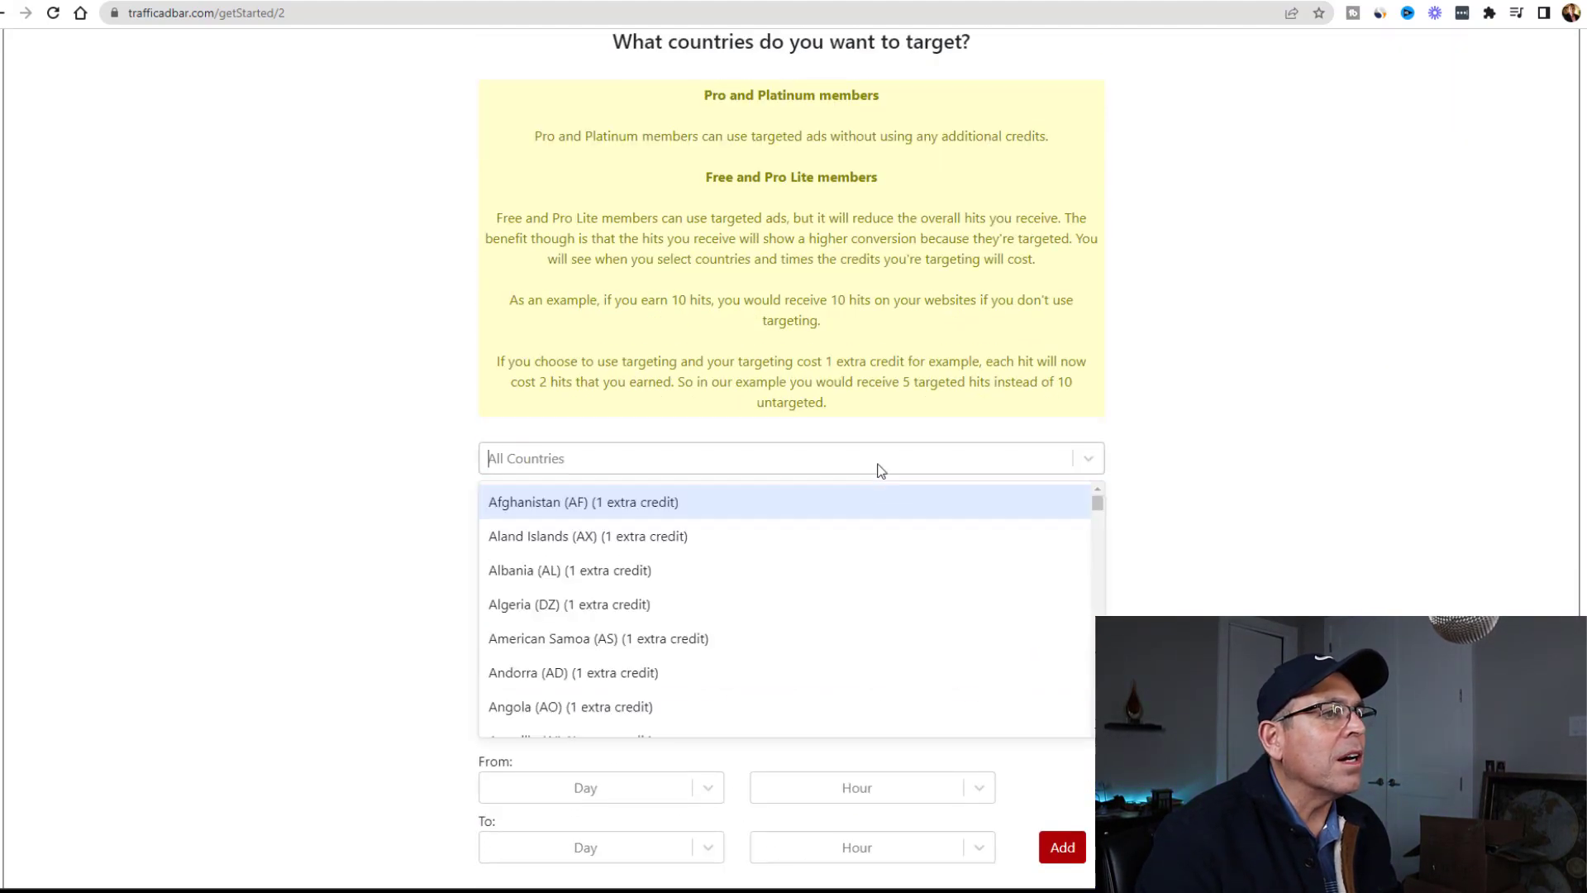
pyautogui.write('spain')
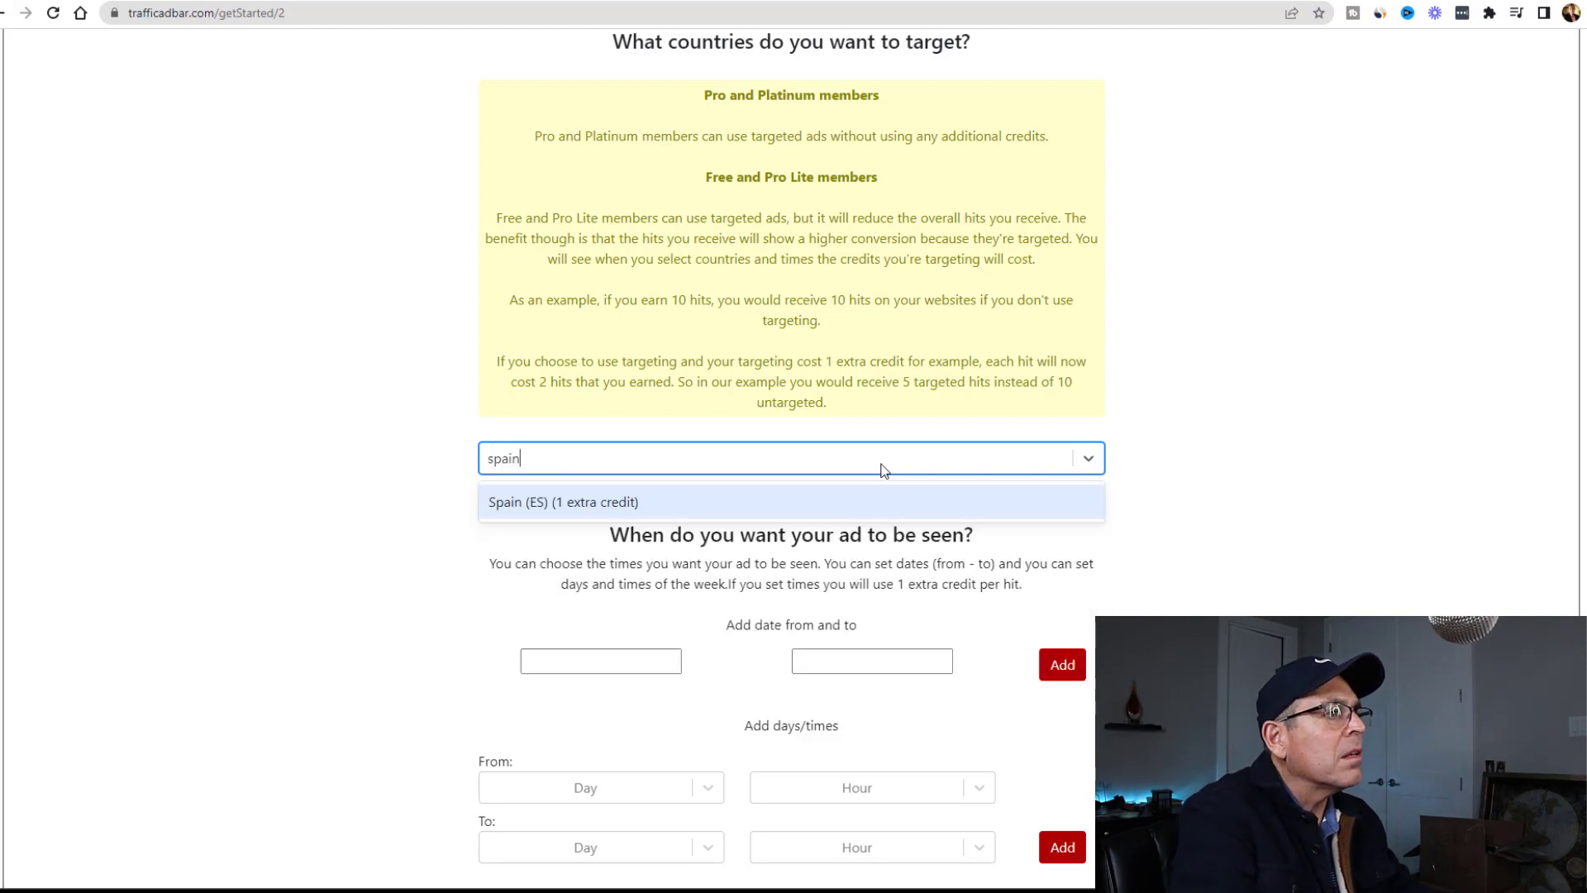
pyautogui.click(790, 501)
pyautogui.scroll(-1, 1105, 573)
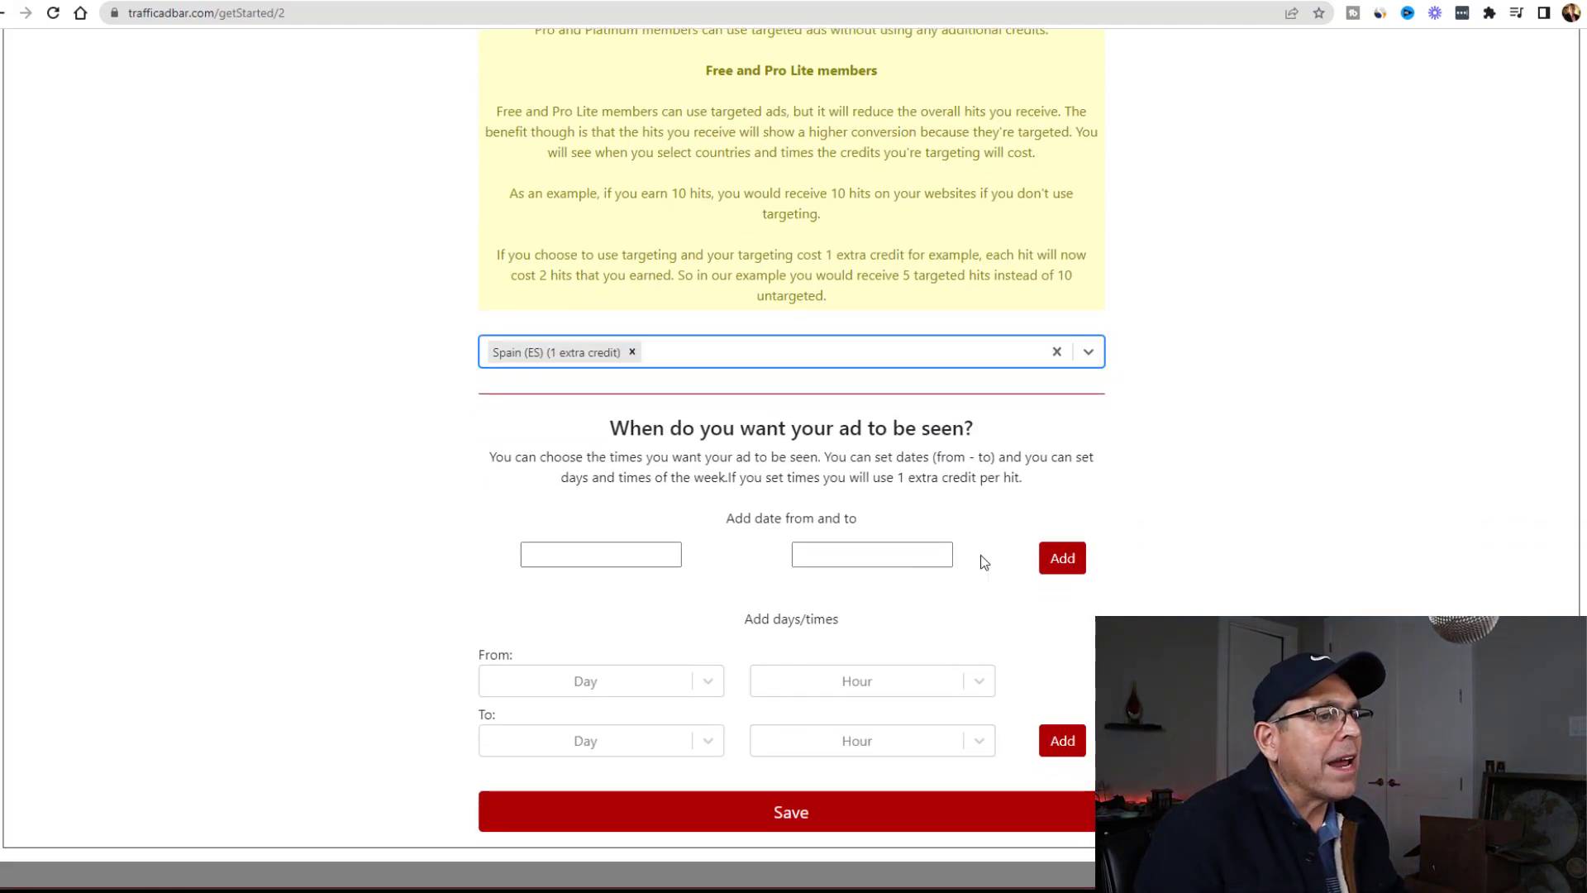
pyautogui.click(808, 819)
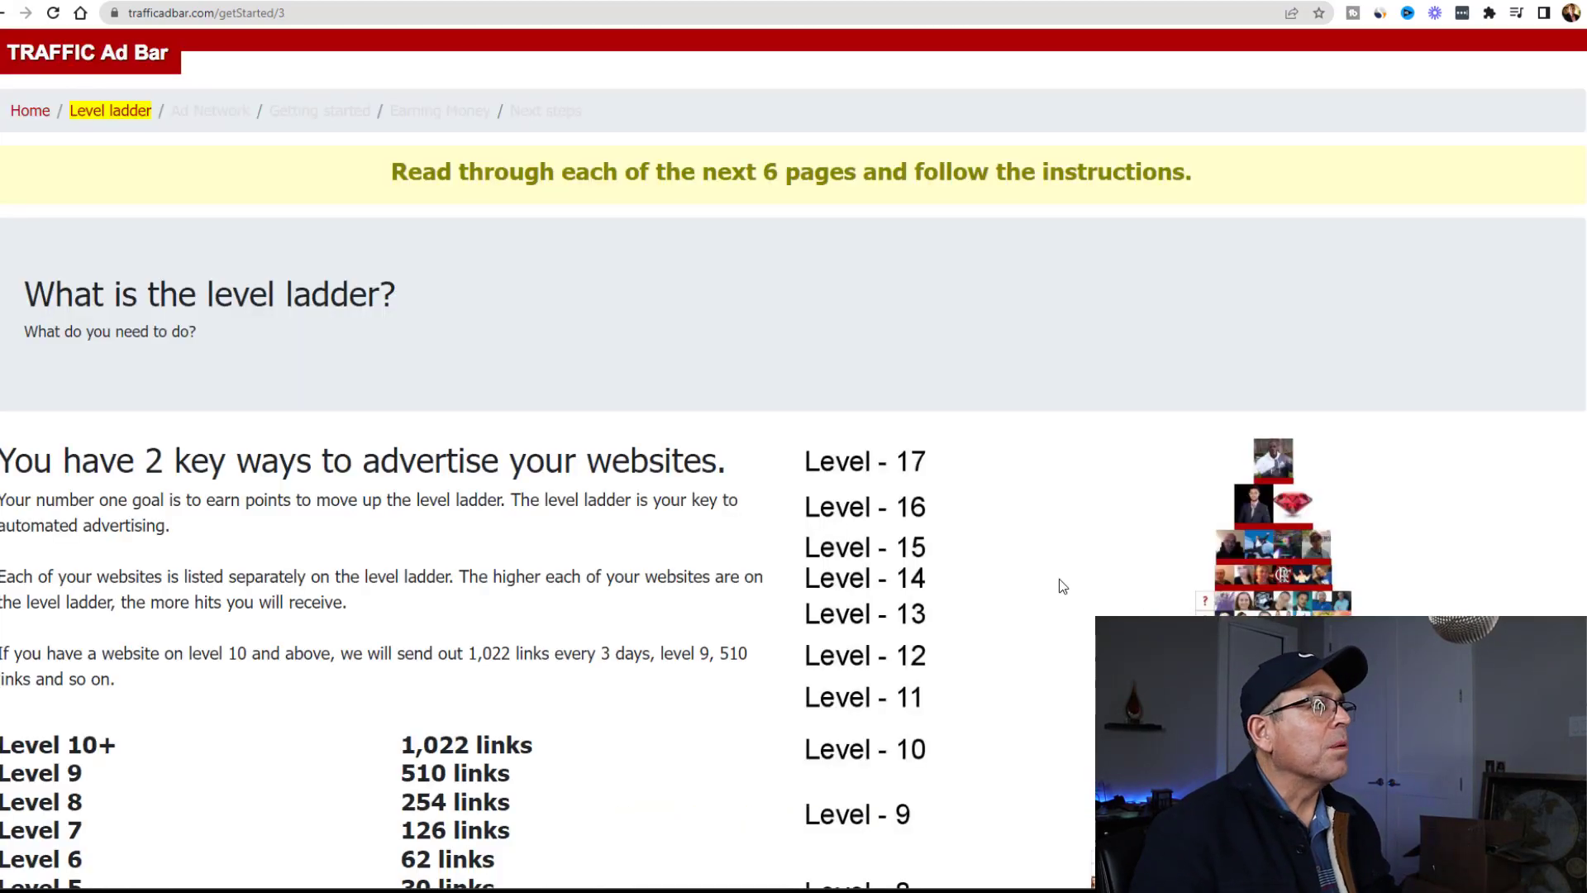
# - Look over the level ladder page and switch to the Traffic Ad Bar verification email in Gmail
pyautogui.scroll(-2, 1061, 586)
pyautogui.scroll(2, 1059, 580)
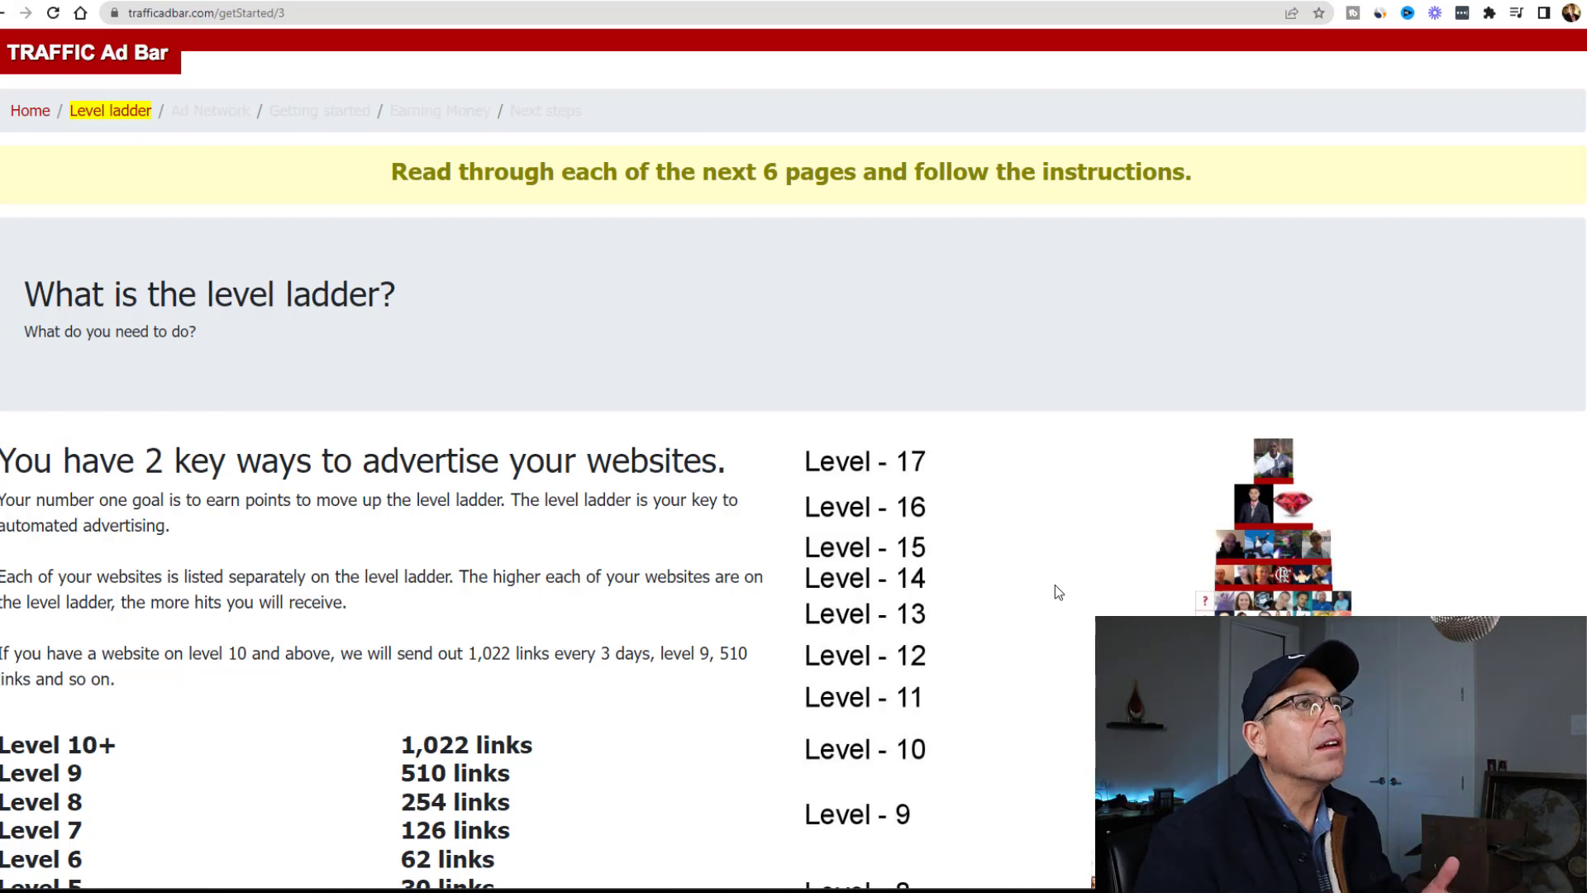
pyautogui.click(940, 4)
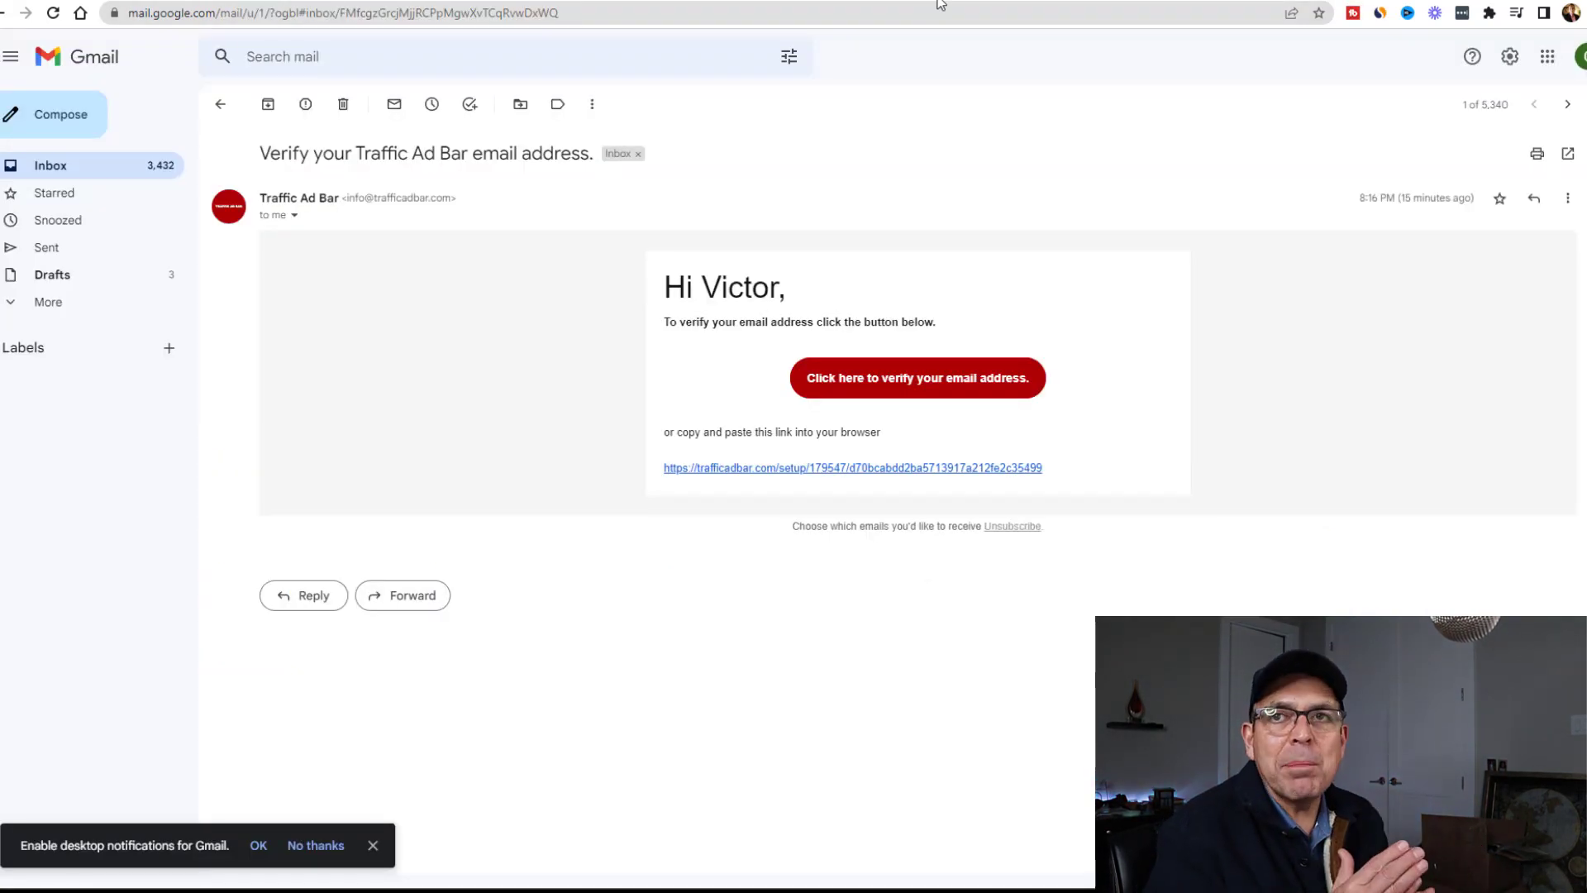